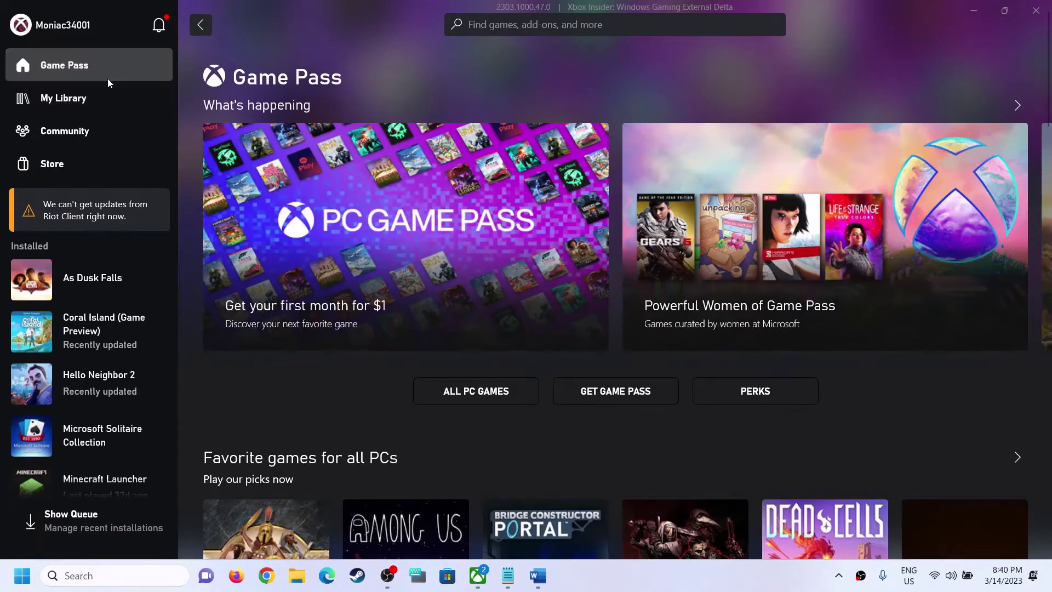
Step: Open and close the Xbox profile menu, bringing the 'Fix Xbox App Login Error 0x80072F8F' document forward
click(68, 29)
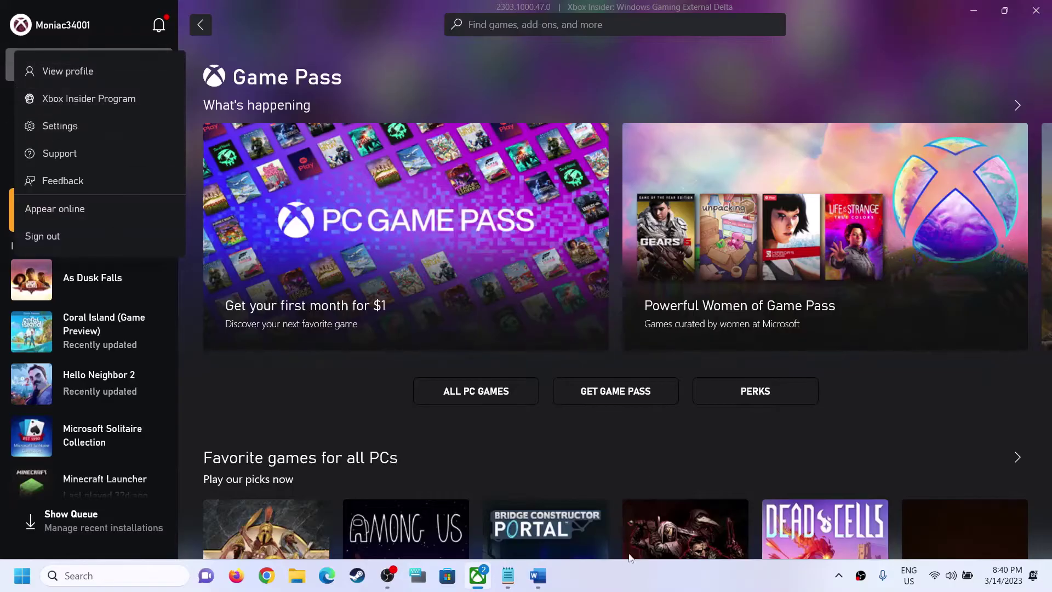
click(537, 575)
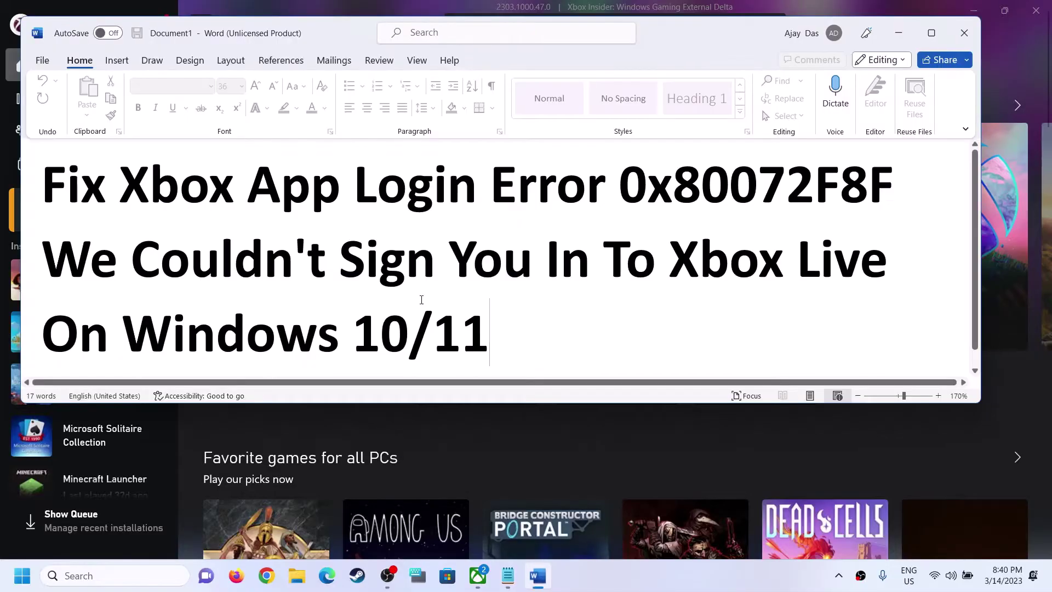
Step: Highlight the error code 0x80072F8F in the Word title, then minimize that document
drag(619, 186, 886, 179)
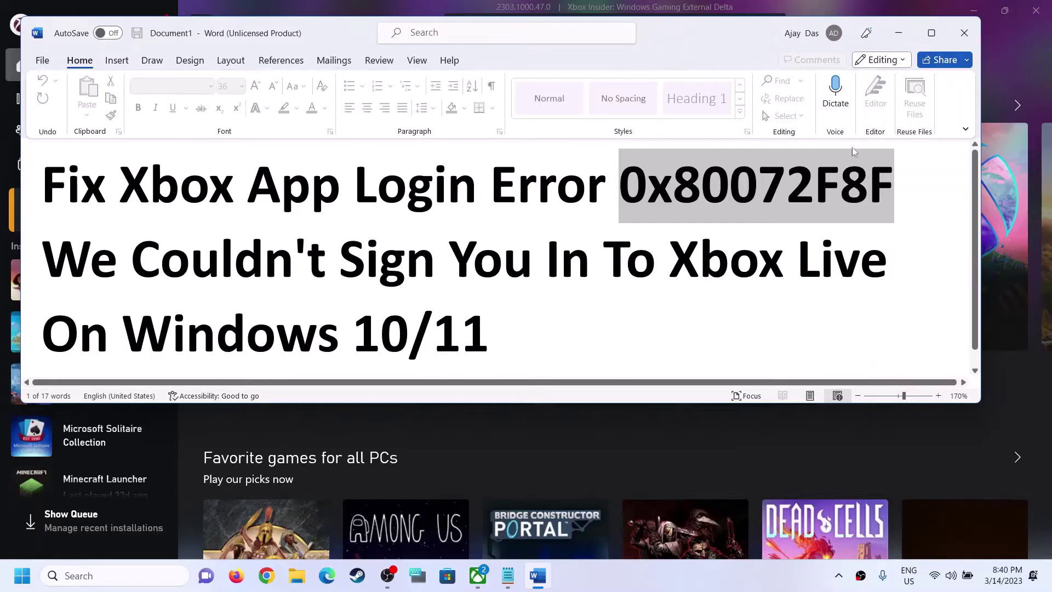
click(899, 34)
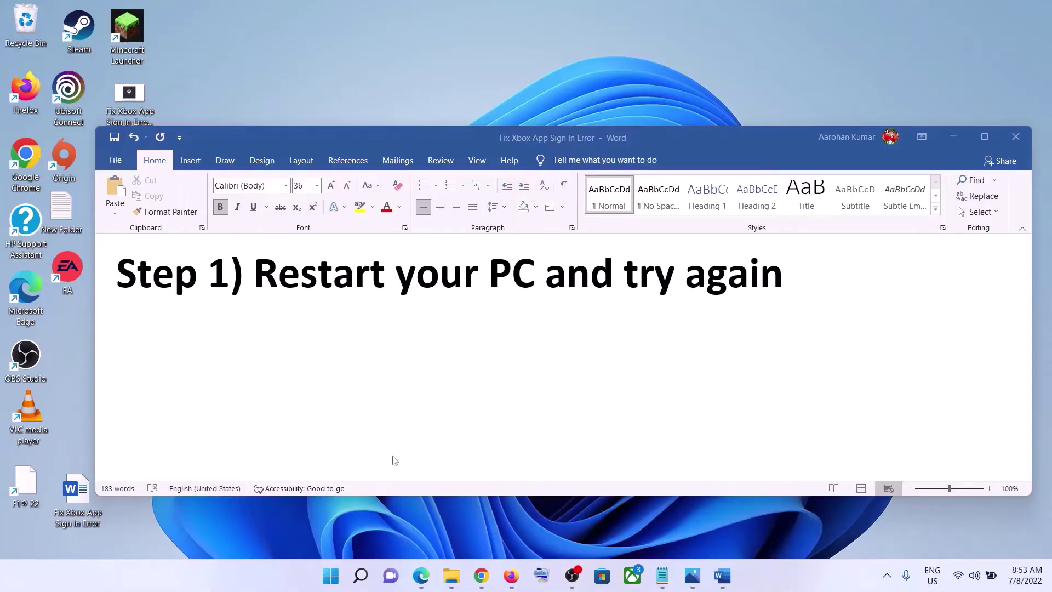
Step: Check the Start power options without restarting, then highlight 'Start Xbox Services' in the guide
click(330, 575)
click(704, 528)
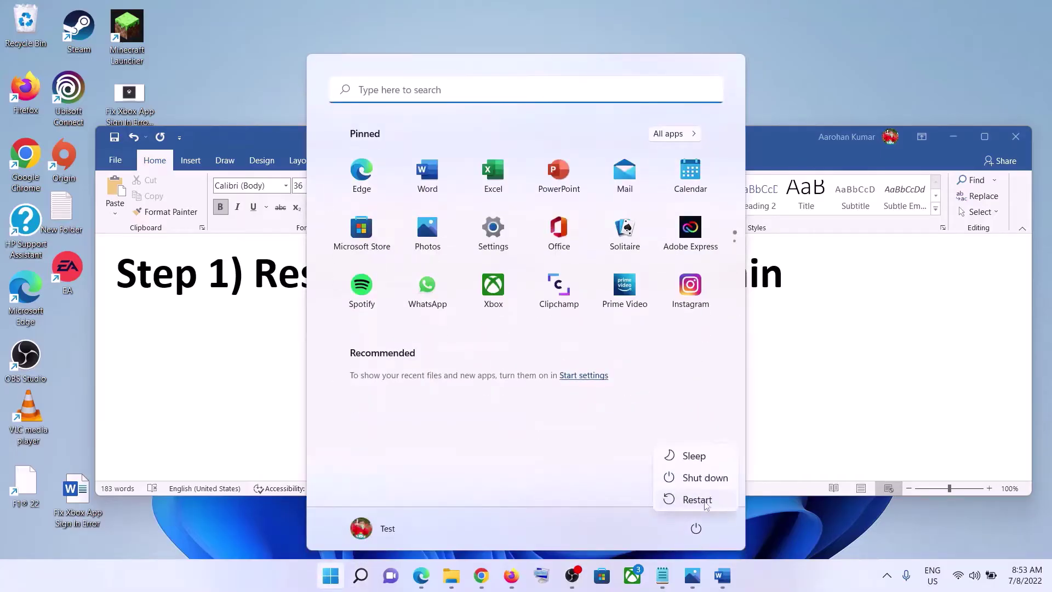
key(Escape)
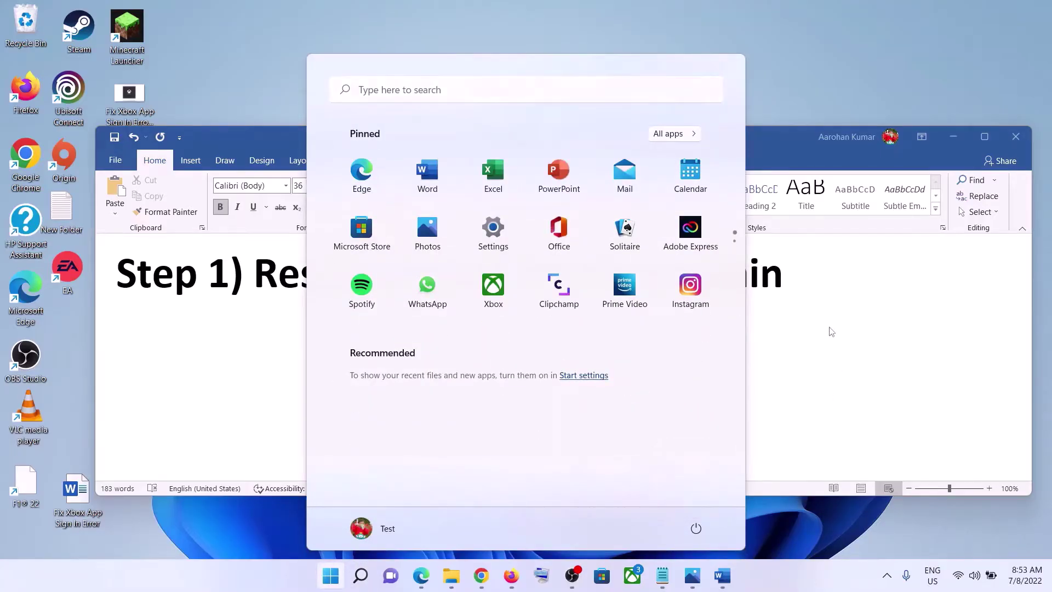
key(Escape)
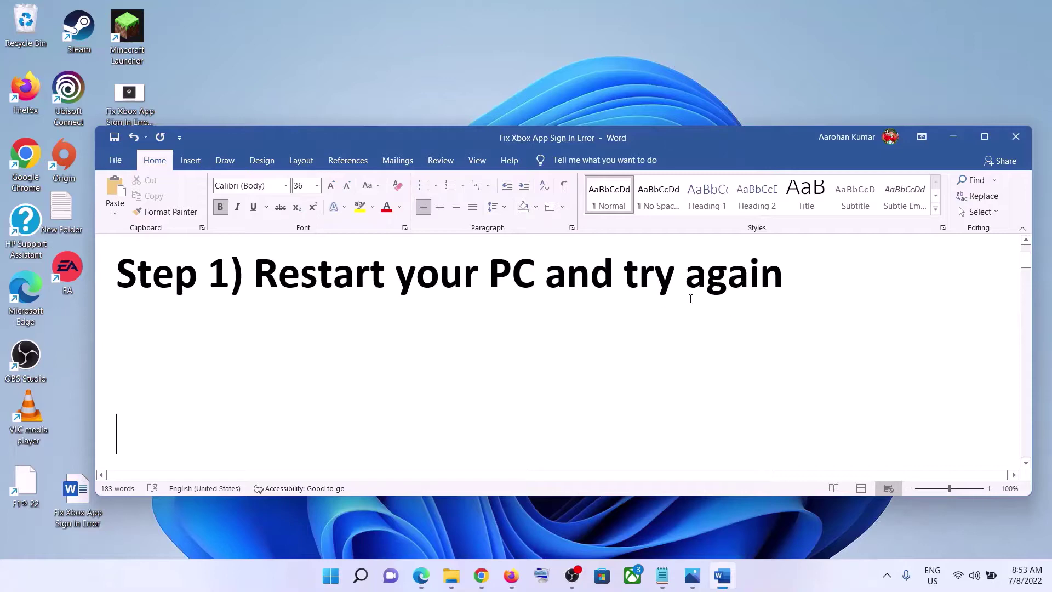
click(690, 299)
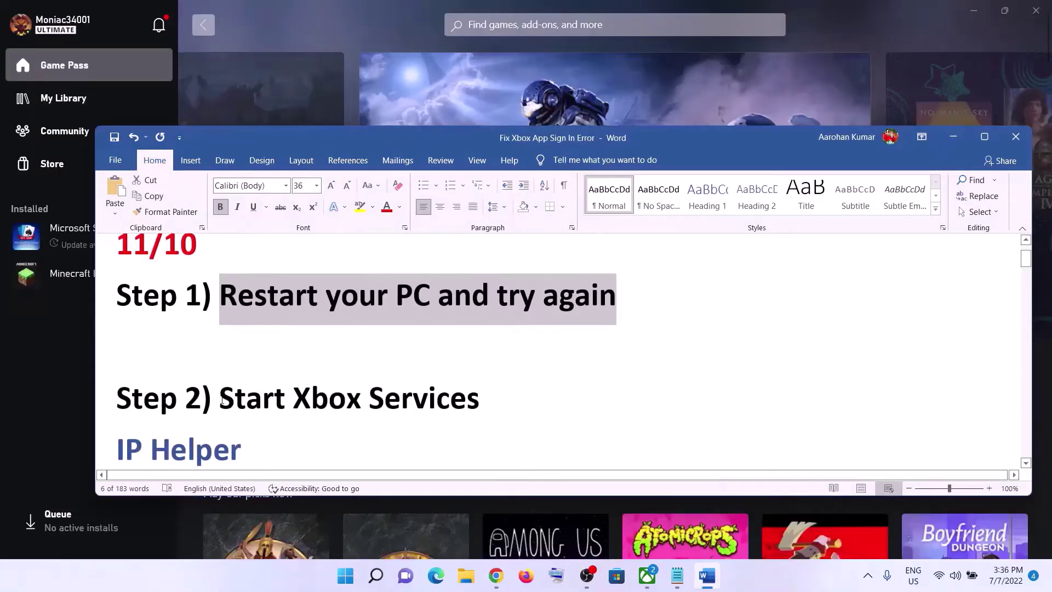
drag(220, 398, 480, 400)
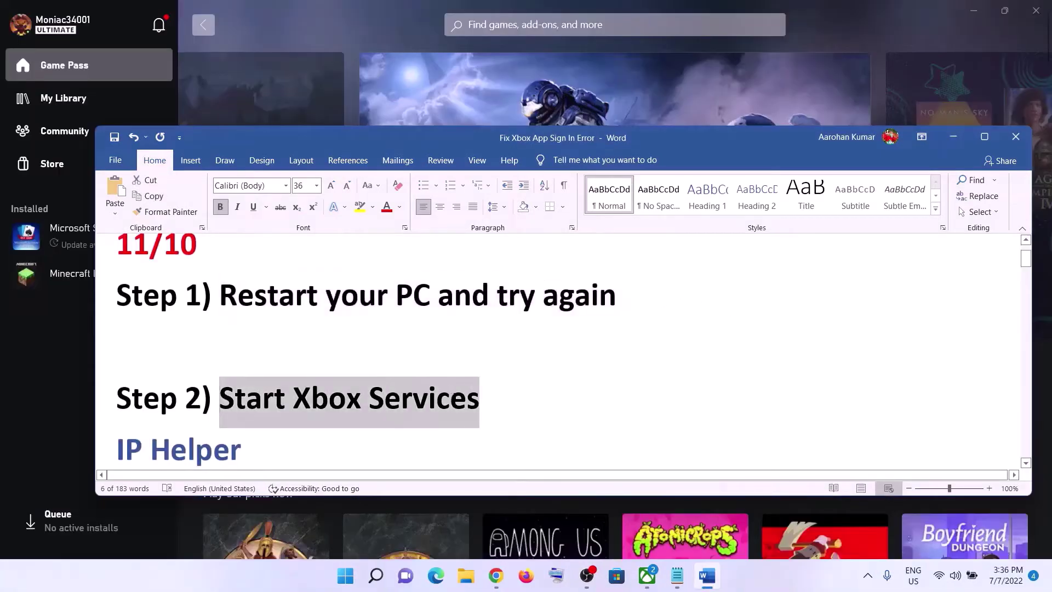
click(345, 575)
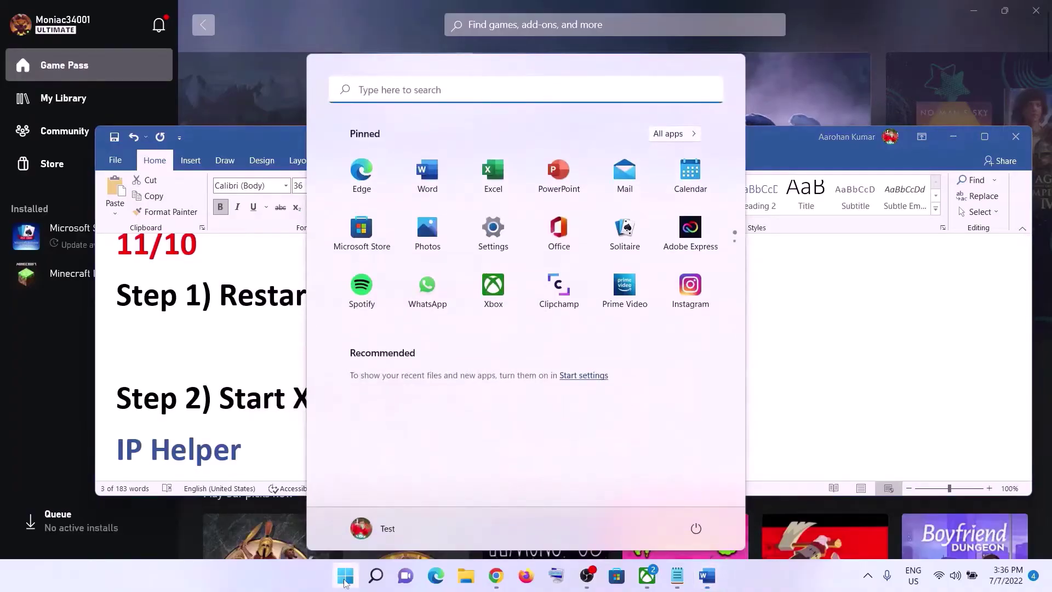
text(system)
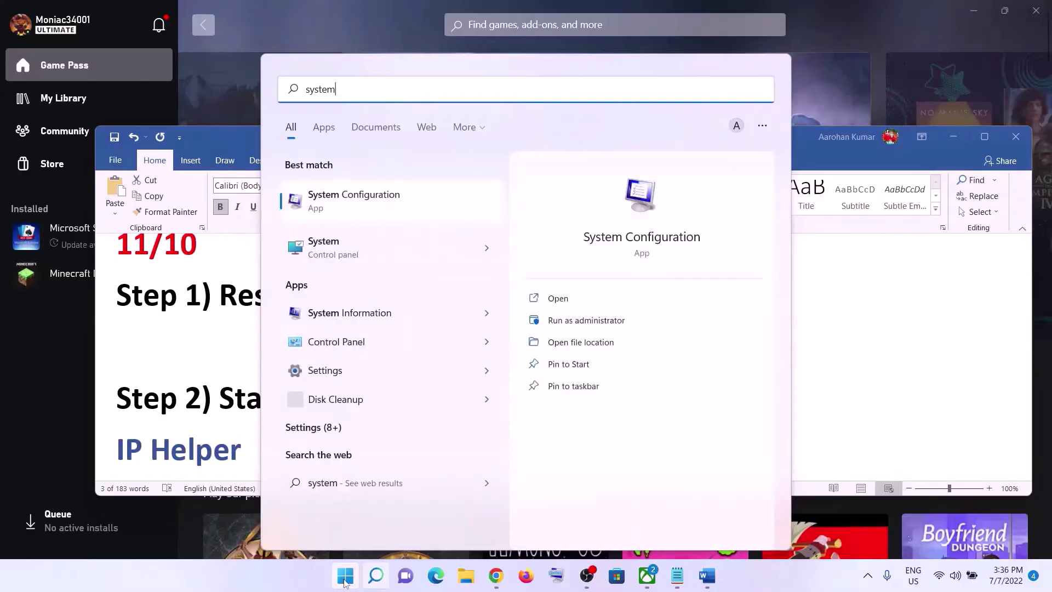
click(361, 207)
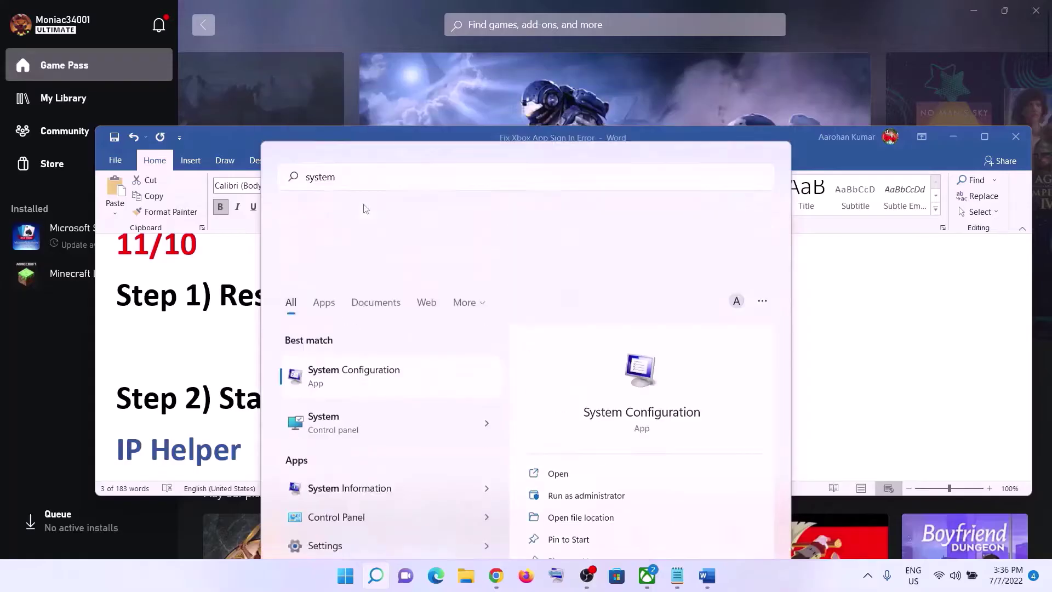
click(422, 181)
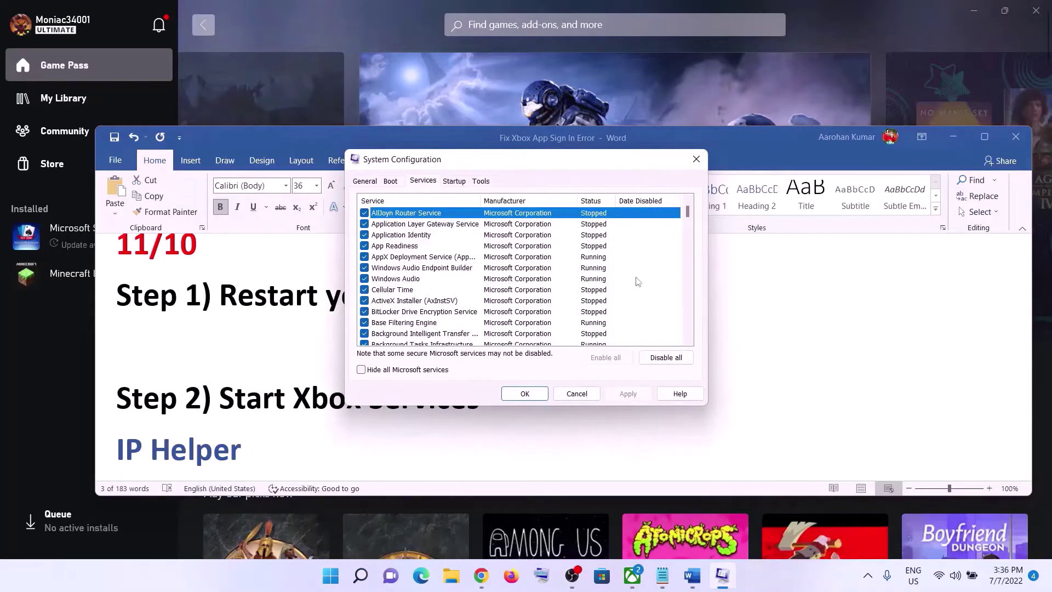
key(x)
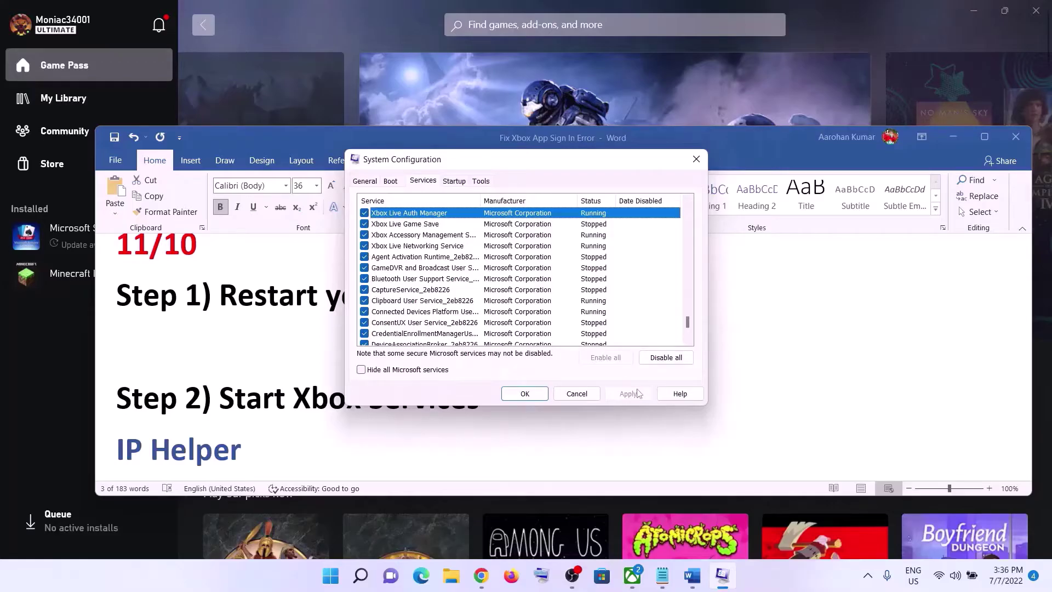
click(525, 393)
scroll(336, 403, down, 5)
Step: Search Start for 'services', open the Services console and jump the list to the Xbox entries
click(346, 574)
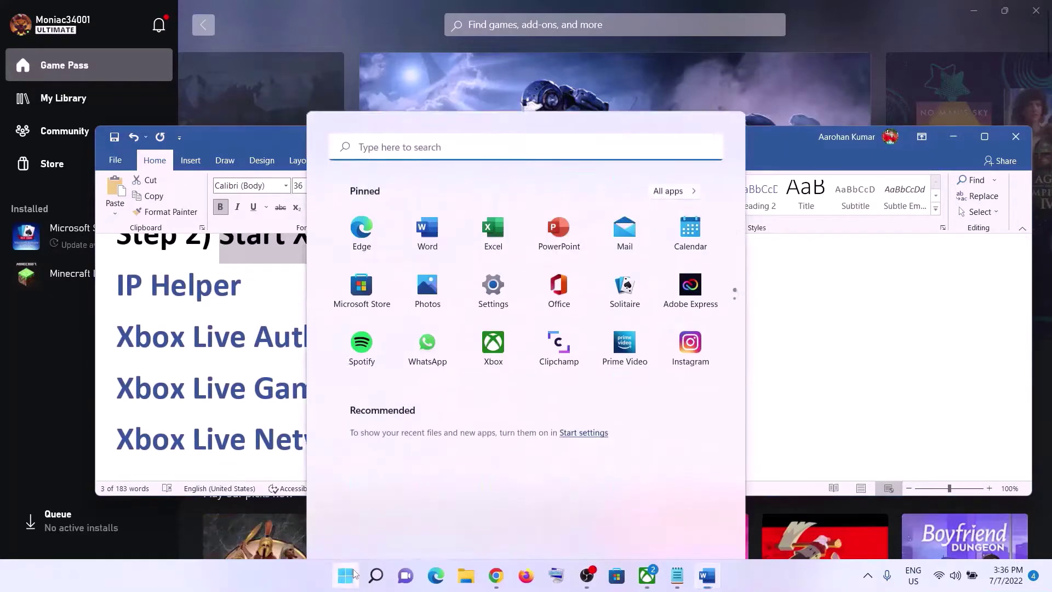
text(services)
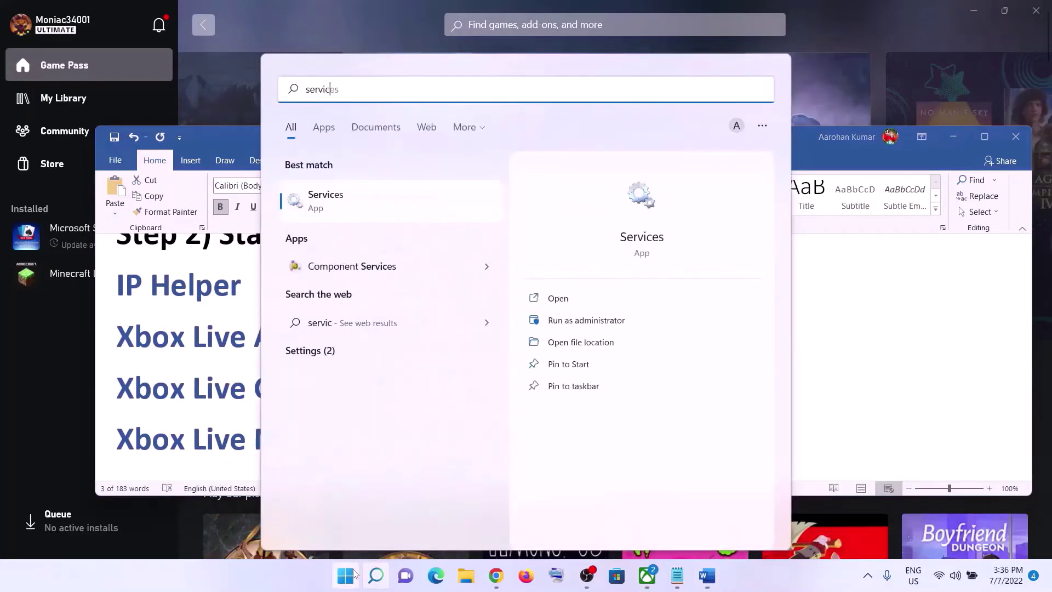
click(385, 209)
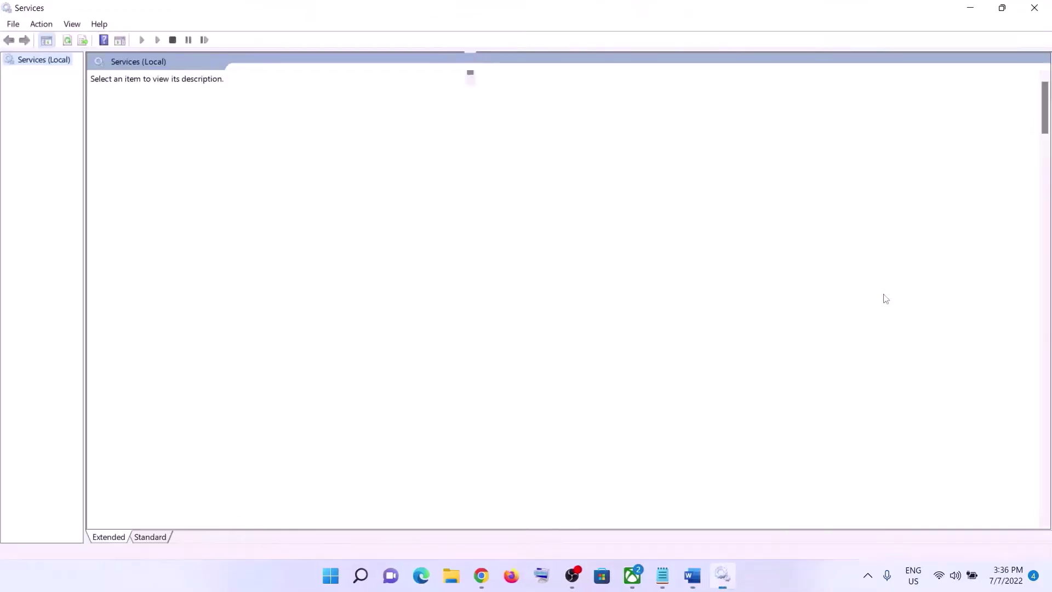
click(419, 378)
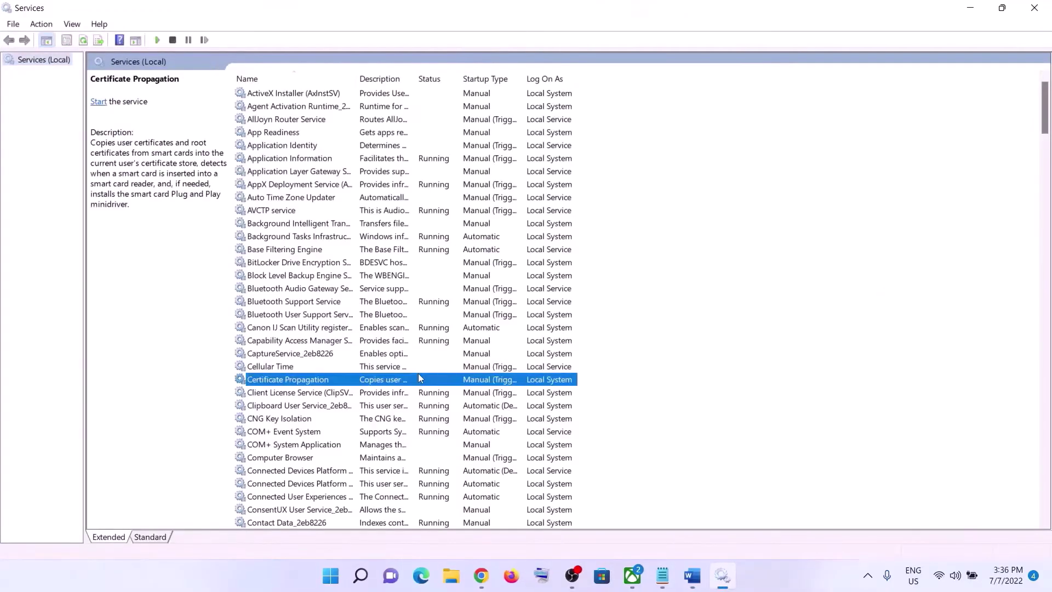
key(x)
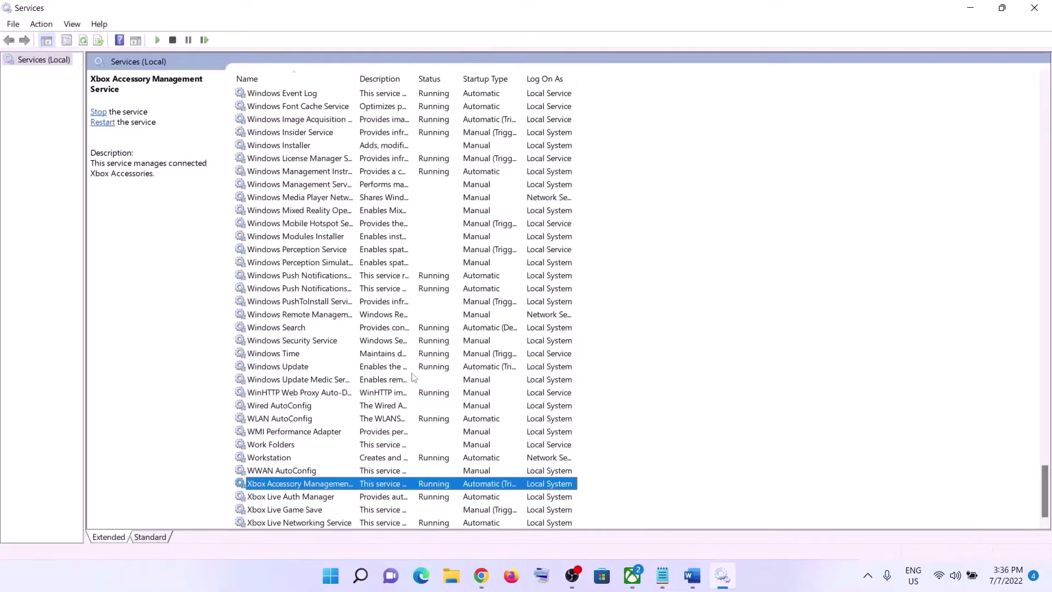
Step: Set Xbox Accessory Management Service startup type to Automatic
double_click(298, 483)
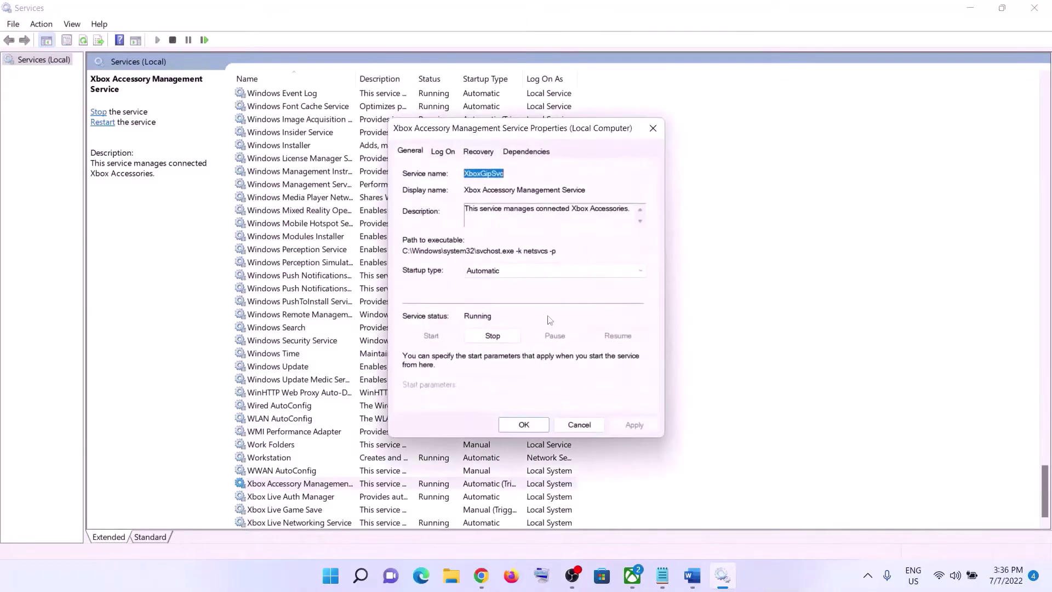
click(500, 283)
click(501, 292)
click(624, 427)
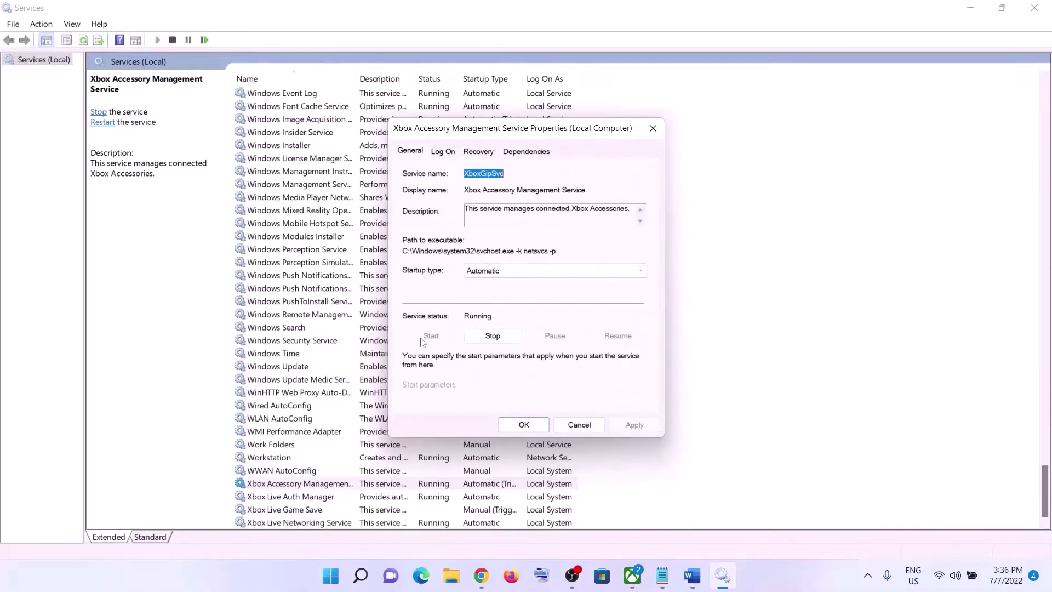
click(523, 424)
Step: Set Xbox Live Auth Manager startup type to Automatic
click(270, 498)
double_click(271, 501)
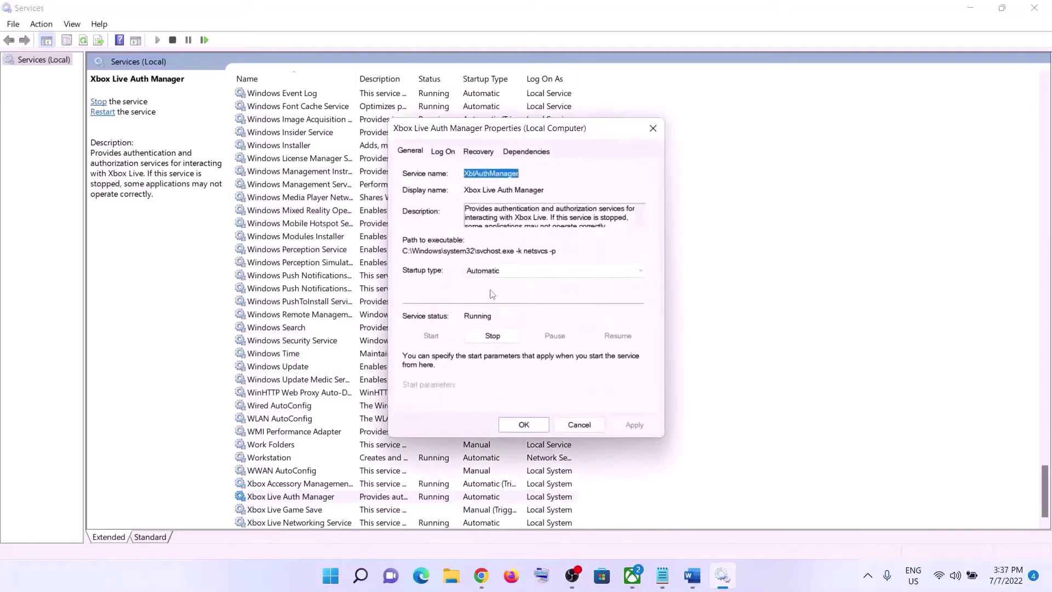
click(518, 273)
click(515, 292)
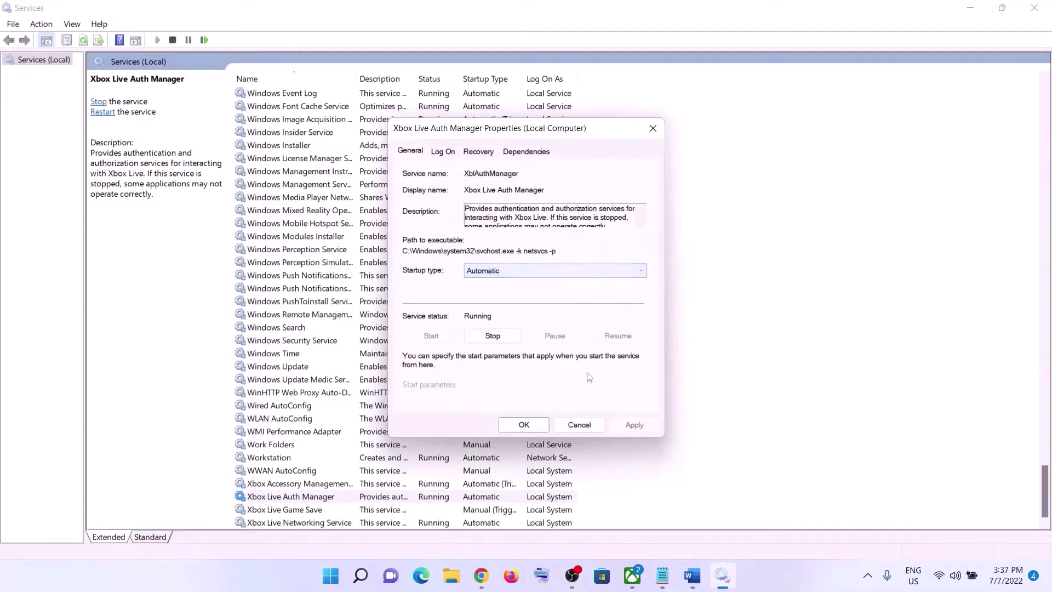
click(634, 425)
click(522, 424)
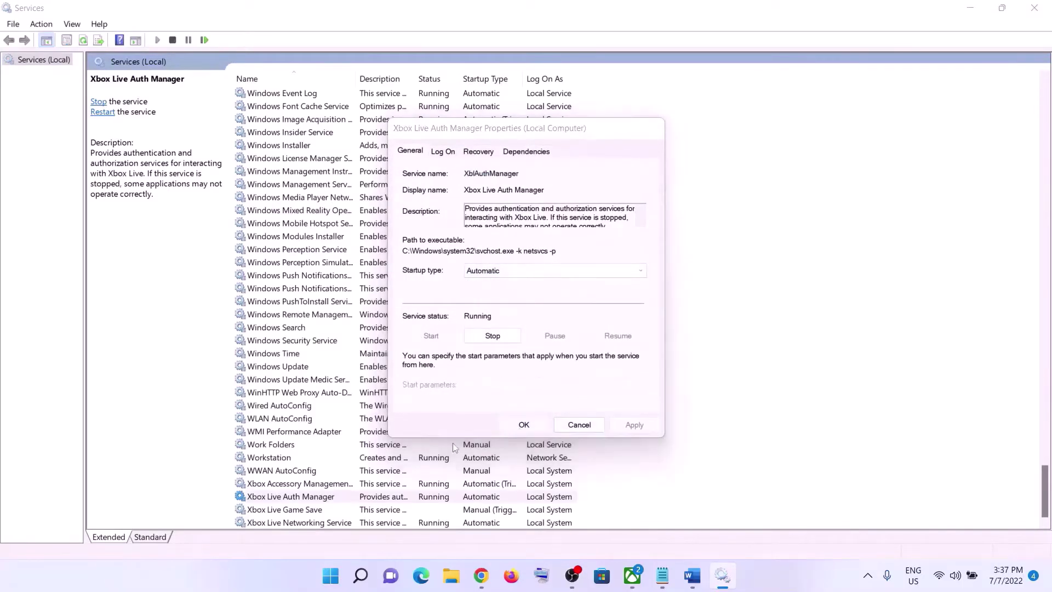
Step: Set Xbox Live Game Save to Automatic and start the service
double_click(284, 509)
click(494, 273)
click(493, 290)
click(636, 425)
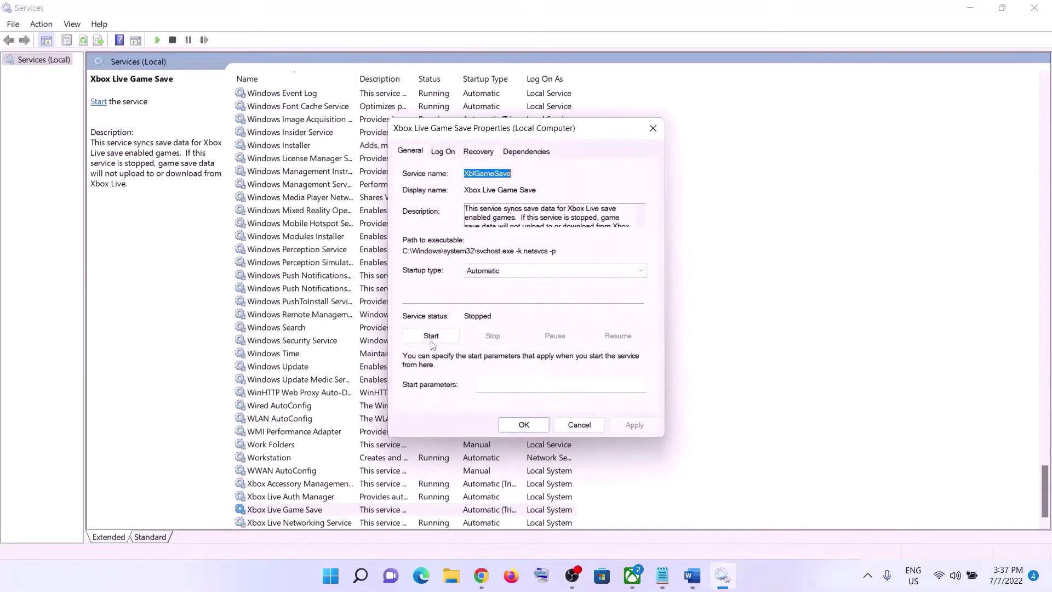
click(431, 335)
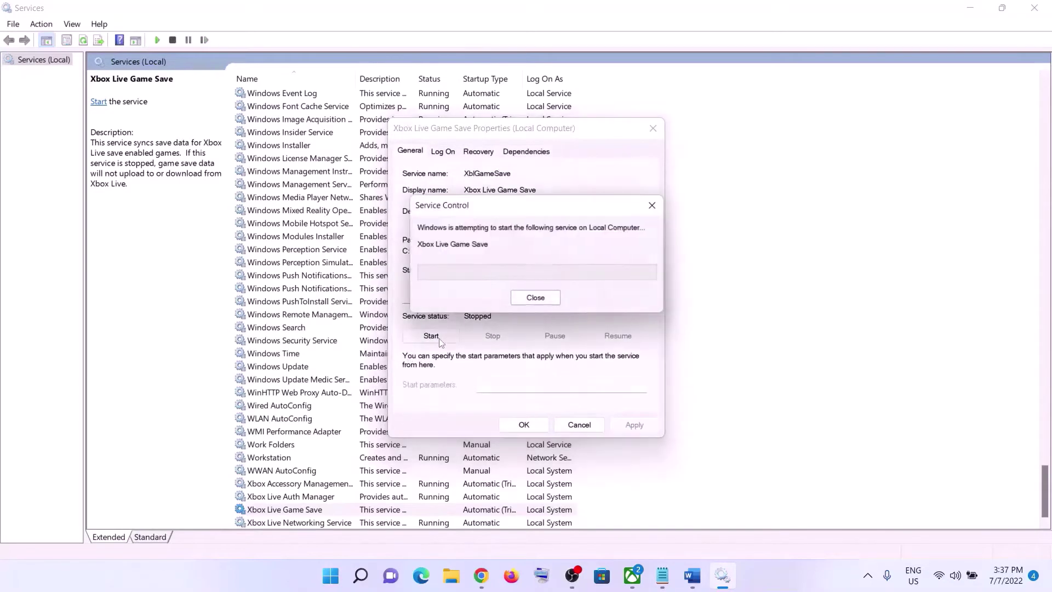
click(523, 425)
Step: Confirm Xbox Live Networking Service startup type is Automatic
double_click(416, 521)
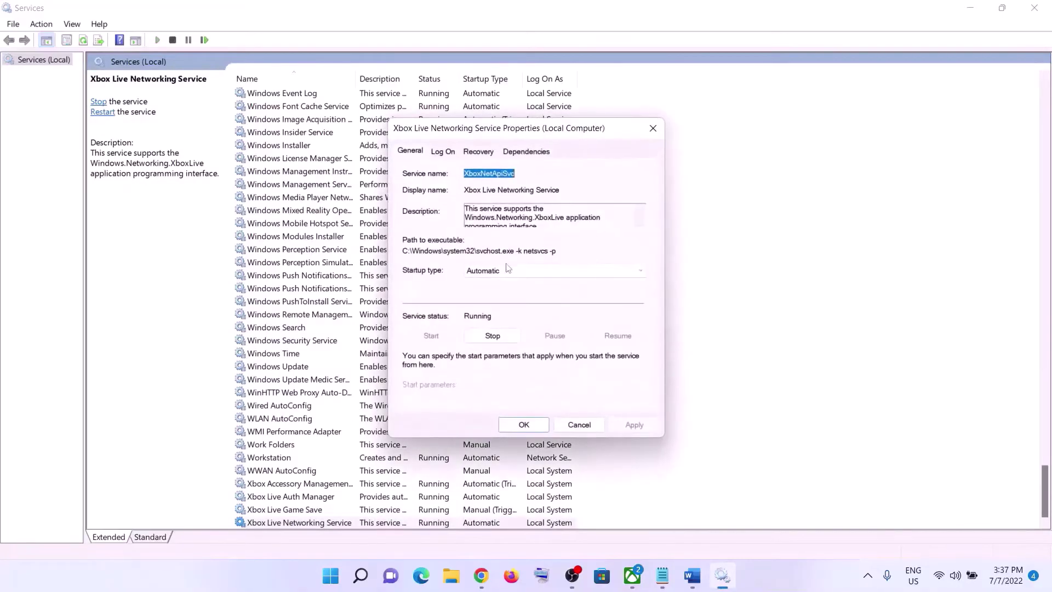
click(507, 270)
click(576, 363)
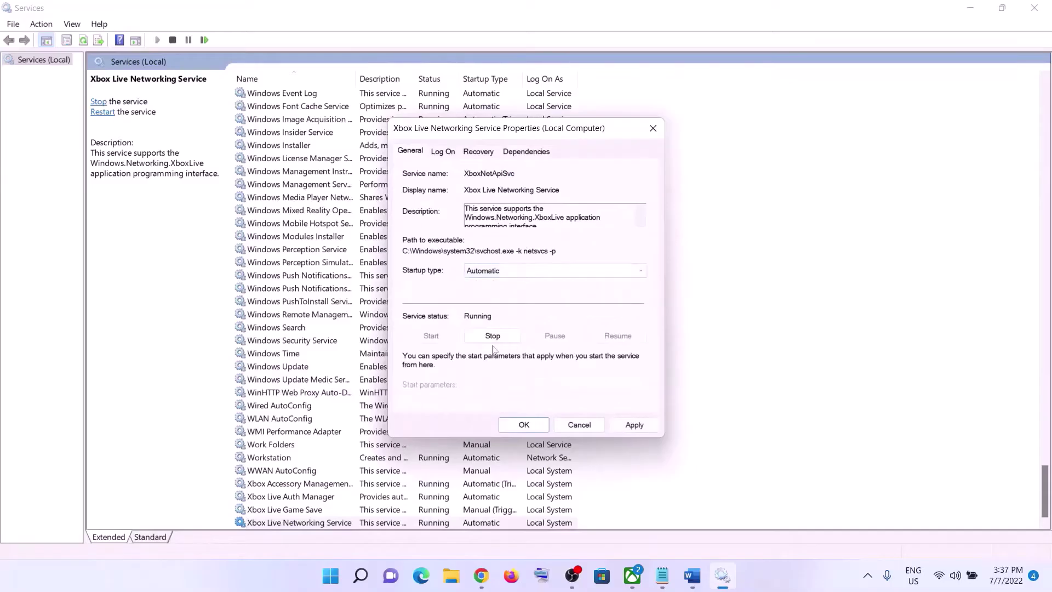
click(633, 425)
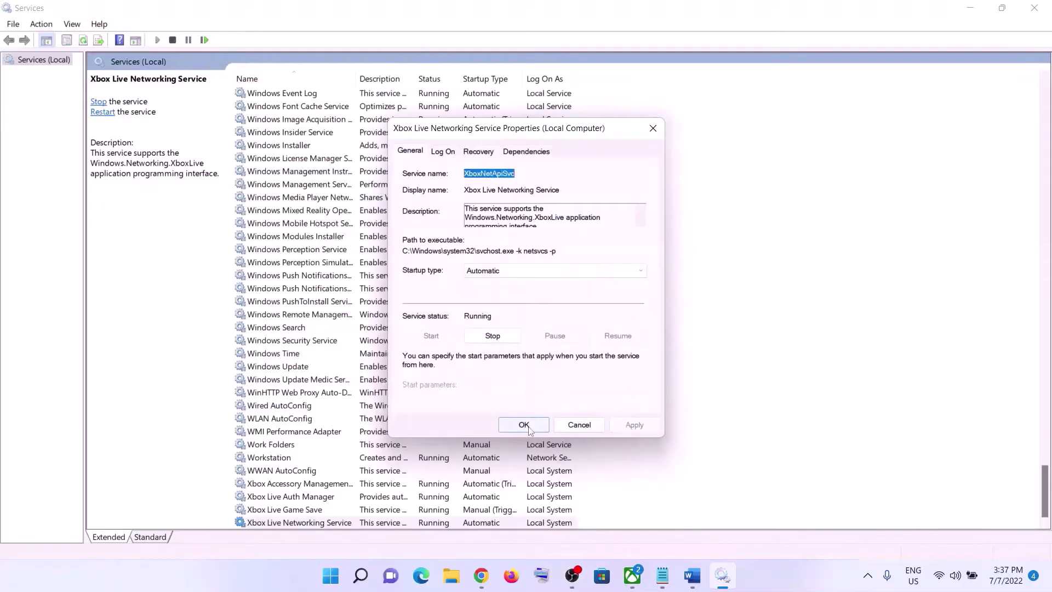
click(523, 425)
click(372, 446)
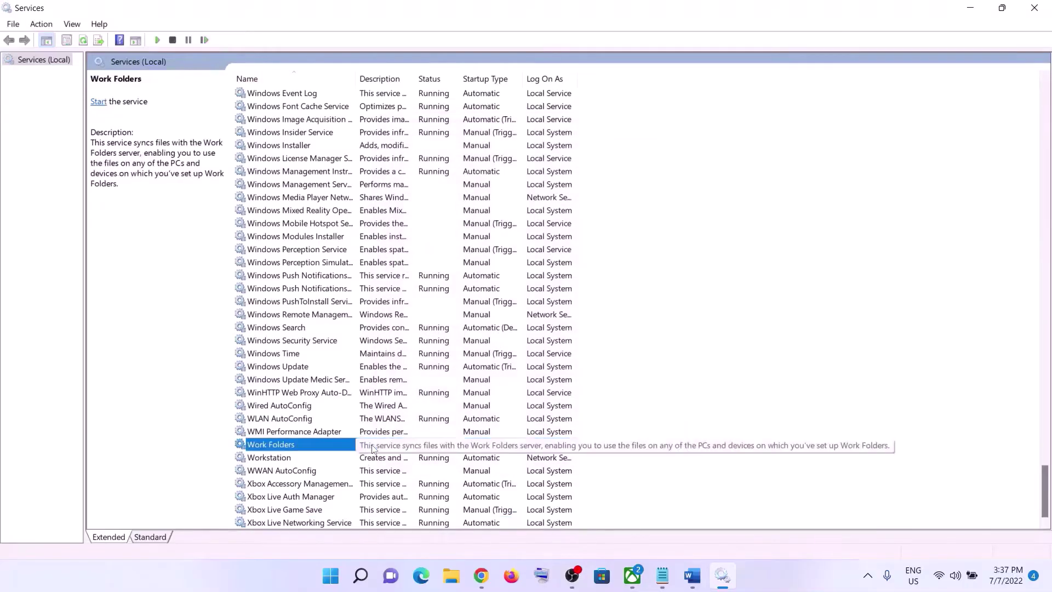
Step: Set the Windows Update service startup type to Automatic
click(372, 456)
click(322, 367)
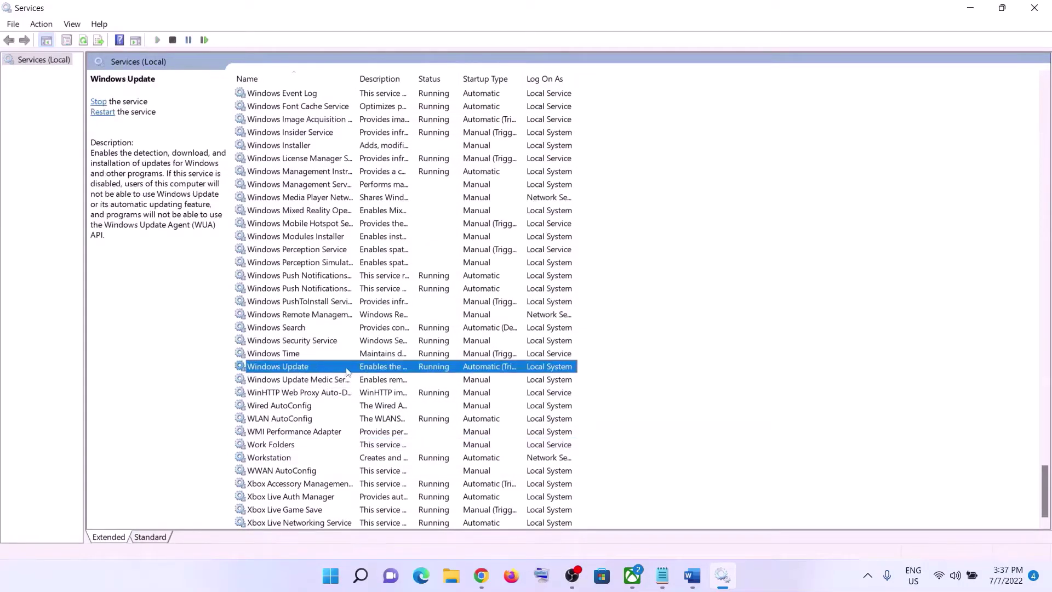
double_click(455, 374)
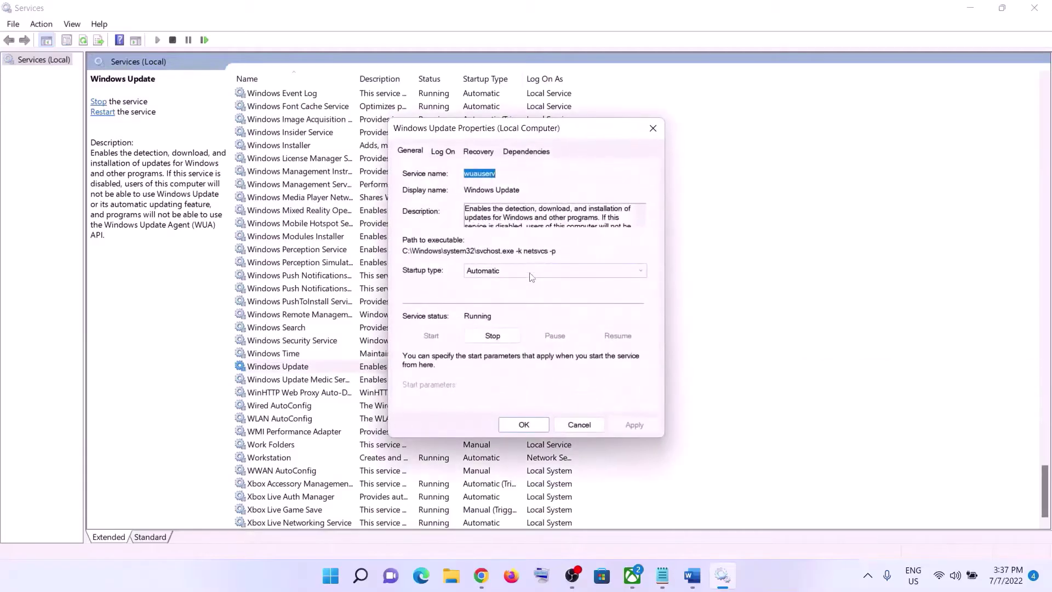
click(529, 270)
click(508, 294)
click(523, 425)
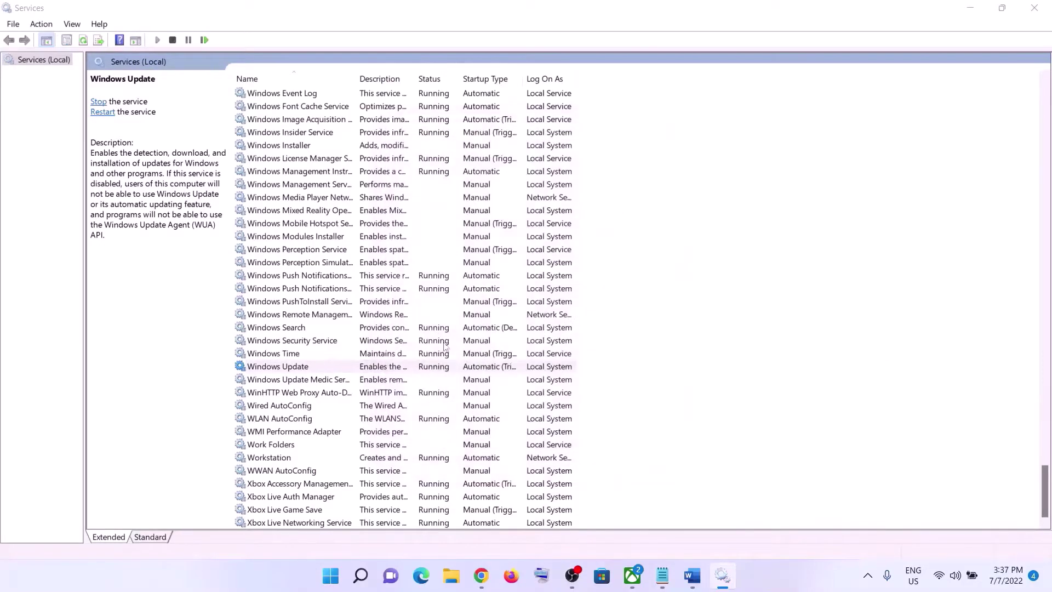
Step: Confirm the IP Helper service startup type is Automatic
click(391, 328)
key(i)
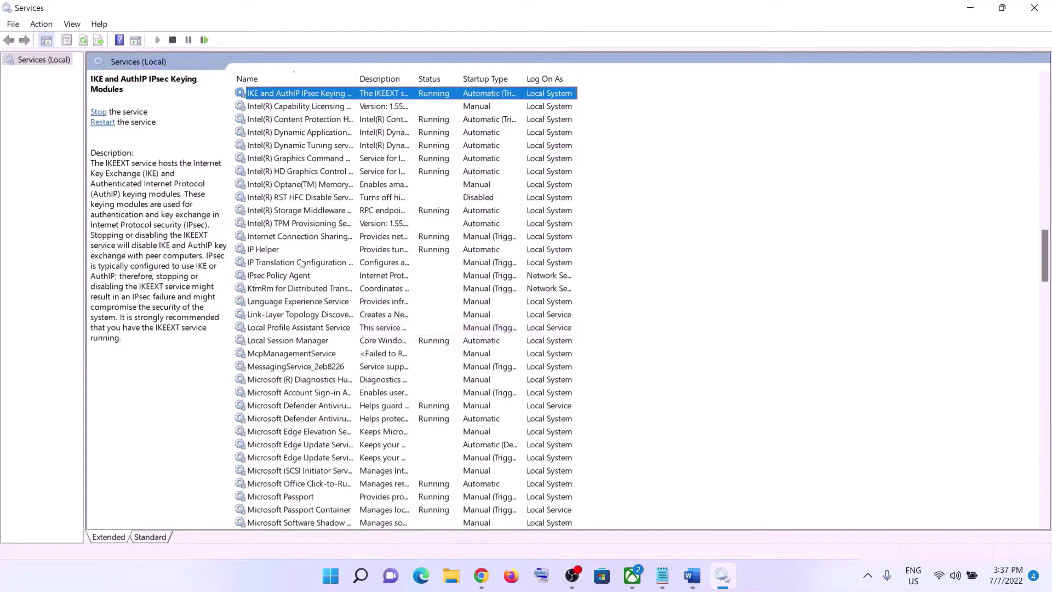
click(271, 251)
double_click(394, 251)
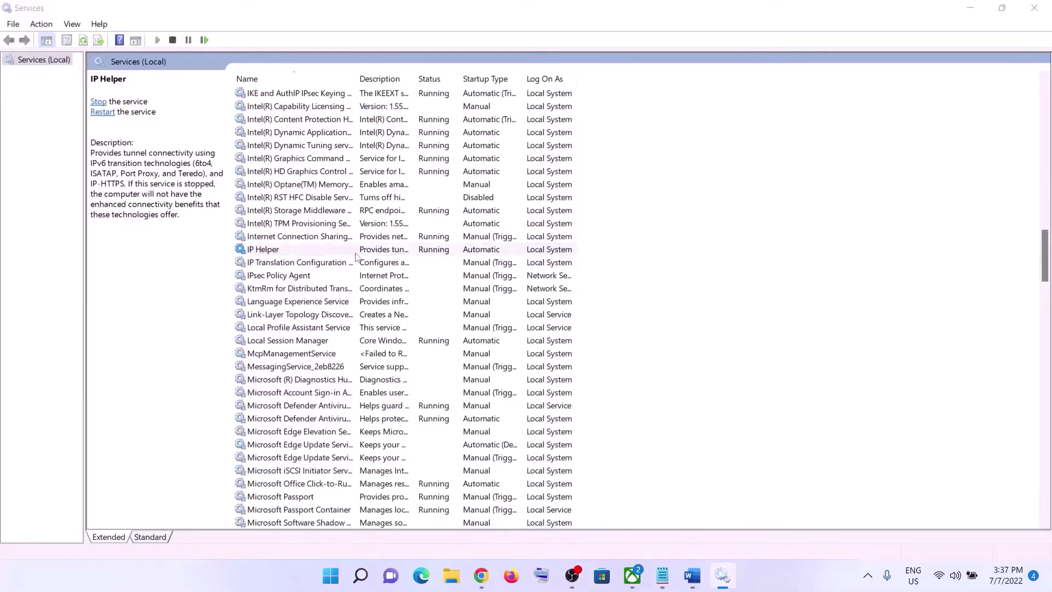
click(510, 271)
click(493, 294)
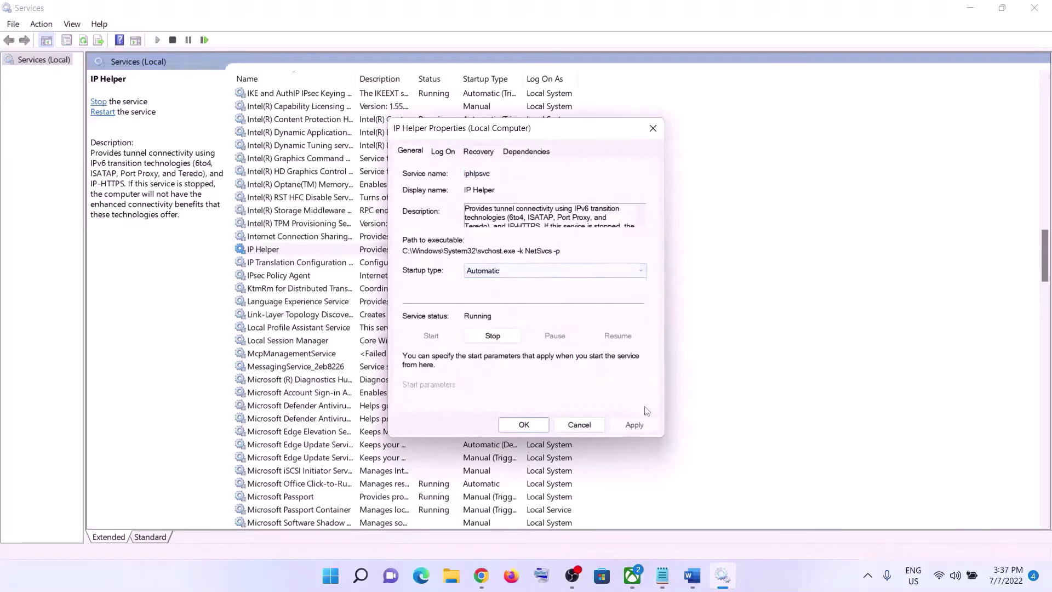
click(512, 426)
click(352, 368)
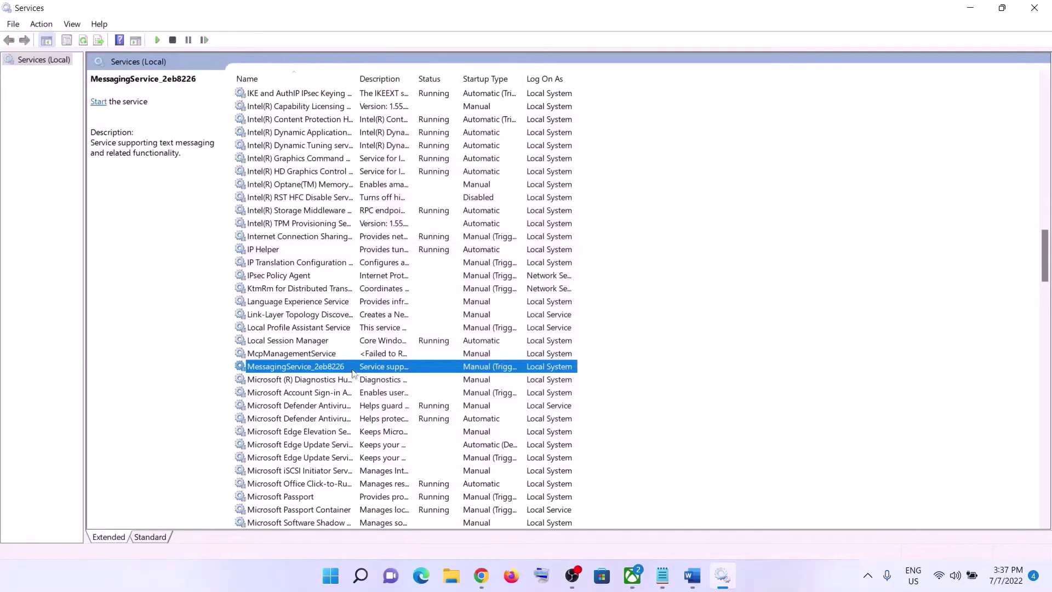
Step: Locate the two Gaming Services entries in the G section of the service list
scroll(352, 372, up, 1)
key(g)
scroll(523, 354, up, 2)
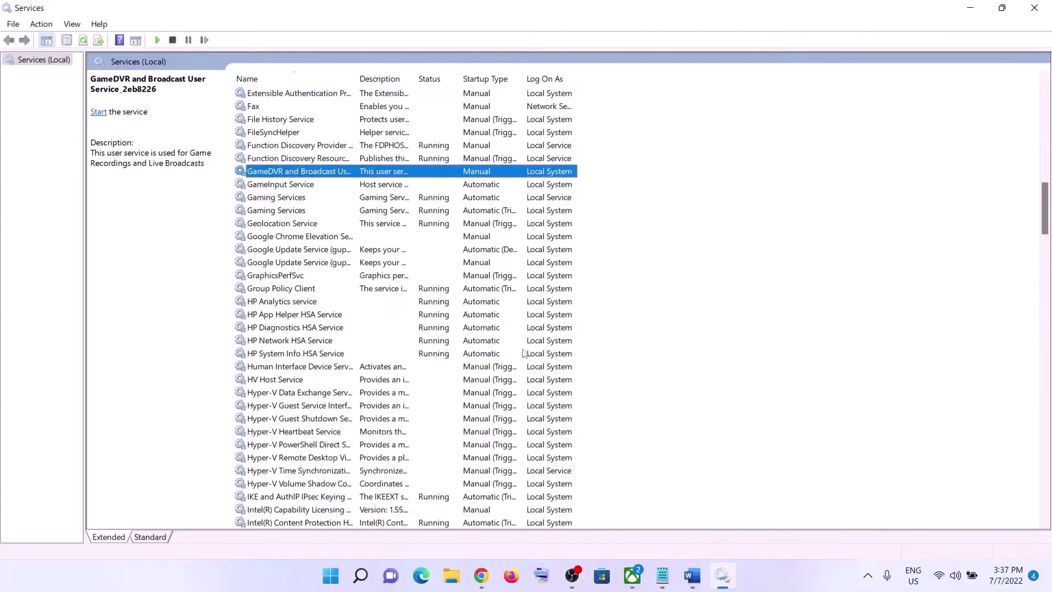
click(383, 198)
click(472, 213)
click(477, 201)
click(478, 211)
click(475, 199)
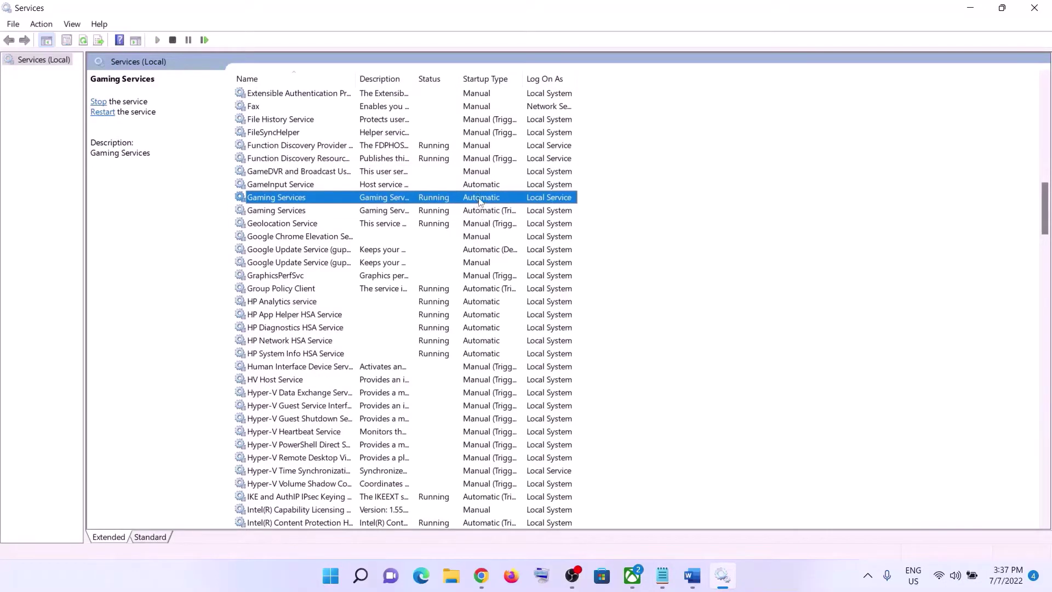
right_click(479, 201)
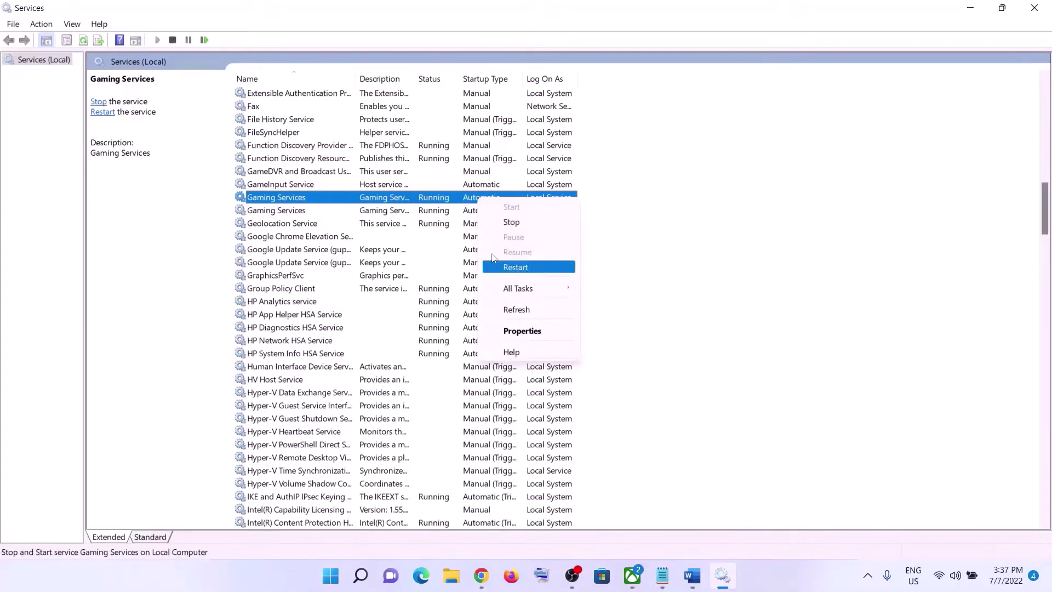
key(Escape)
click(486, 211)
click(486, 200)
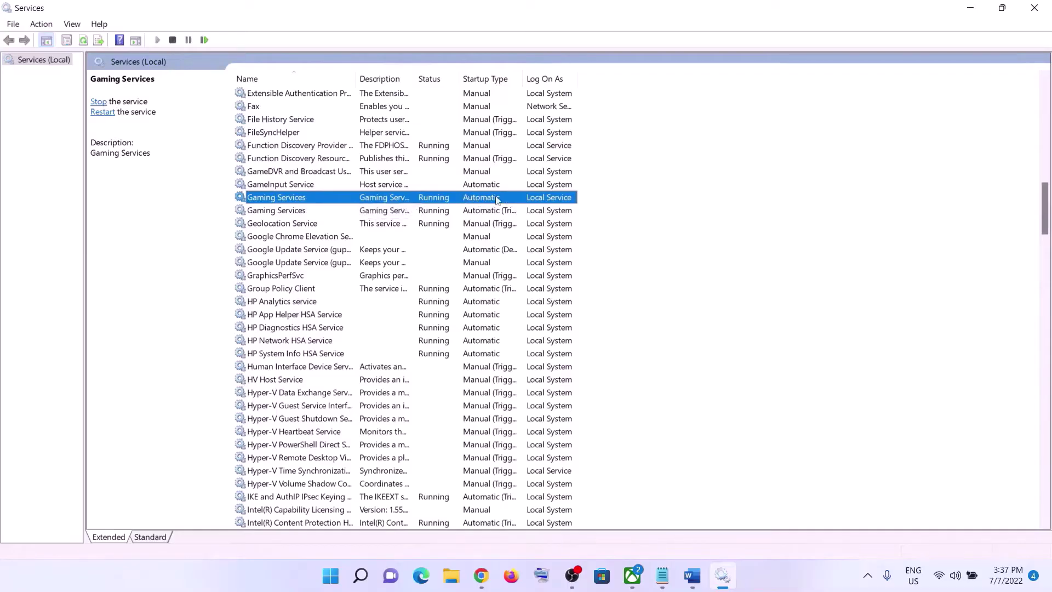
Step: Stop both Gaming Services entries
right_click(469, 201)
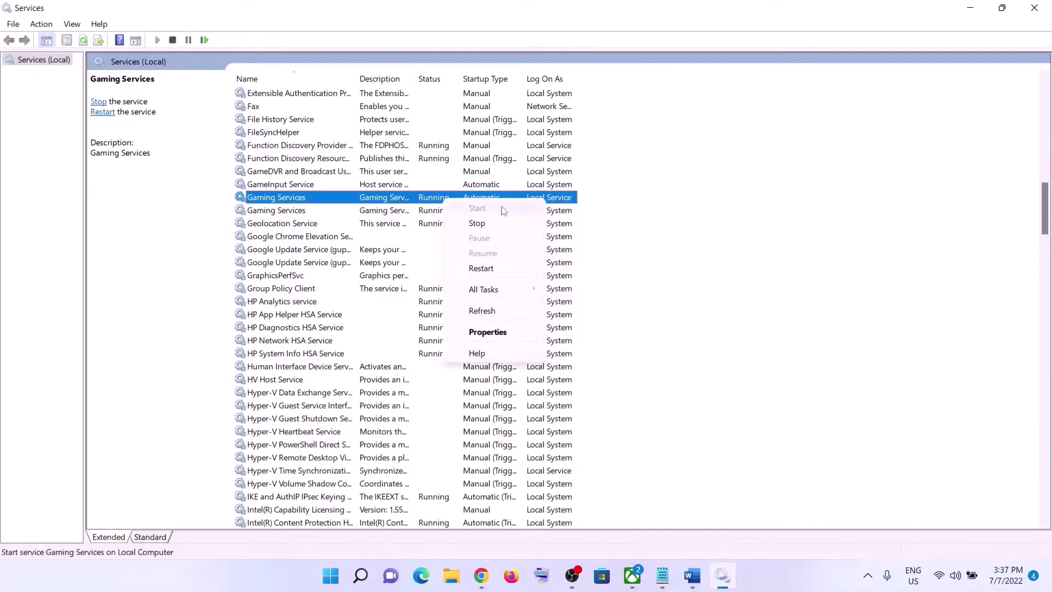
click(483, 223)
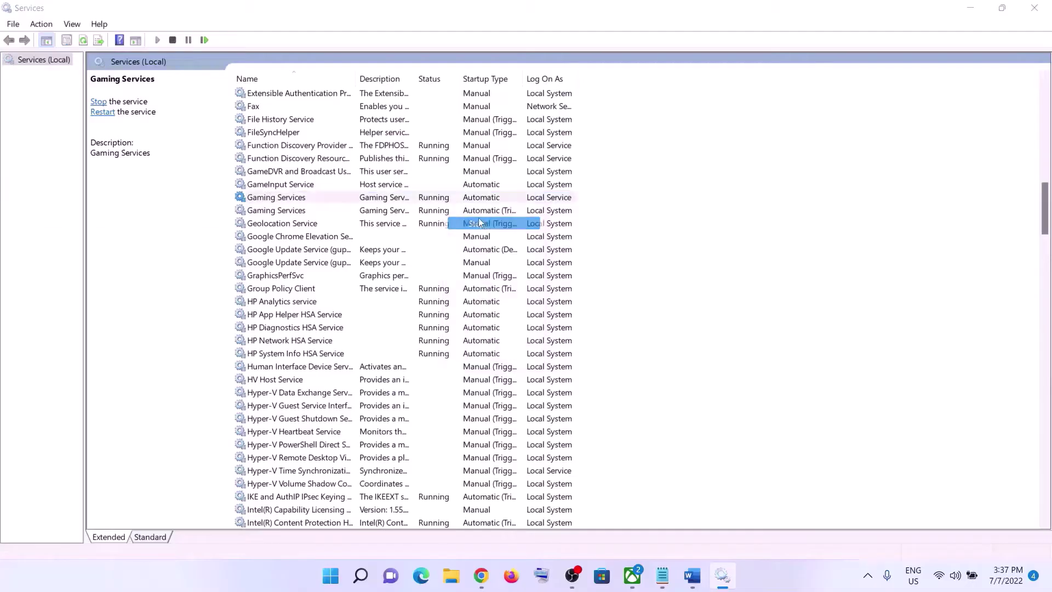
click(445, 211)
right_click(444, 213)
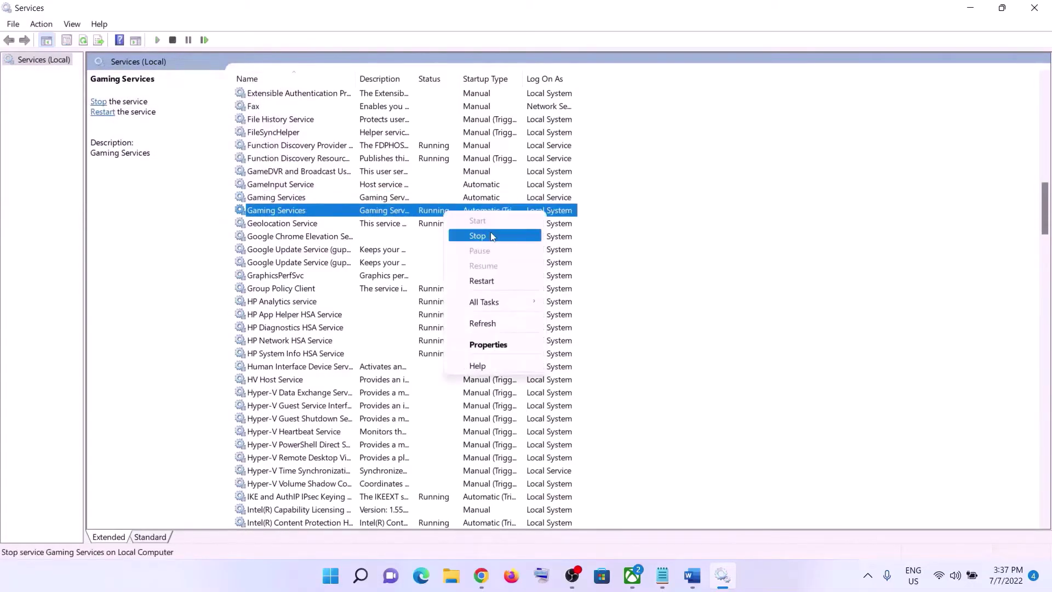
click(490, 232)
Step: Start both Gaming Services entries again
click(453, 200)
right_click(452, 200)
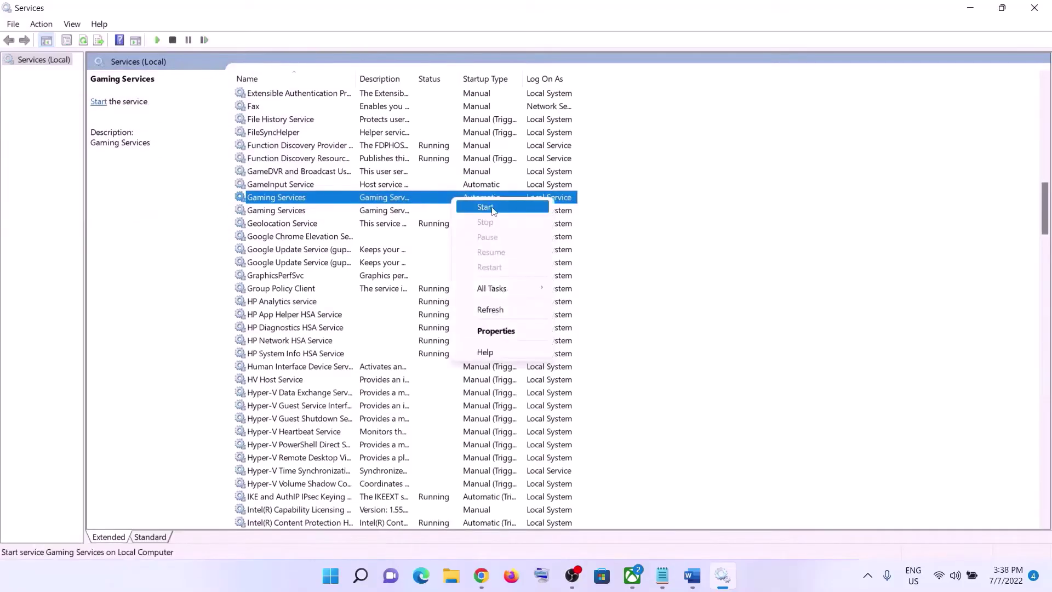
click(485, 208)
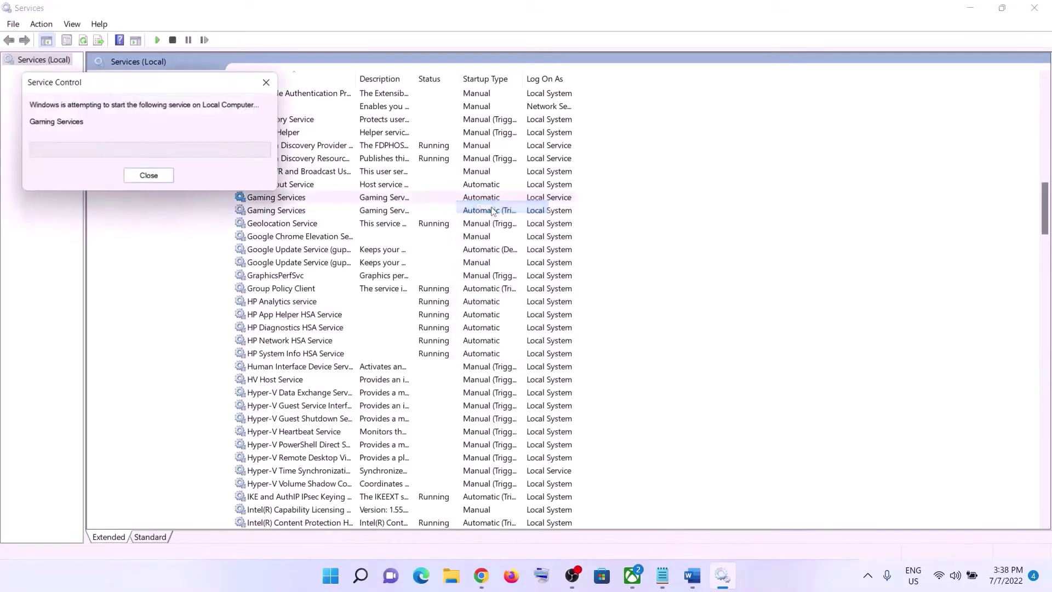
click(397, 211)
right_click(404, 213)
click(458, 223)
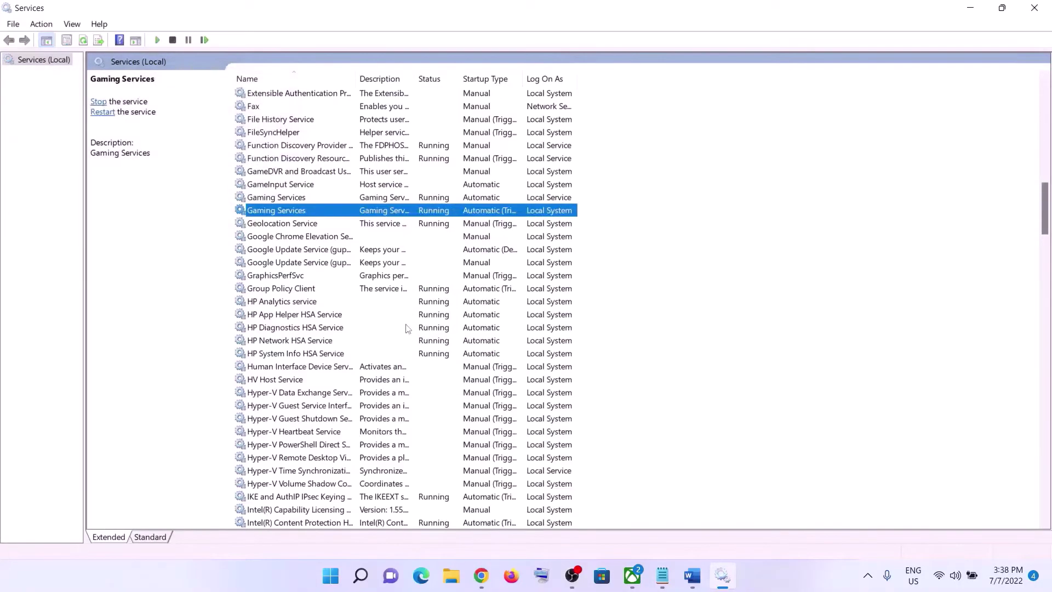
click(359, 327)
Step: Set Microsoft Store Install Service startup type to Automatic
key(m)
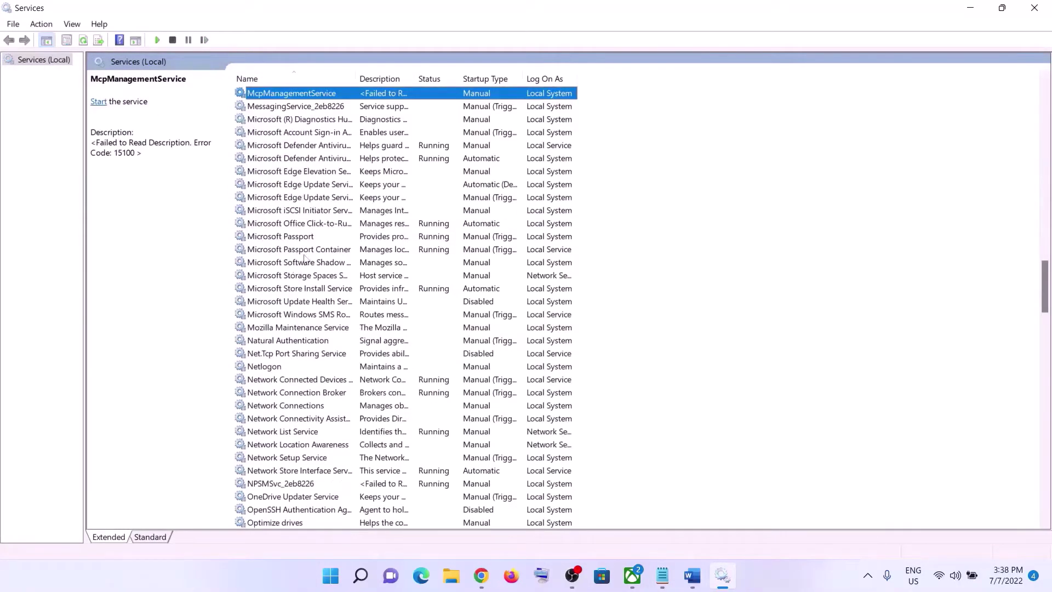
click(317, 289)
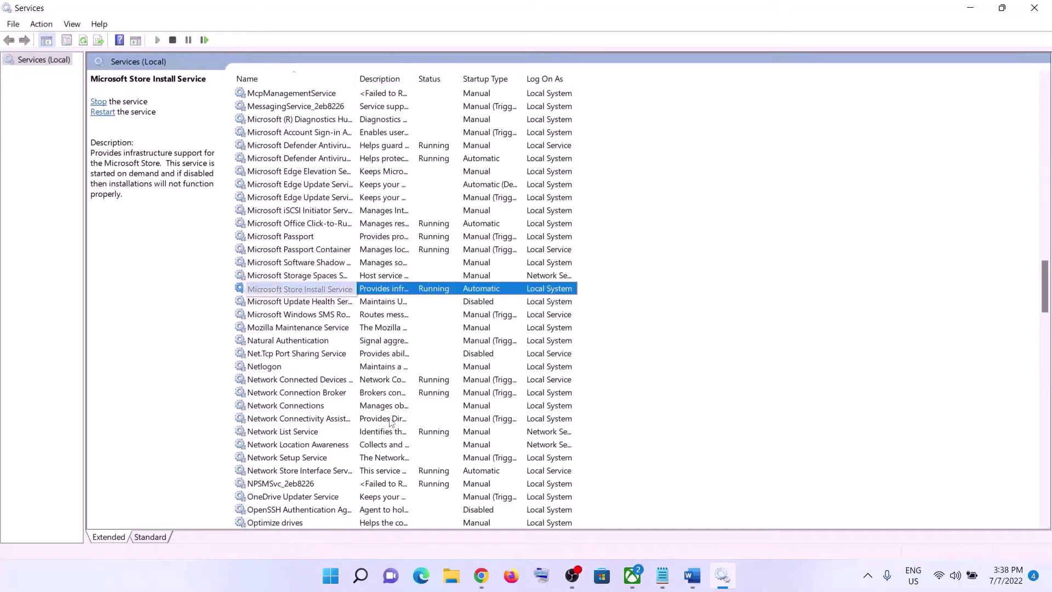
double_click(291, 290)
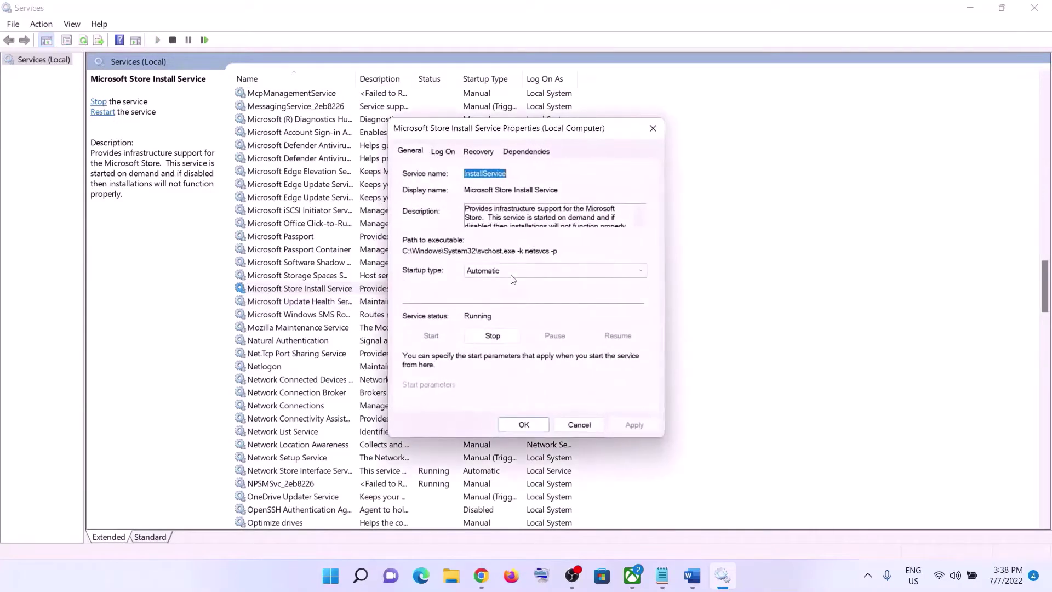
click(521, 272)
click(500, 292)
click(512, 430)
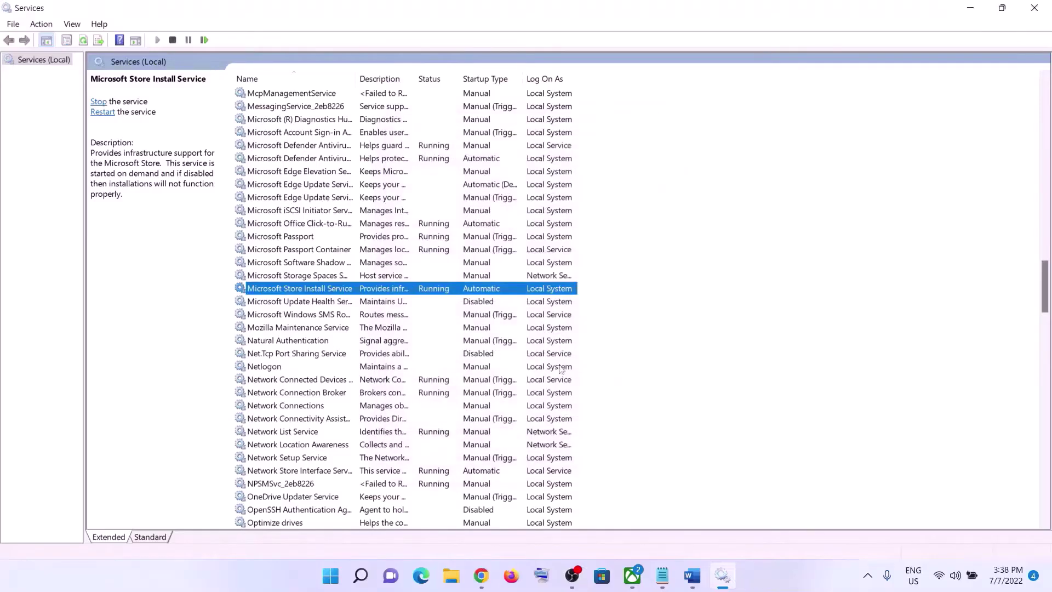
Step: Close Services and highlight 'Repair/Reset Xbox App and Store' in Step 3 of the guide
key(alt+F4)
click(330, 575)
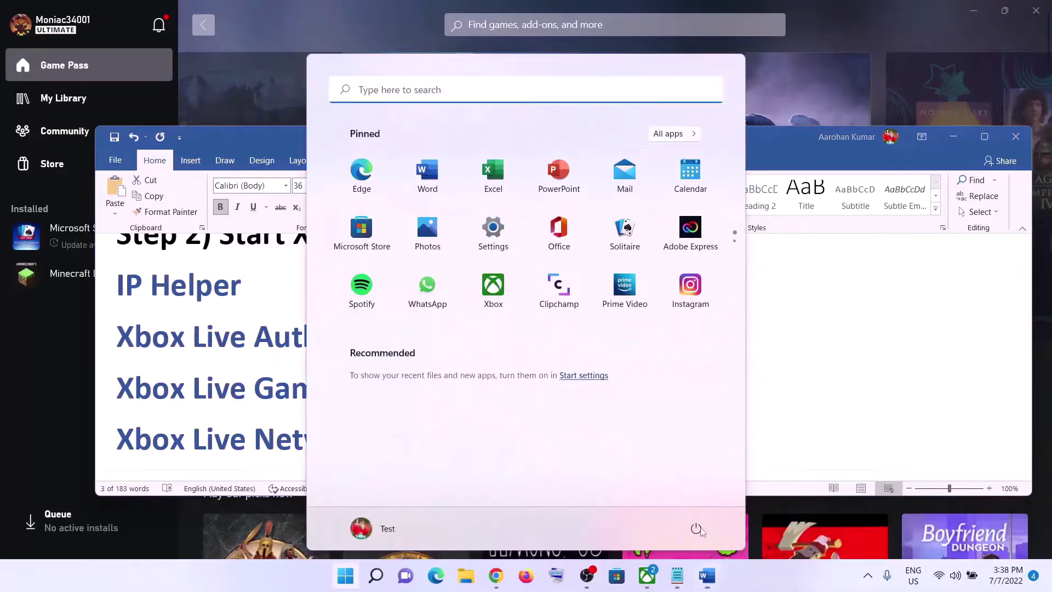
click(696, 527)
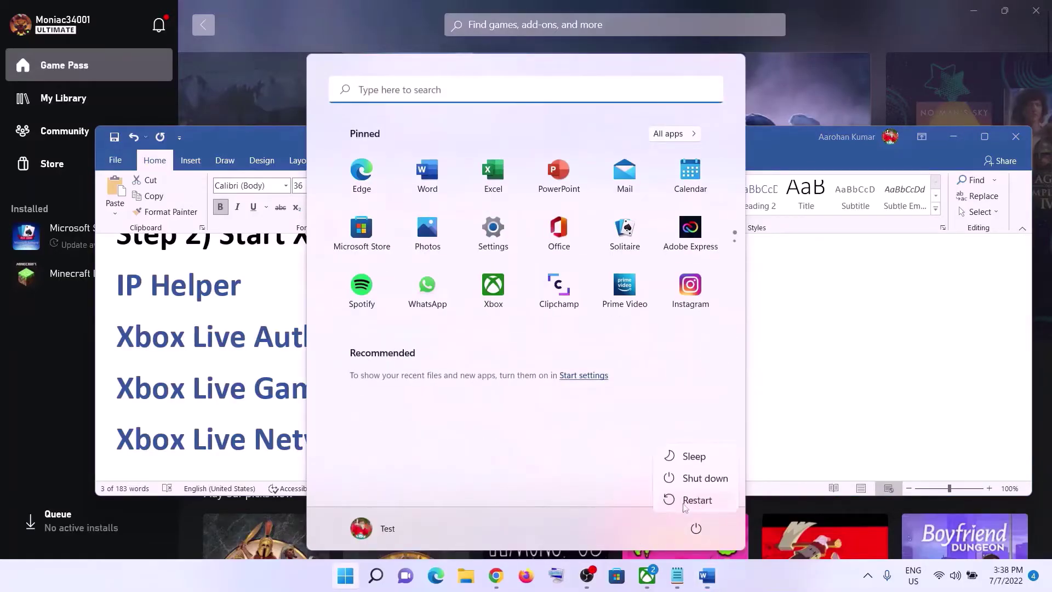
click(223, 351)
click(241, 299)
click(280, 298)
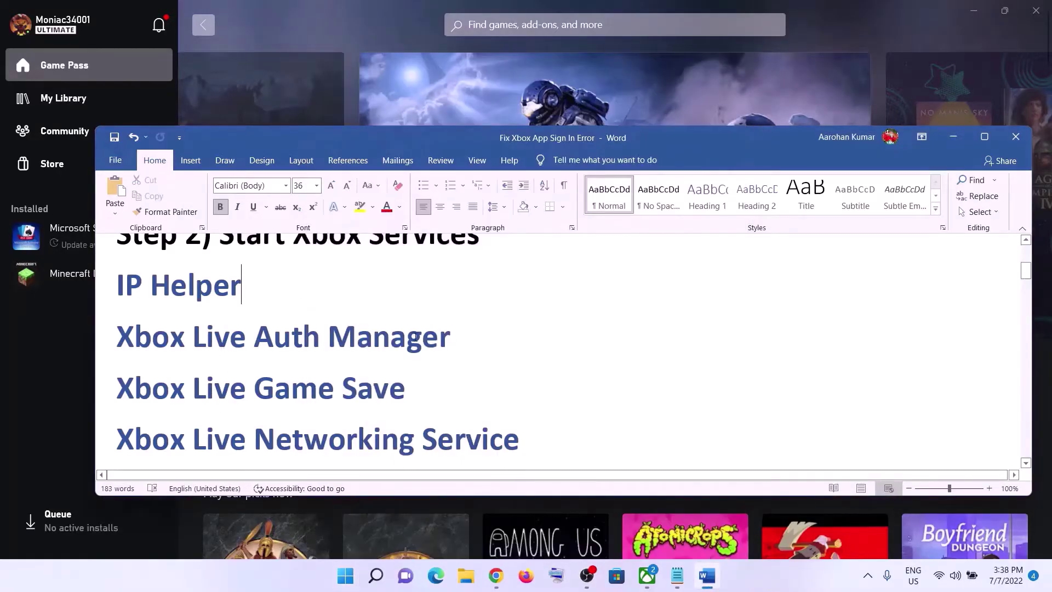
scroll(415, 337, down, 6)
drag(220, 368, 651, 352)
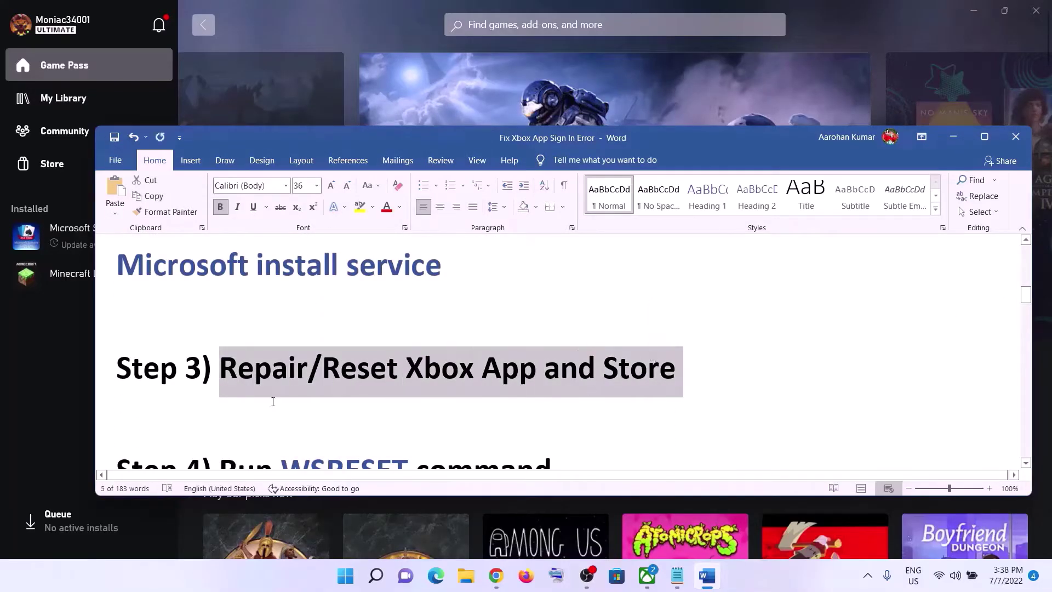
Step: Search Start for 'xbox' and open the Xbox app's settings page
click(338, 581)
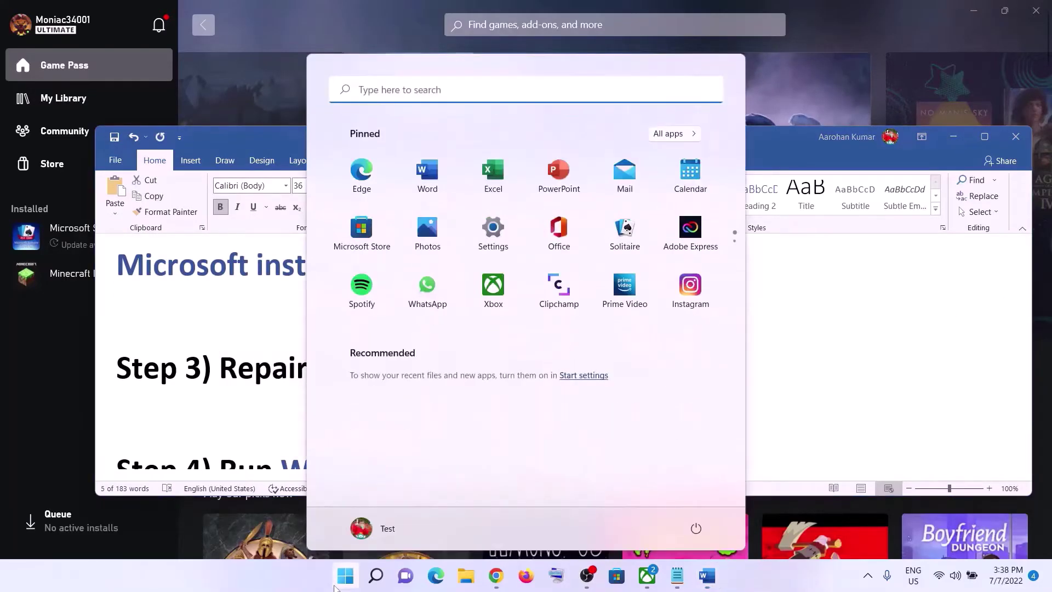
text(xbox)
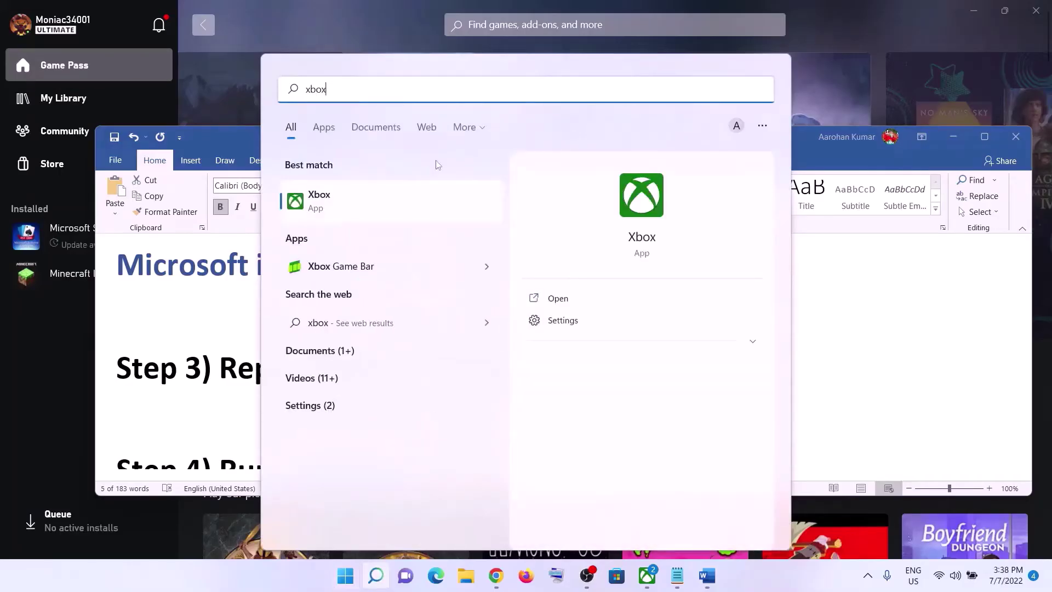
right_click(330, 202)
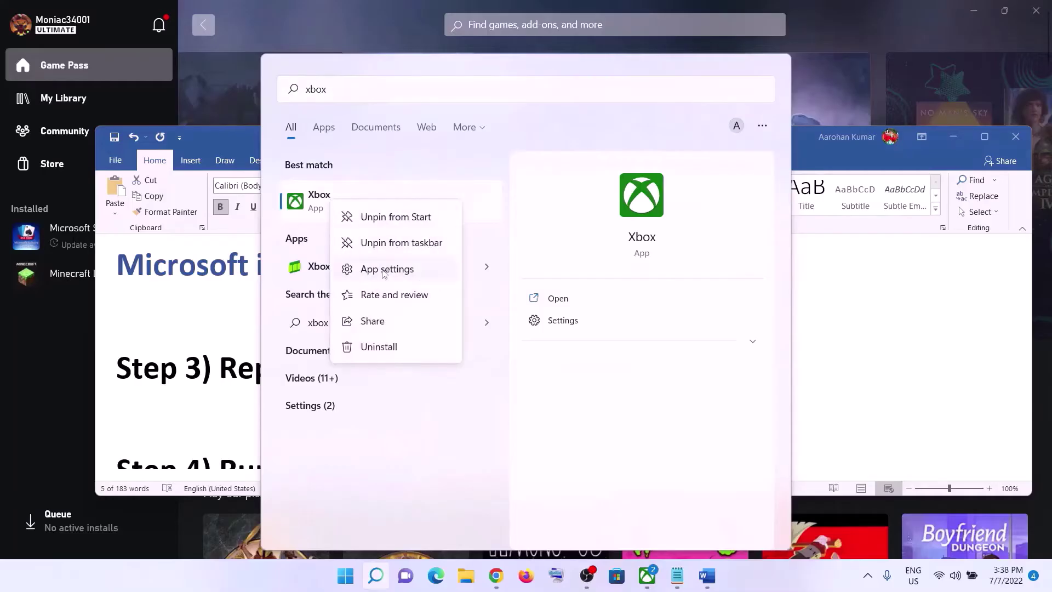
click(386, 270)
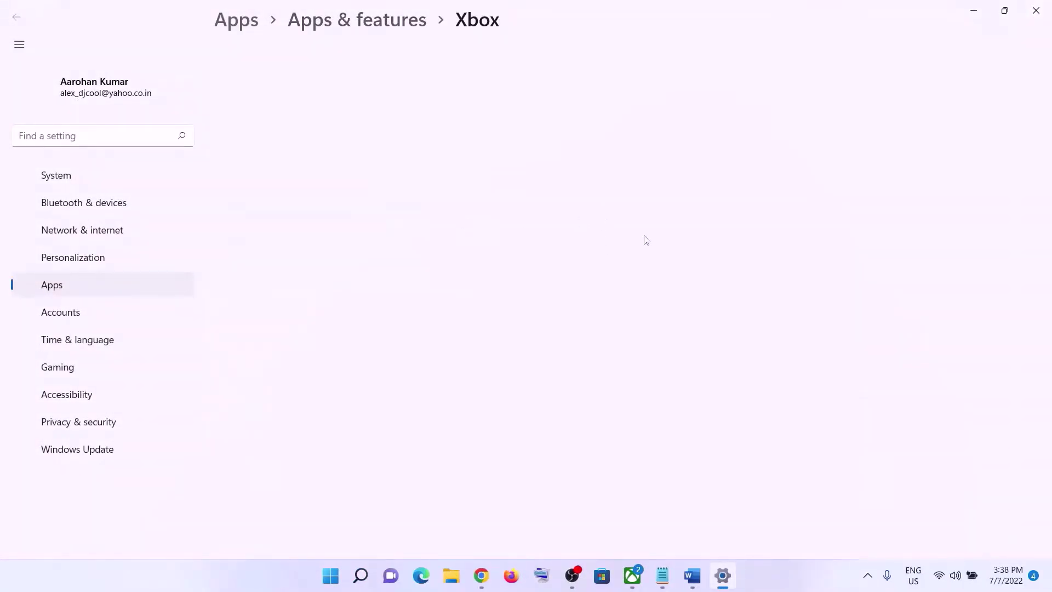
Step: Repair the Xbox app, then reset it and confirm deleting its data
scroll(406, 329, down, 10)
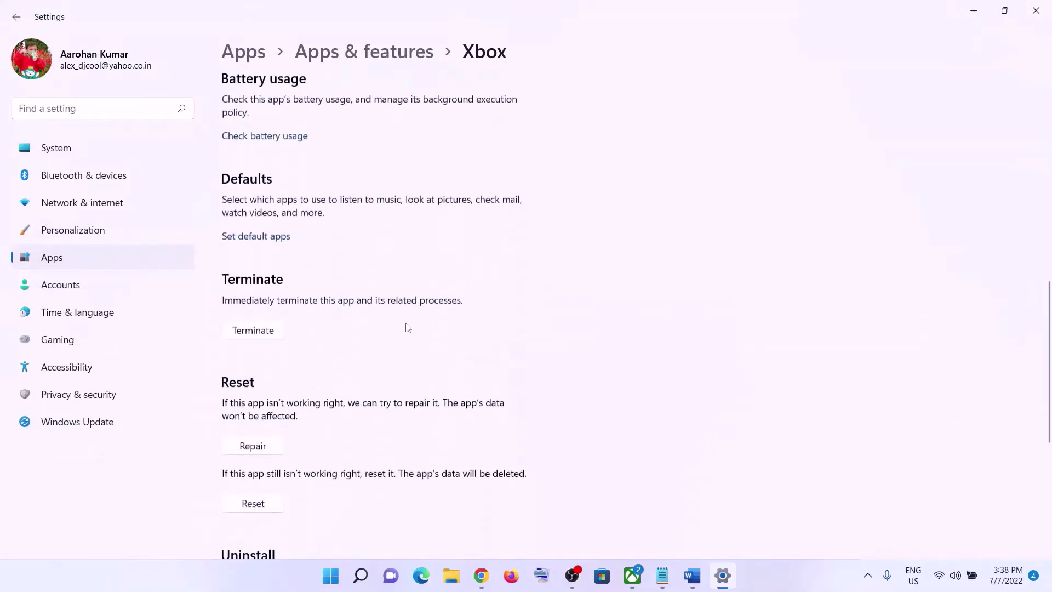
scroll(406, 327, down, 3)
click(275, 299)
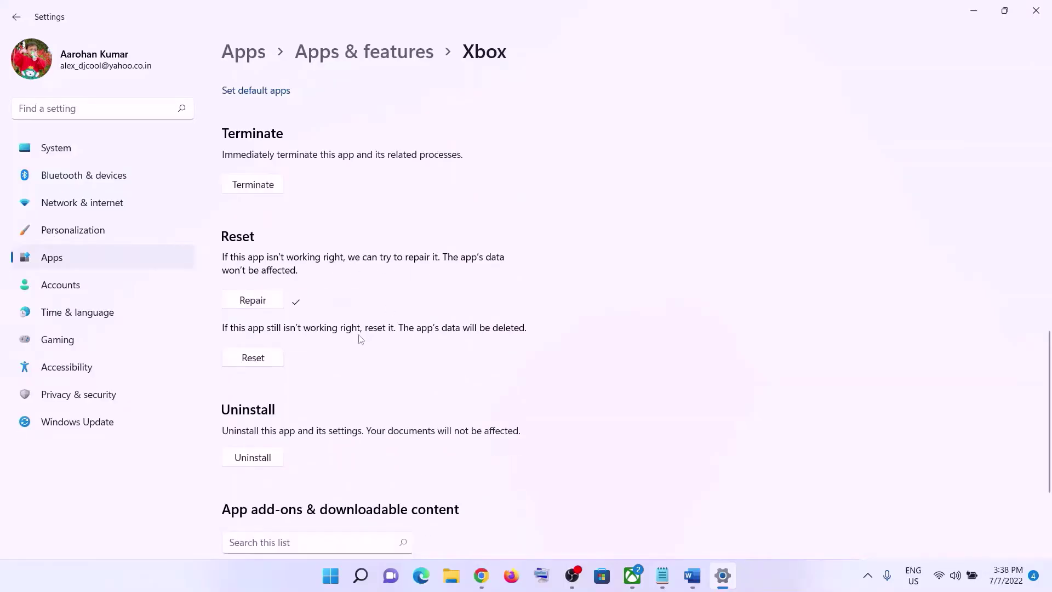
click(244, 359)
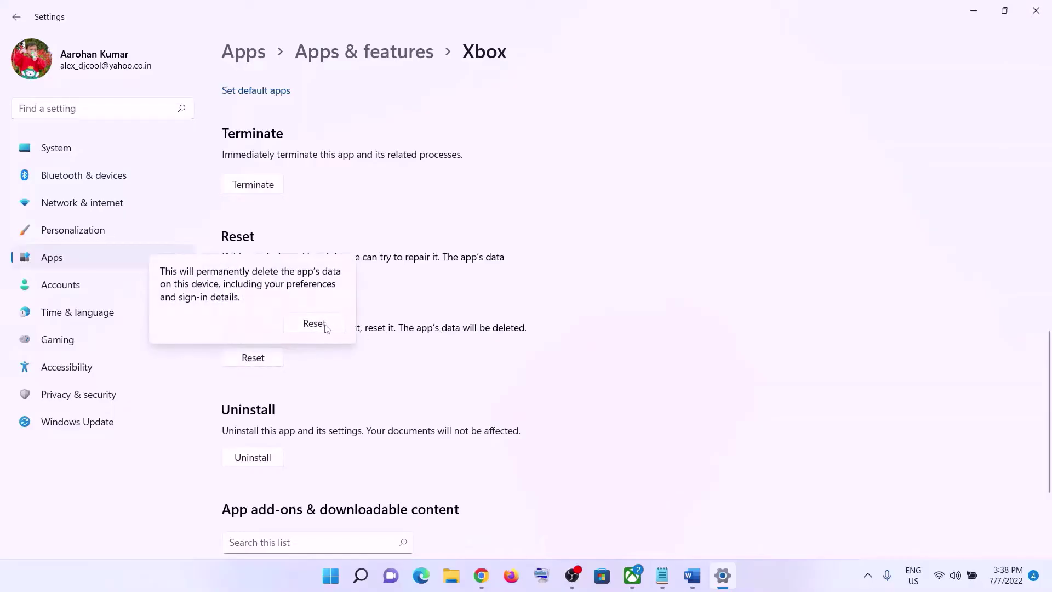
click(313, 325)
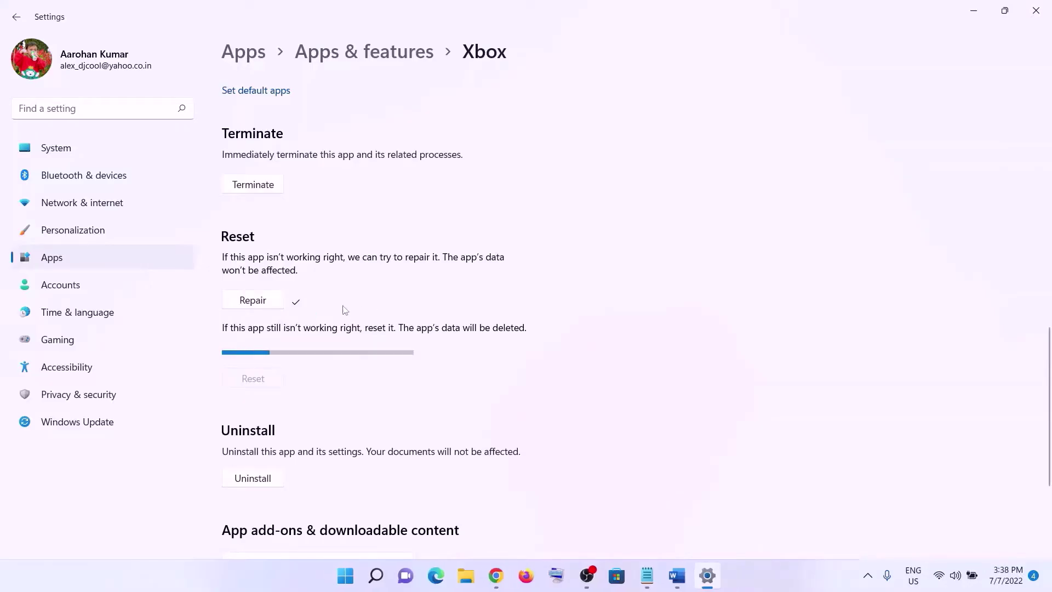
Step: Search 'store', open Microsoft Store's app settings, repair it, then reset and confirm
click(350, 578)
text(store)
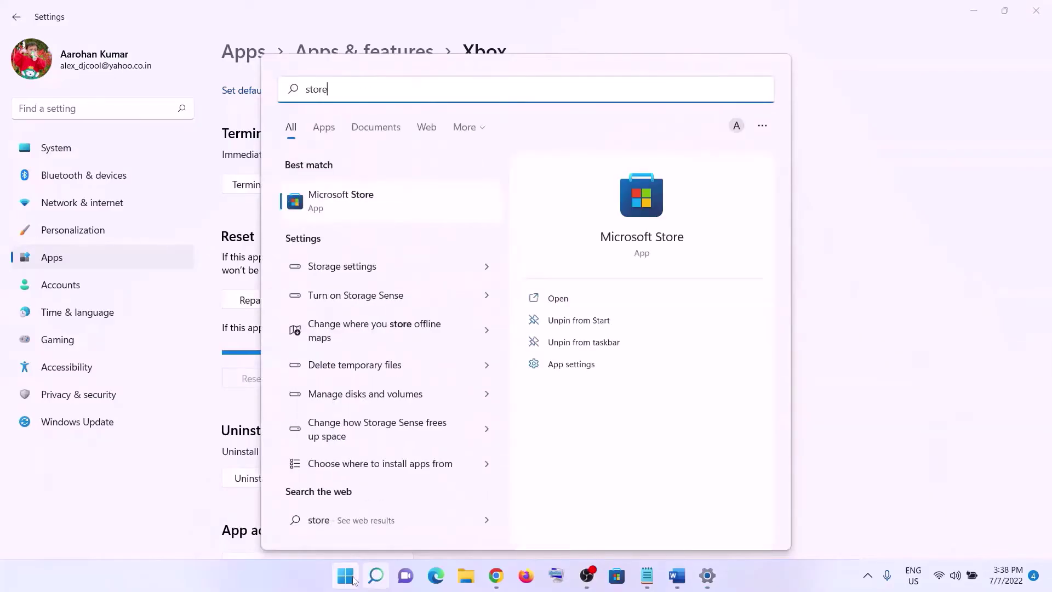
right_click(348, 214)
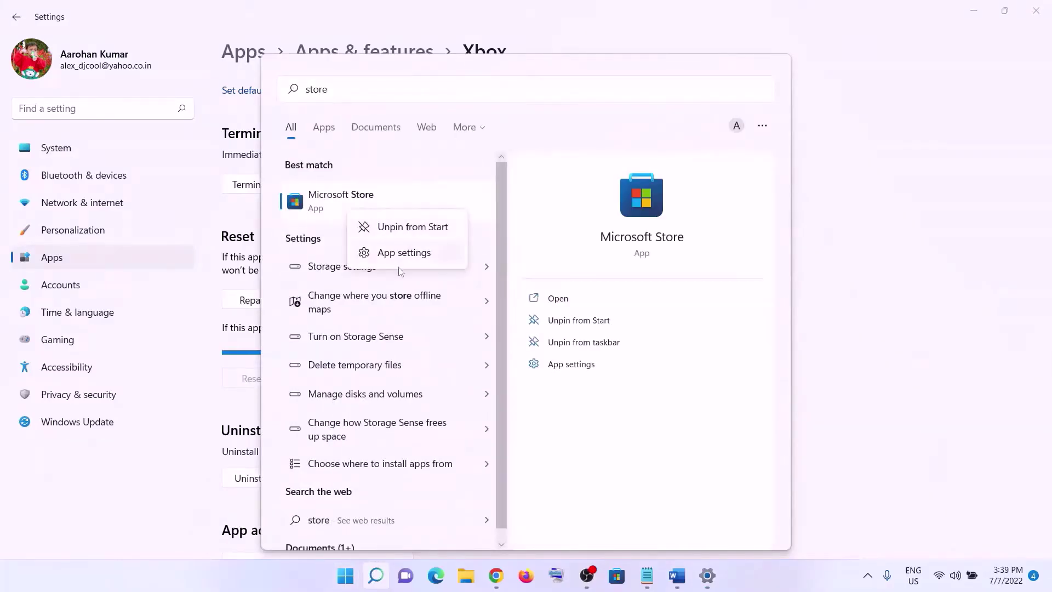
click(399, 253)
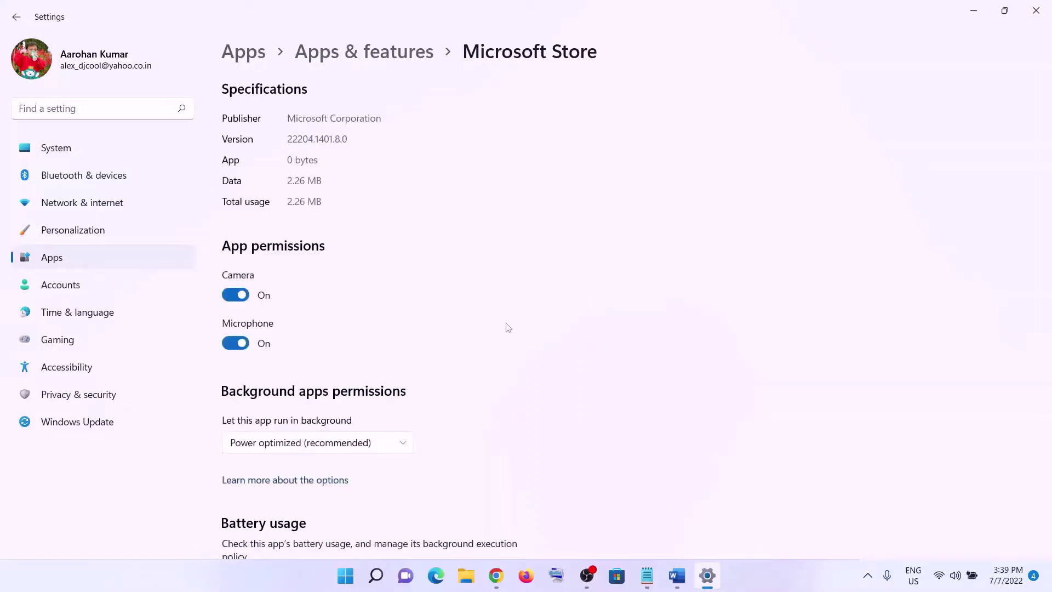
scroll(411, 351, down, 10)
scroll(411, 403, down, 1)
click(267, 253)
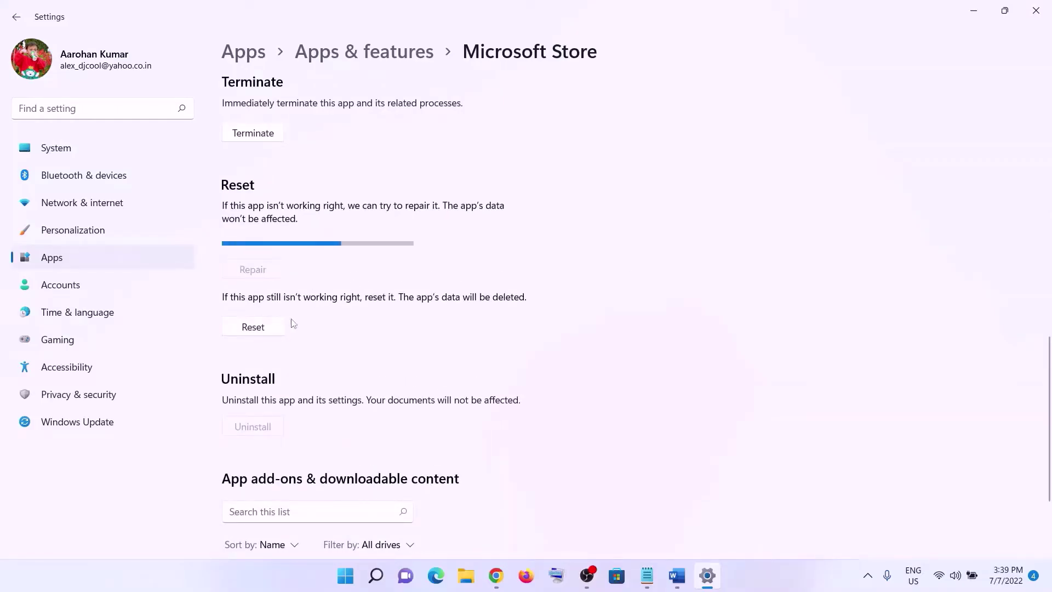
click(266, 315)
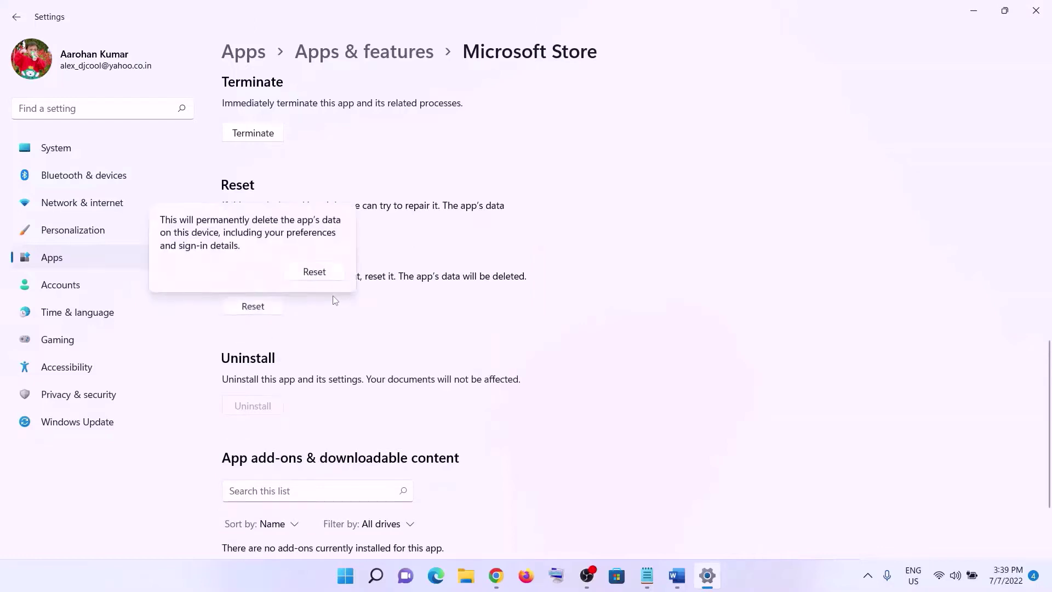
click(314, 270)
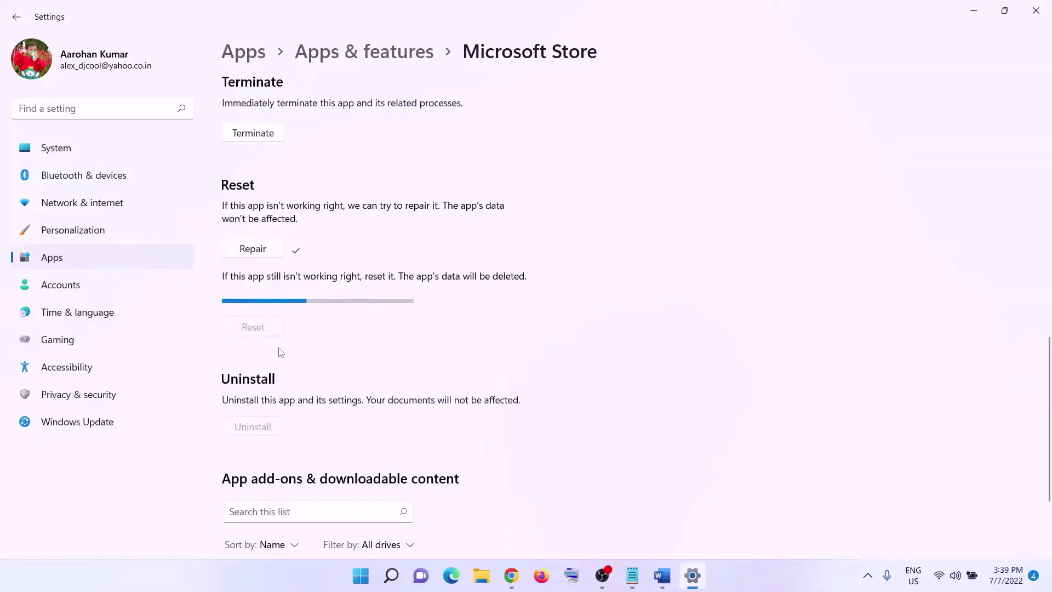
Step: Return to the Word guide and select WSRESET in Step 4
click(663, 575)
scroll(370, 345, down, 2)
double_click(344, 371)
key(ctrl+c)
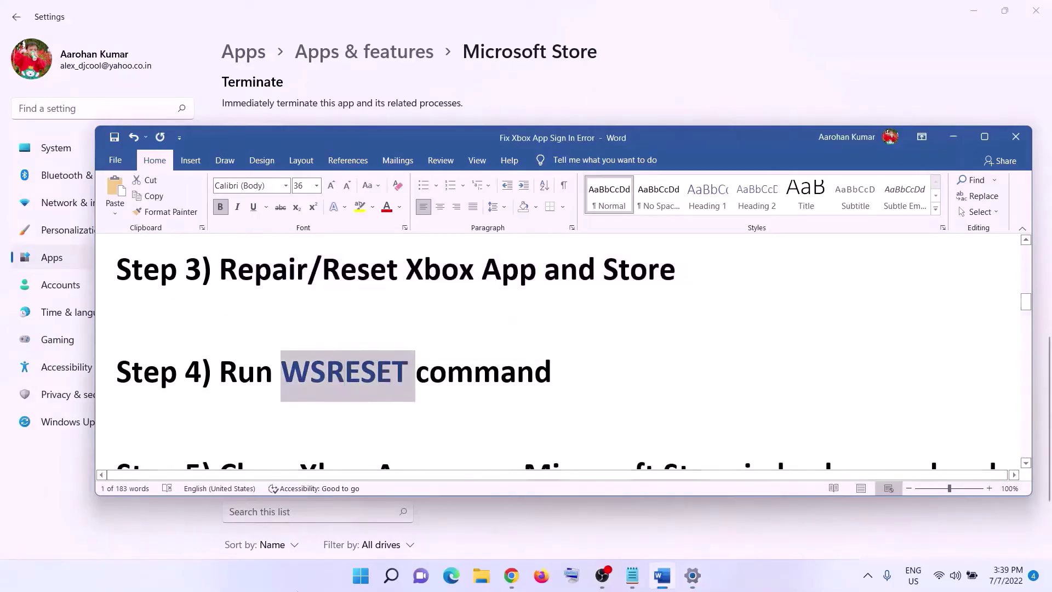
Step: Run the pasted WSRESET command from Start search and move its console aside as the Store reopens
click(359, 574)
key(ctrl+v)
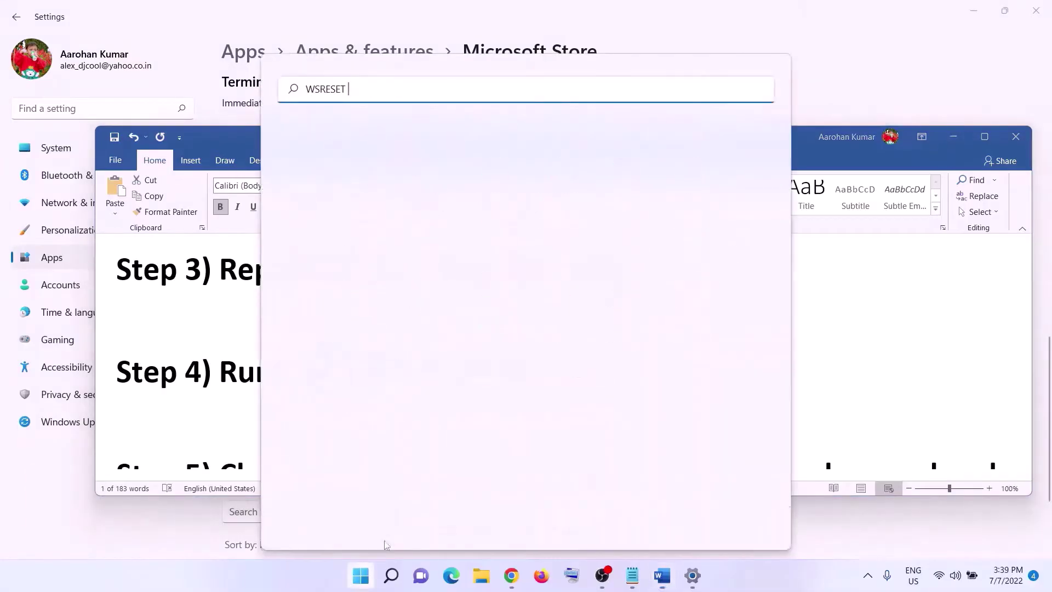
click(356, 210)
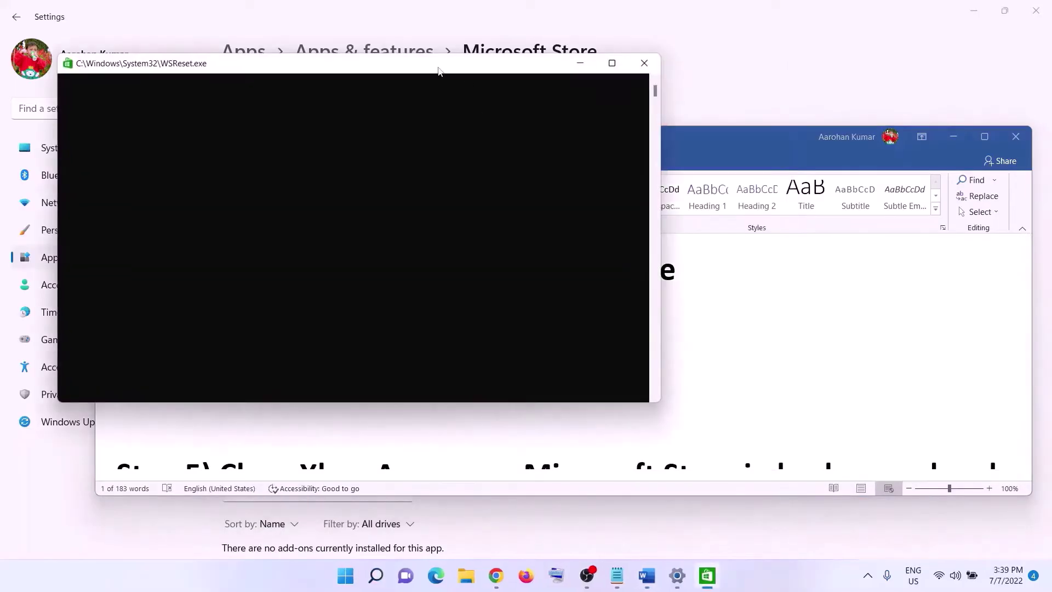
drag(438, 70, 665, 178)
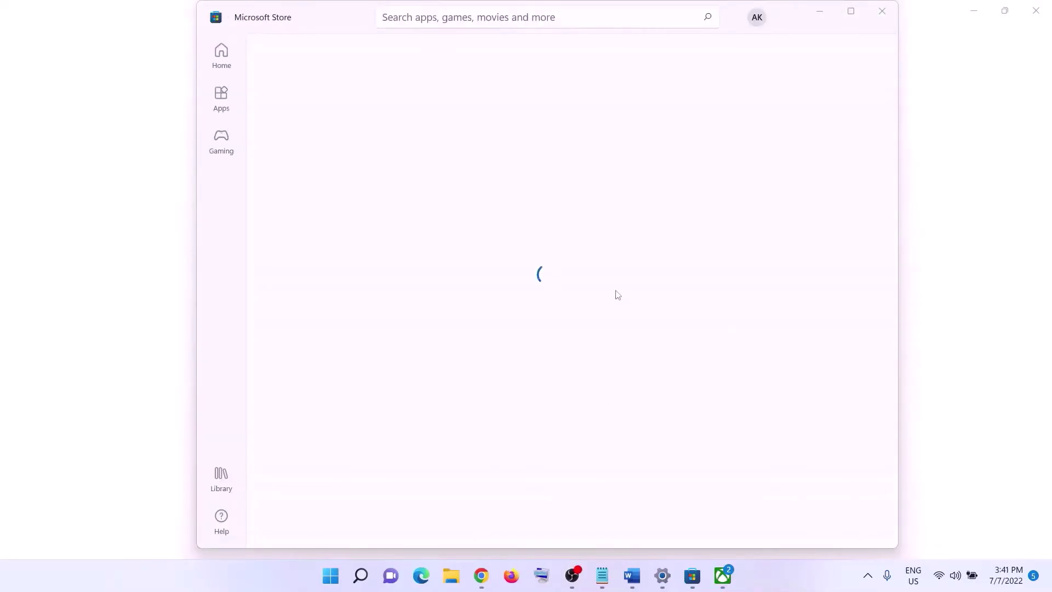
Step: Maximize the Store window and highlight 'Close Xbox App' in the guide's Step 5
click(850, 11)
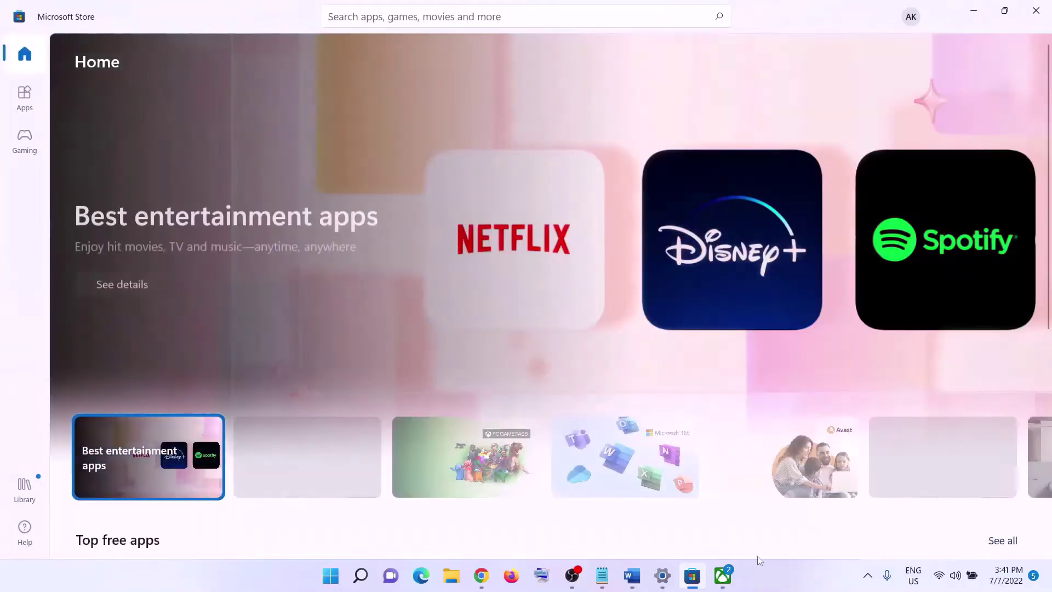
click(631, 575)
scroll(516, 403, down, 3)
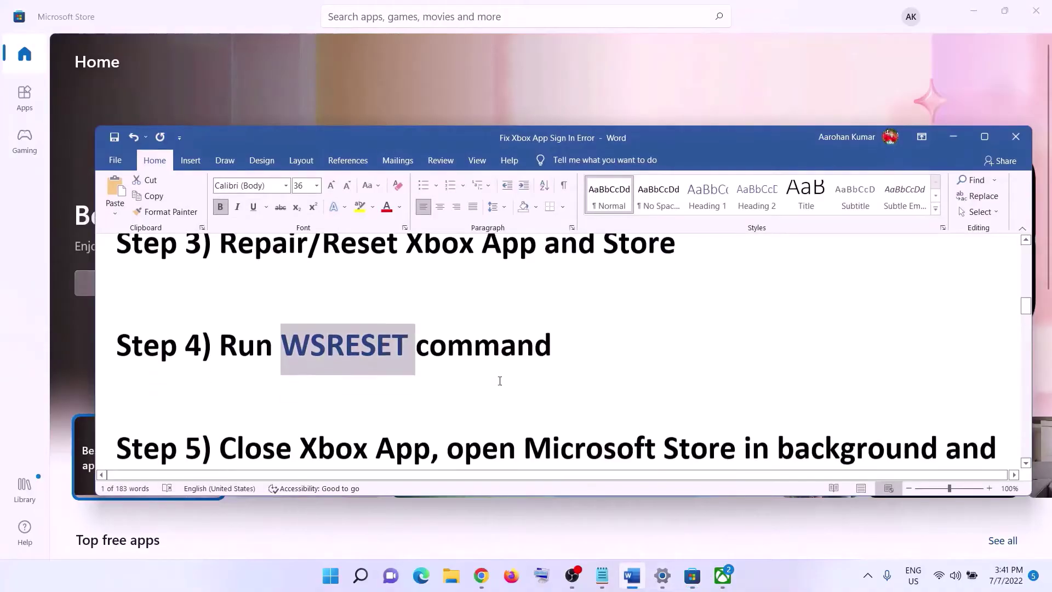
drag(219, 344, 534, 345)
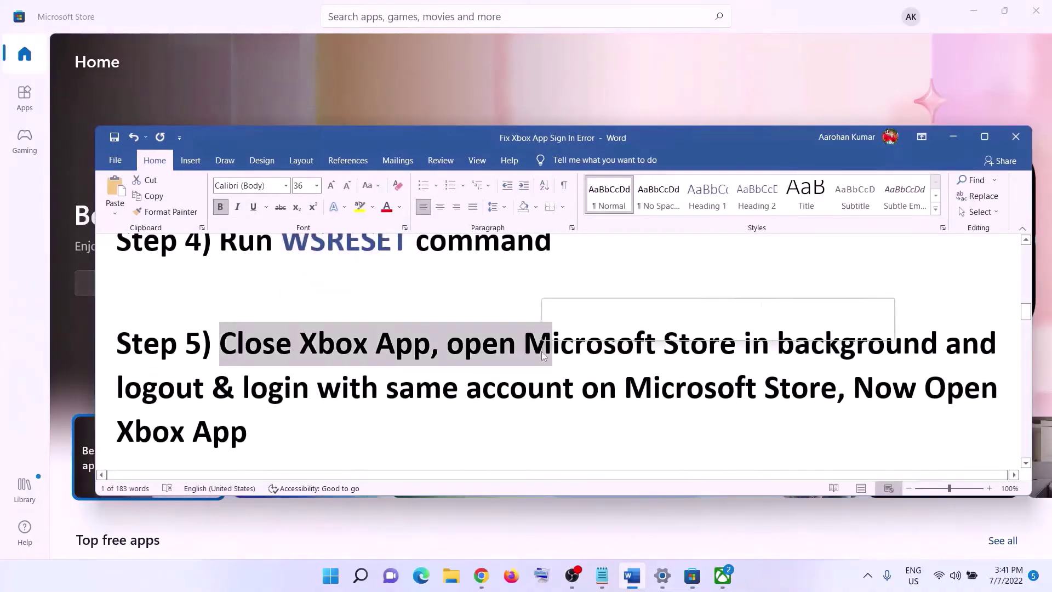
click(247, 345)
drag(264, 347, 449, 345)
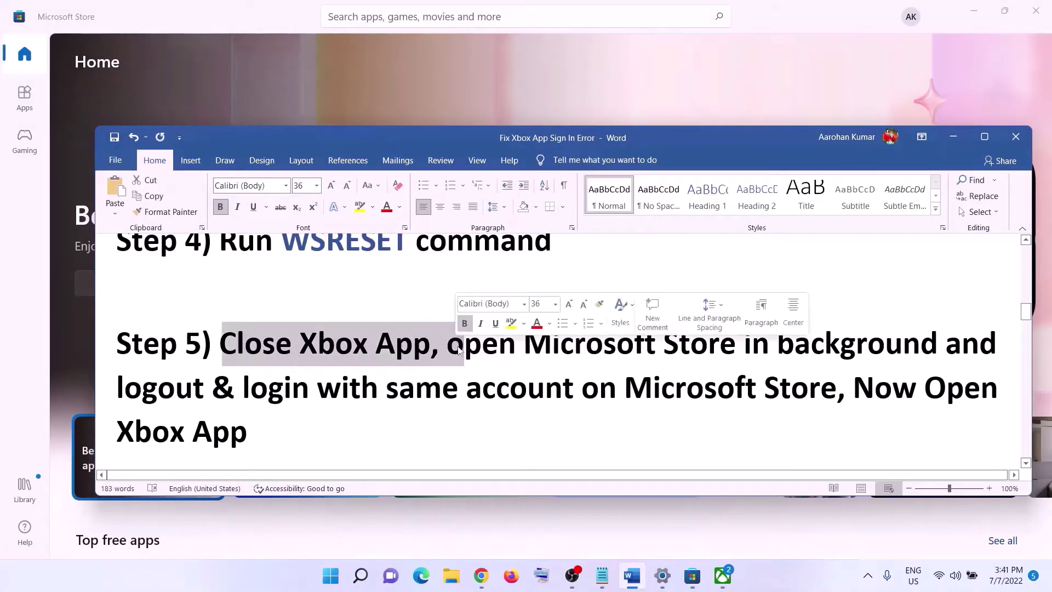
Step: Quit the background Xbox app from its system tray icon menu
click(867, 575)
right_click(867, 537)
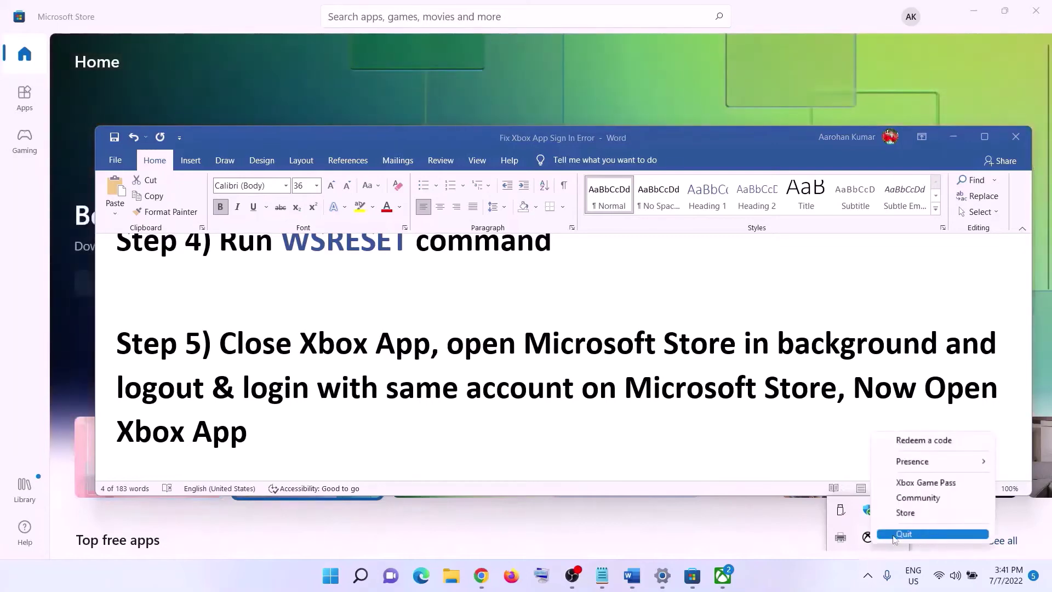
click(903, 537)
click(317, 345)
drag(317, 346, 775, 345)
click(517, 363)
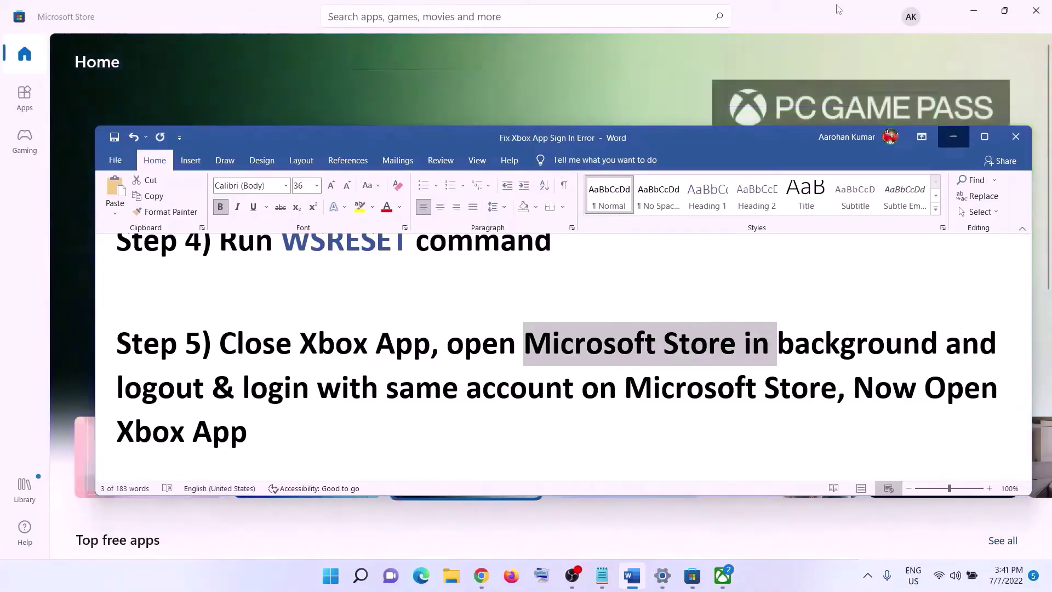
Step: Sign out of Microsoft Store, then sign back in with the same account and its PIN
click(952, 138)
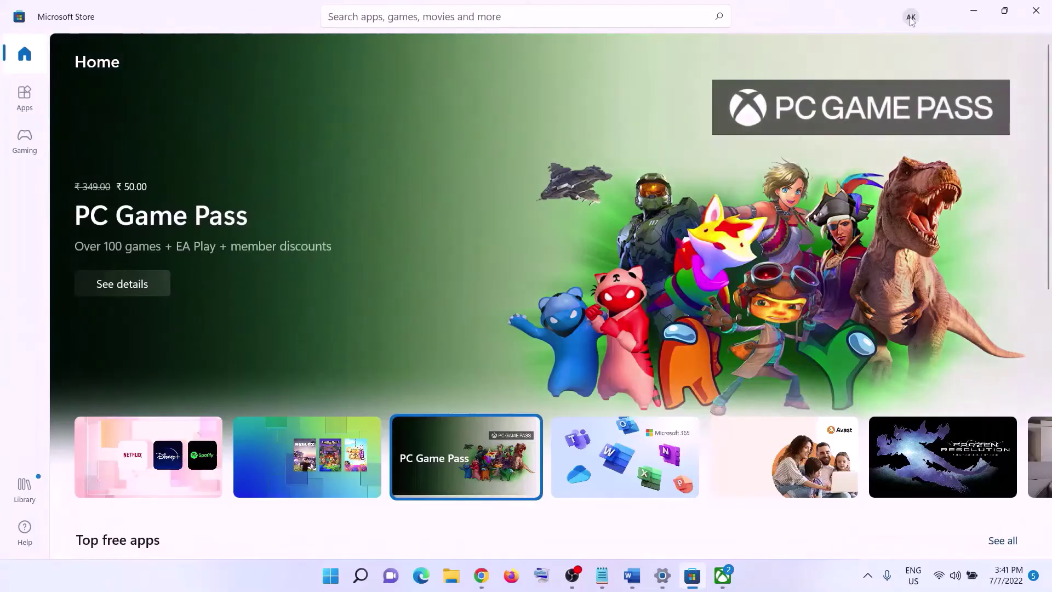
click(911, 18)
click(765, 79)
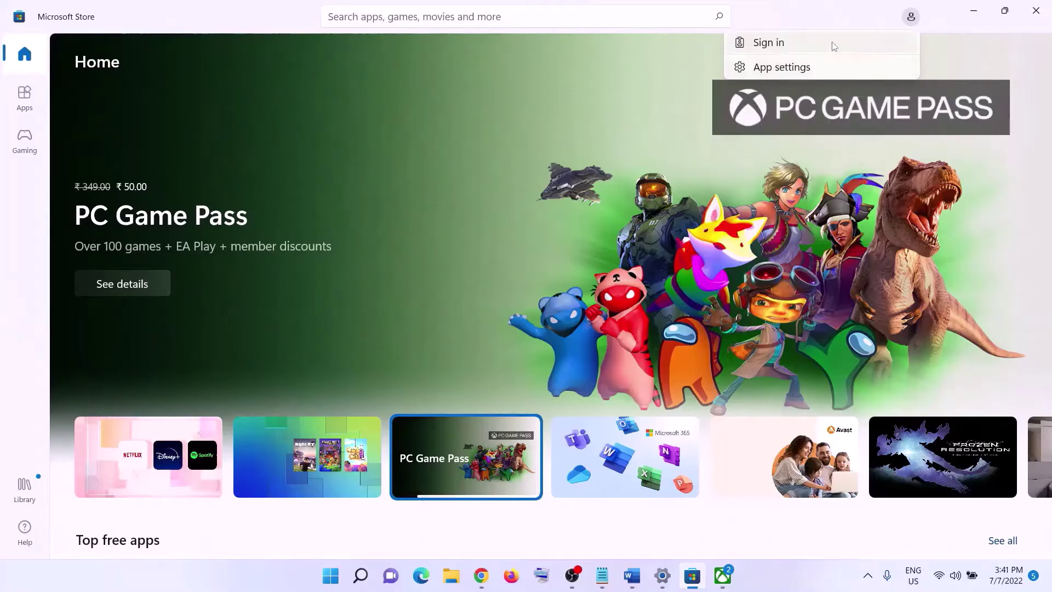
click(768, 44)
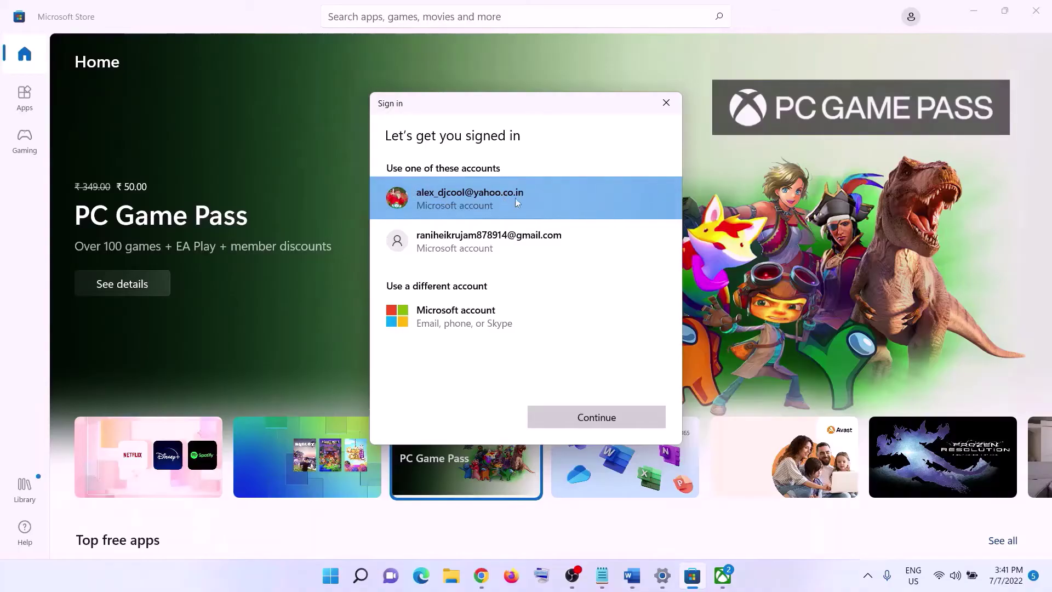
double_click(461, 193)
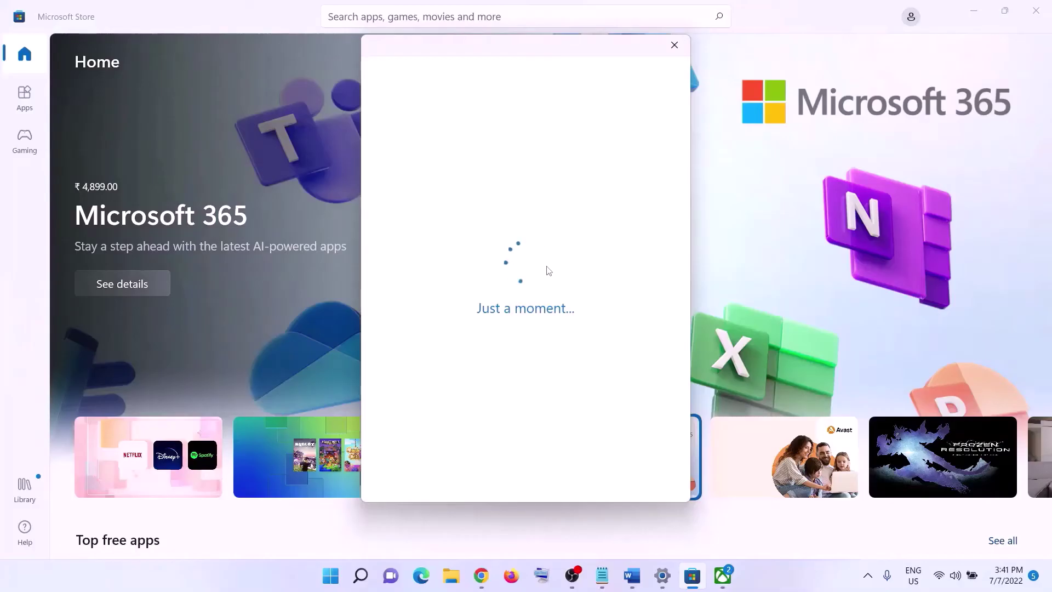
text(••)
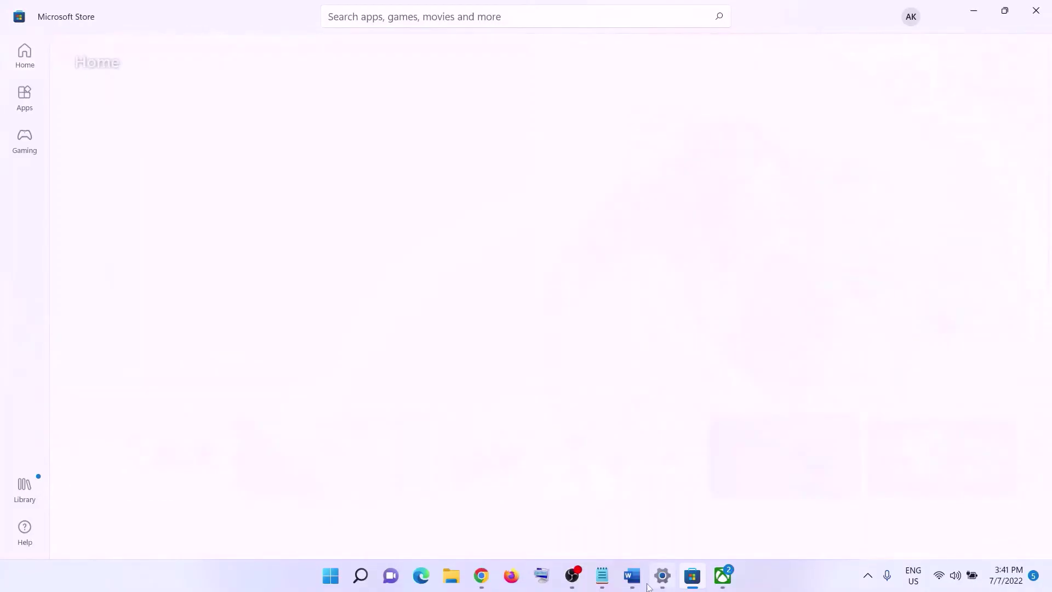
key(alt+Tab)
Step: Select Step 6's date, time and region text, then bring up the taskbar clock's shortcut menu
scroll(484, 397, down, 5)
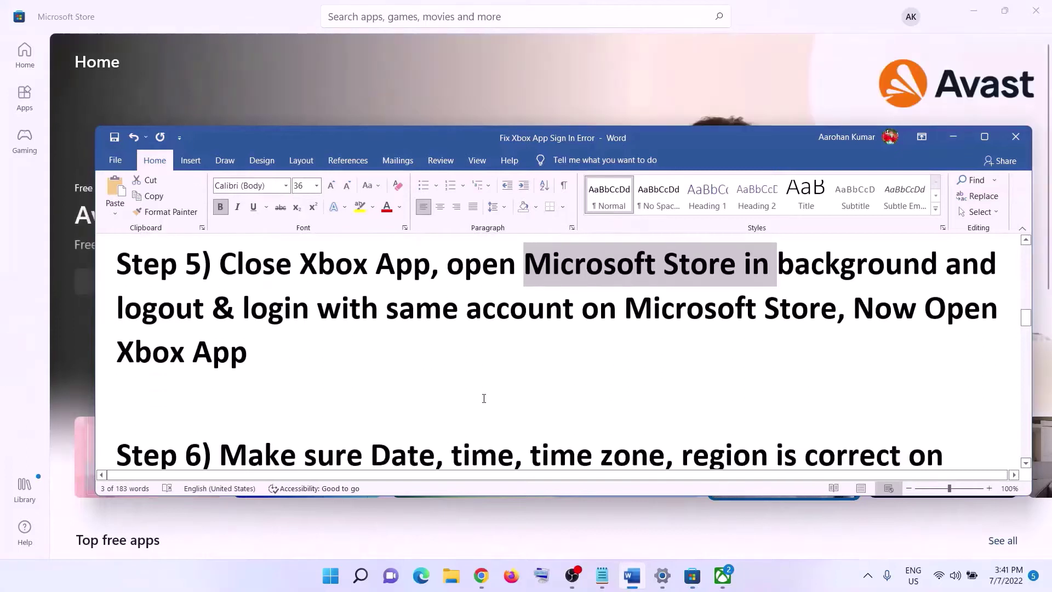
key(shift+Right)
key(shift+Right)
key(shift+Right)
key(shift+Right)
key(shift+Right)
key(shift+Right)
key(shift+Right)
key(shift+Right)
key(shift+Right)
key(shift+Right)
key(shift+Right)
key(shift+Right)
key(shift+Right)
key(shift+Right)
key(shift+Right)
key(shift+Right)
key(shift+Right)
key(shift+Right)
key(shift+Right)
key(shift+Right)
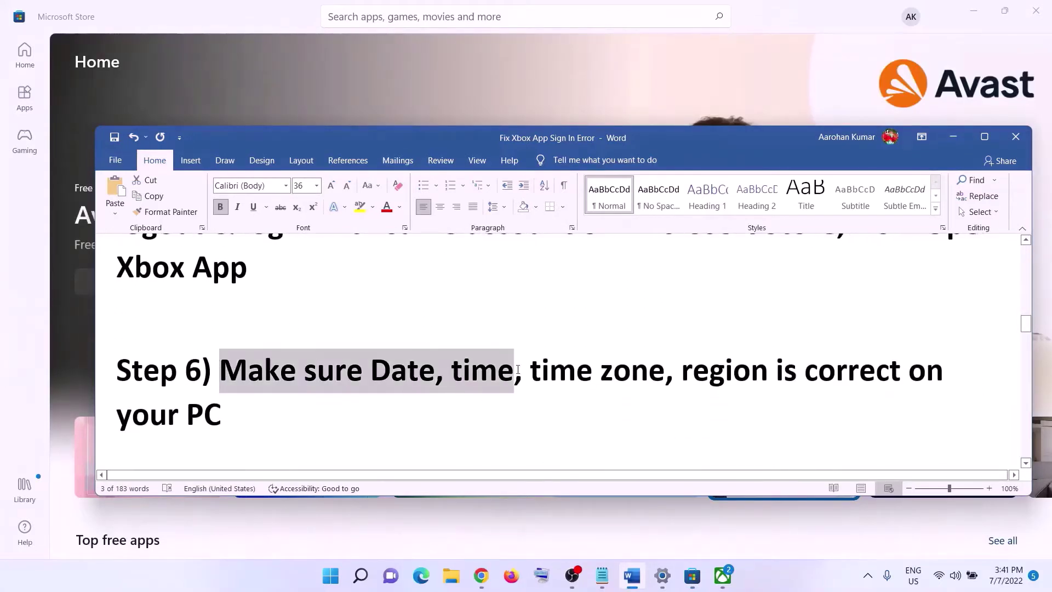
key(shift+Down)
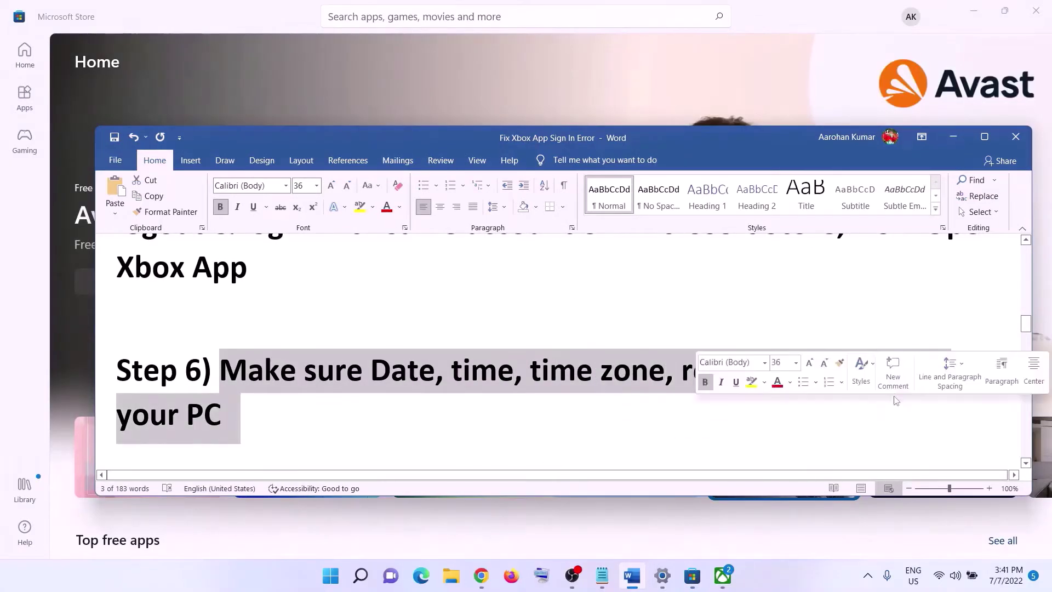
right_click(1006, 575)
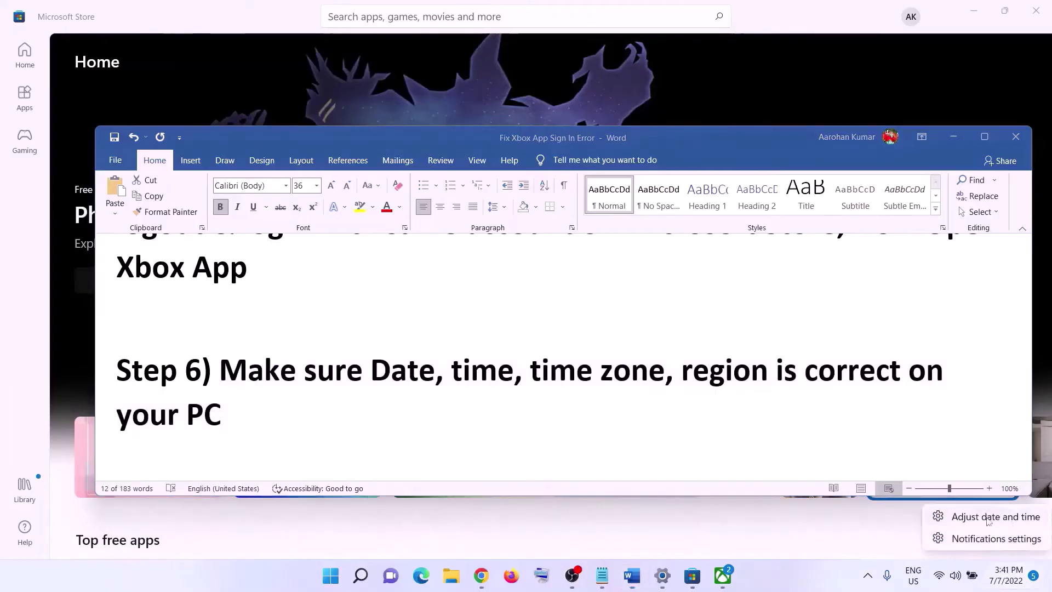
Step: Sync the clock with time.windows.com, confirm India as the country or region, and close Settings
click(966, 516)
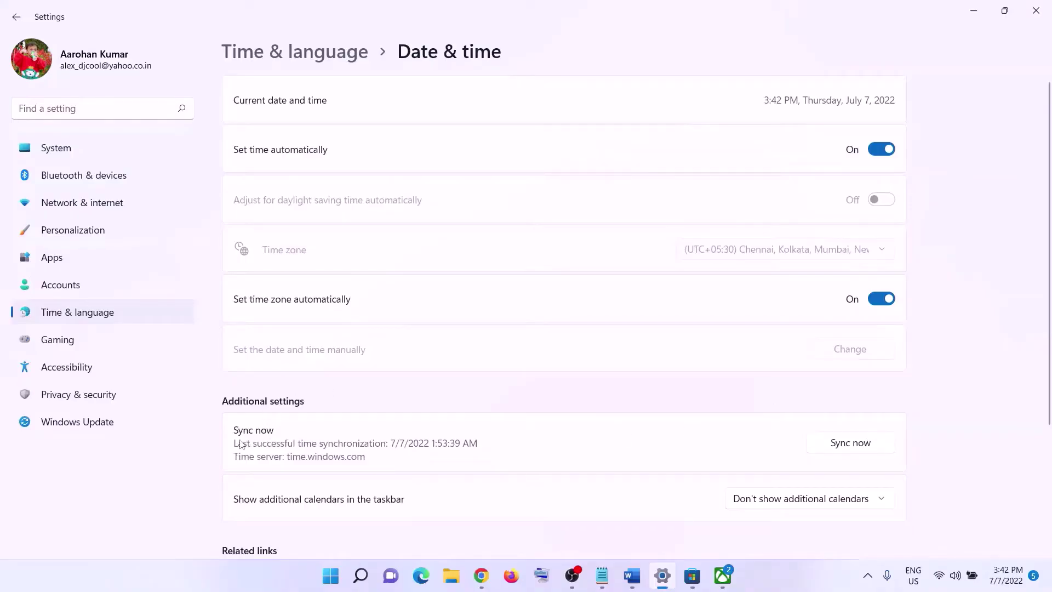
click(860, 452)
click(50, 312)
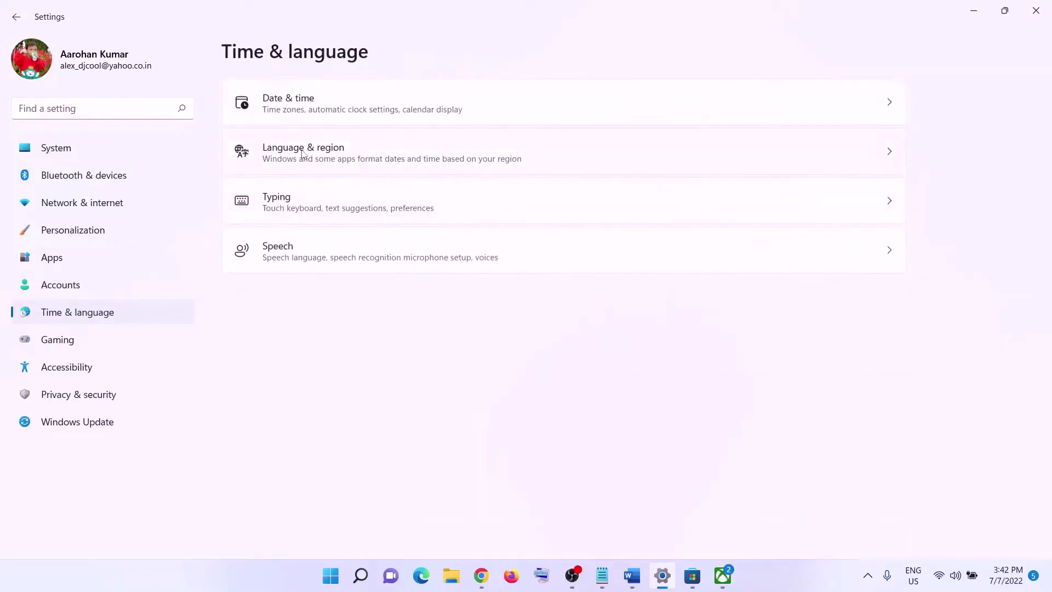
click(680, 158)
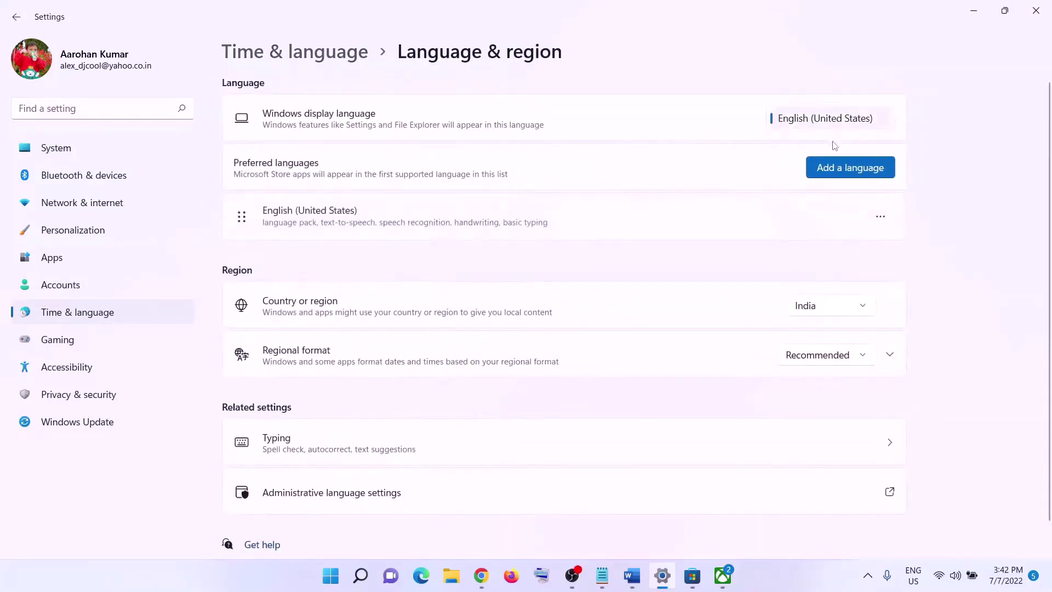
click(859, 304)
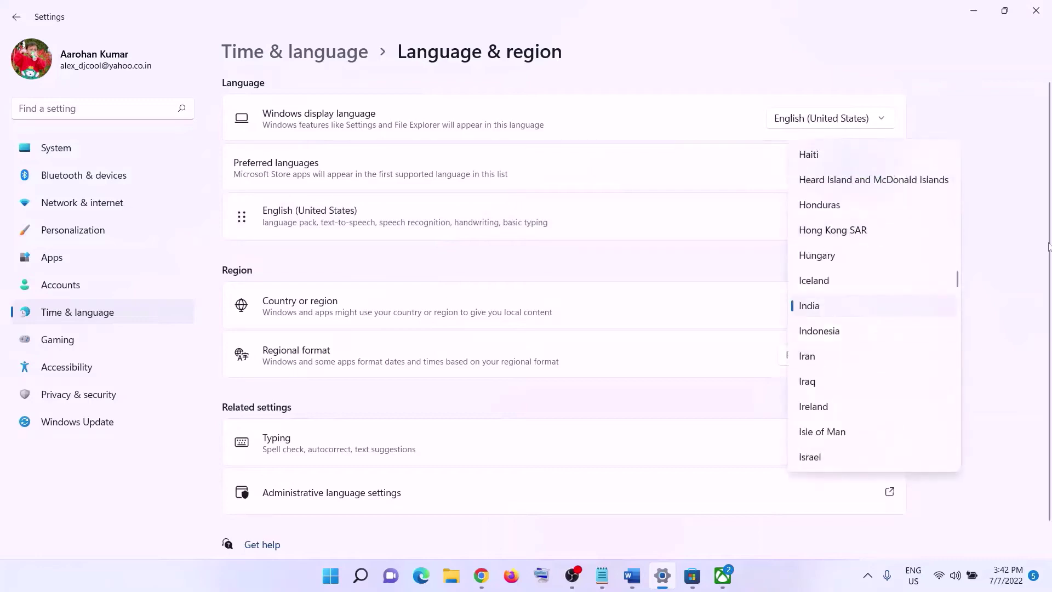
click(983, 247)
click(1035, 10)
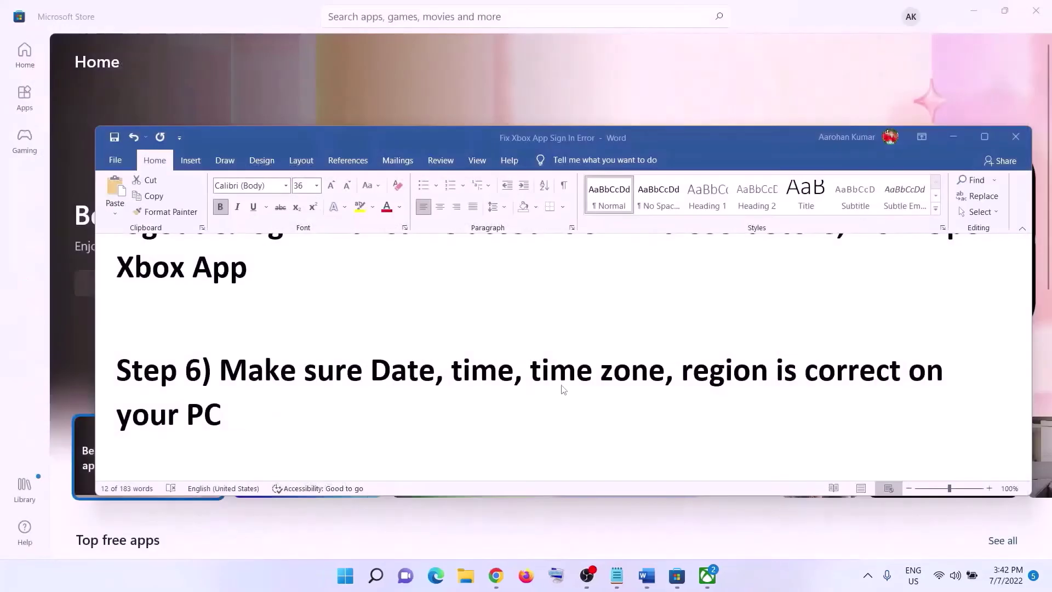
Step: Copy the Xbox Identity Provider link from the guide's Step 7 and bring Chrome forward
scroll(477, 386, down, 5)
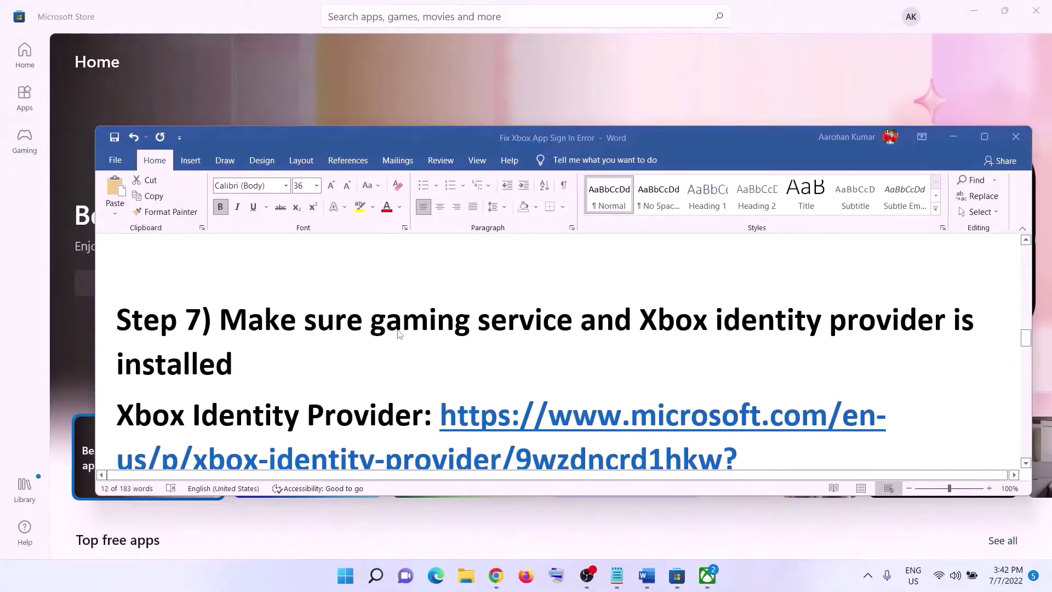
drag(581, 320, 377, 376)
drag(314, 380, 314, 379)
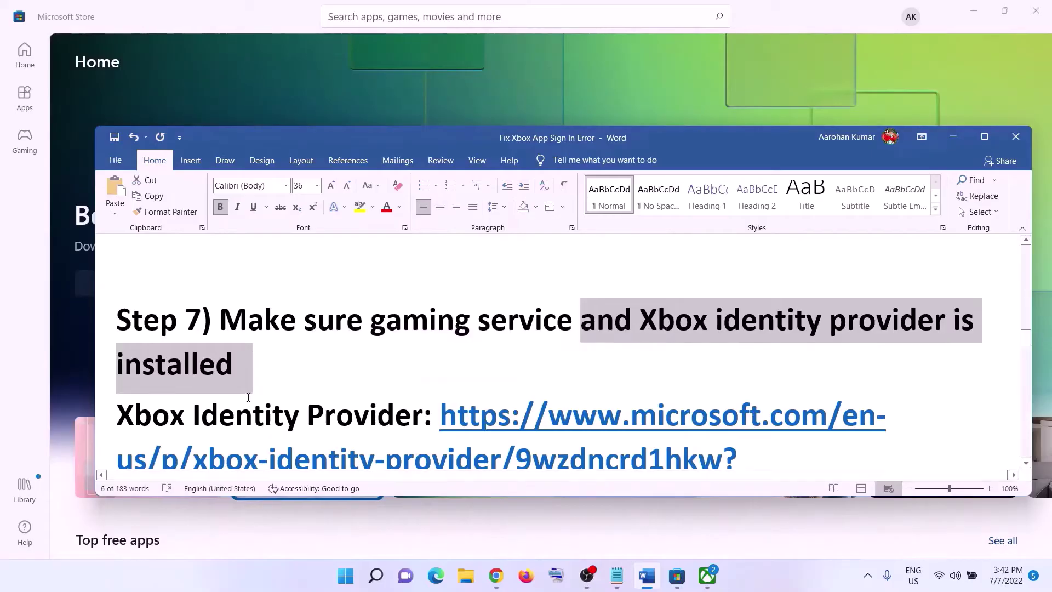
click(253, 414)
scroll(447, 365, down, 2)
scroll(630, 416, down, 1)
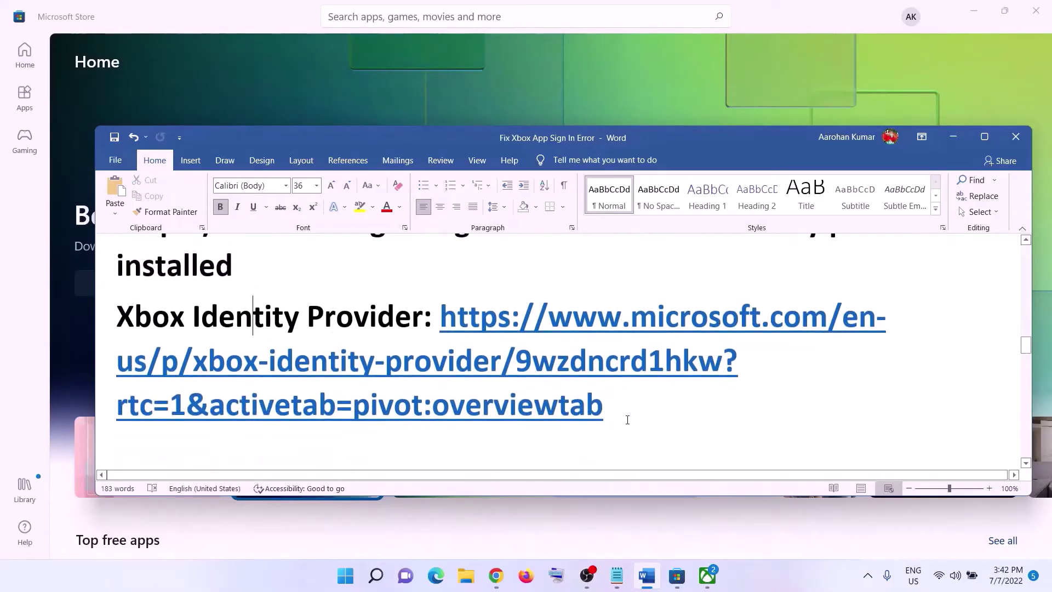
drag(630, 414, 441, 320)
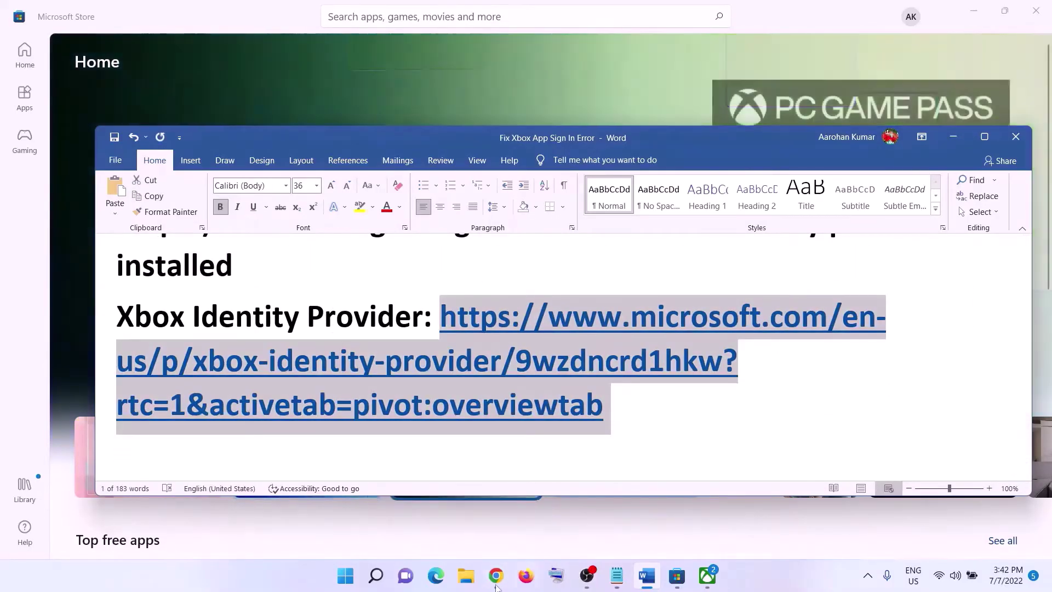
click(496, 584)
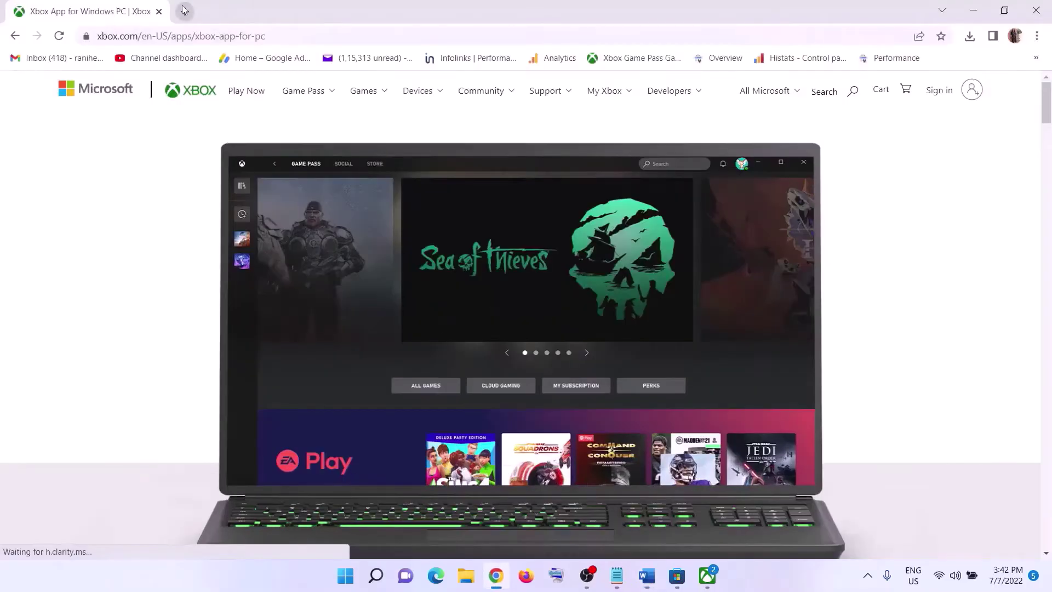
Step: Load the Xbox Identity Provider link in a new Chrome tab and hand it to Microsoft Store
click(184, 10)
key(ctrl+v)
key(Return)
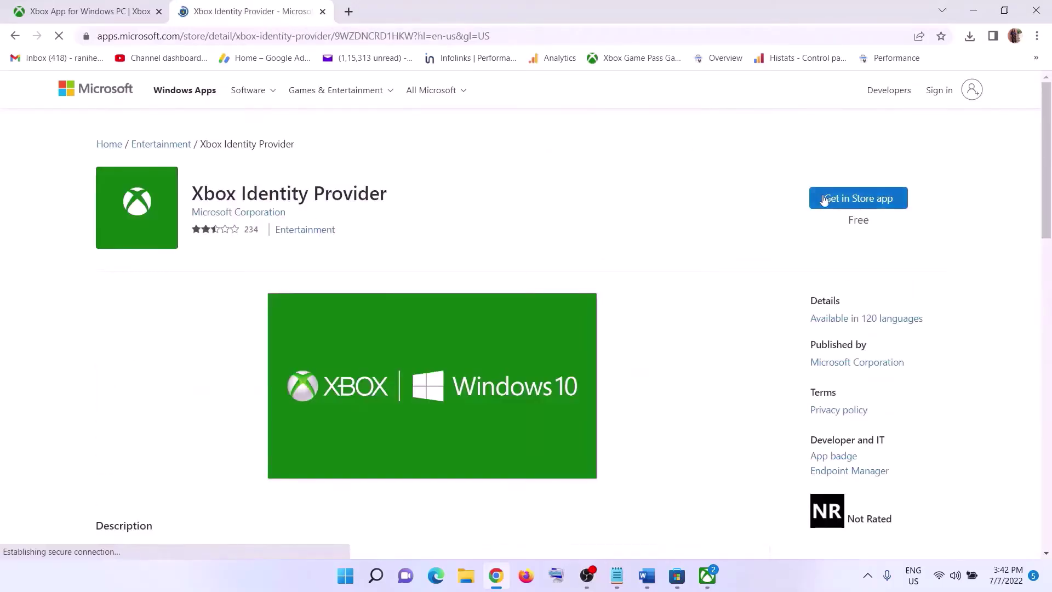
click(844, 206)
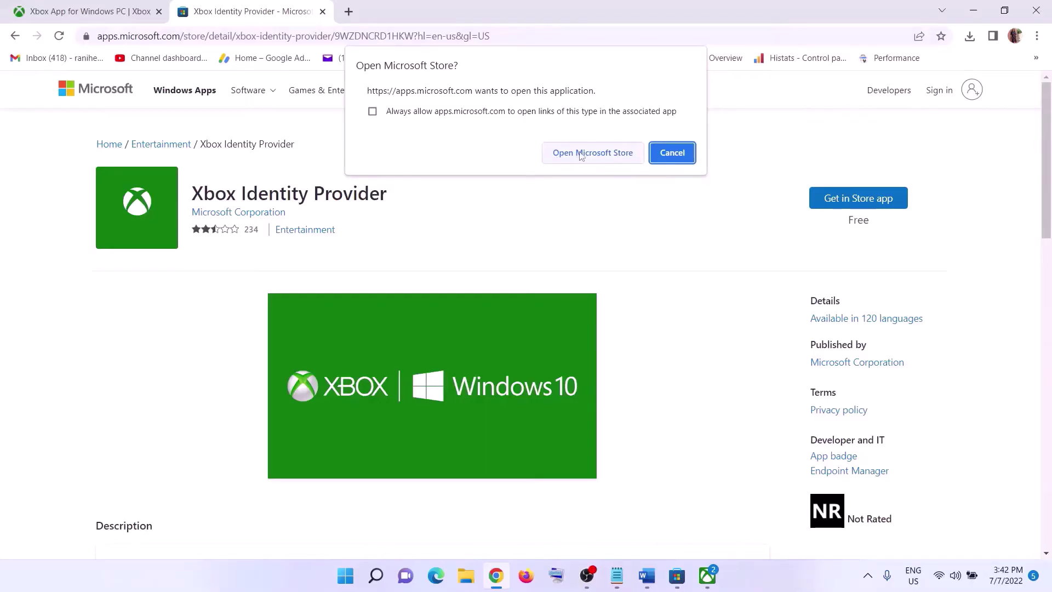
click(580, 154)
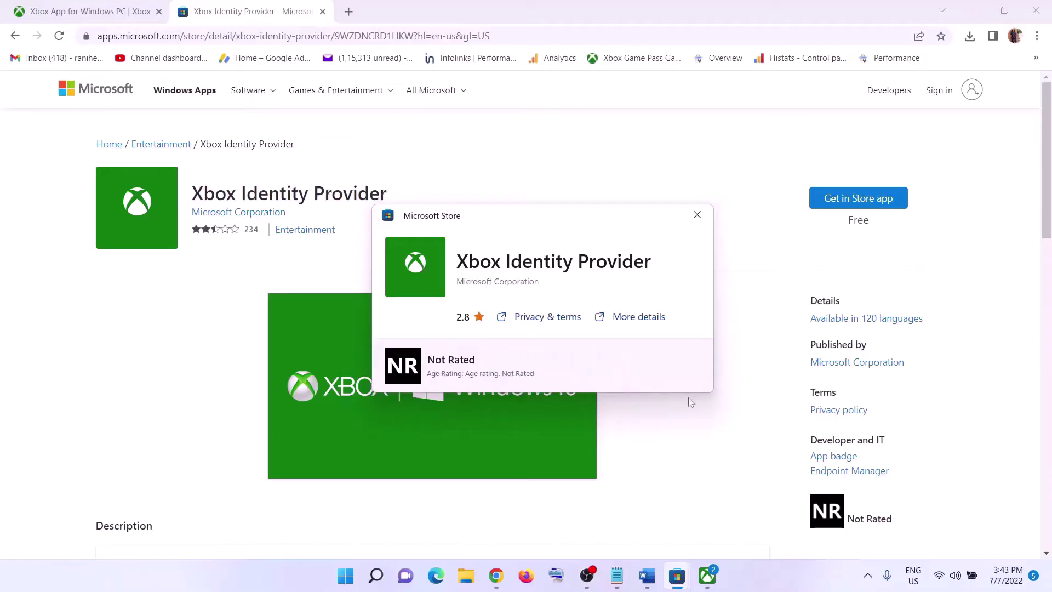
click(697, 214)
click(646, 575)
scroll(351, 344, down, 3)
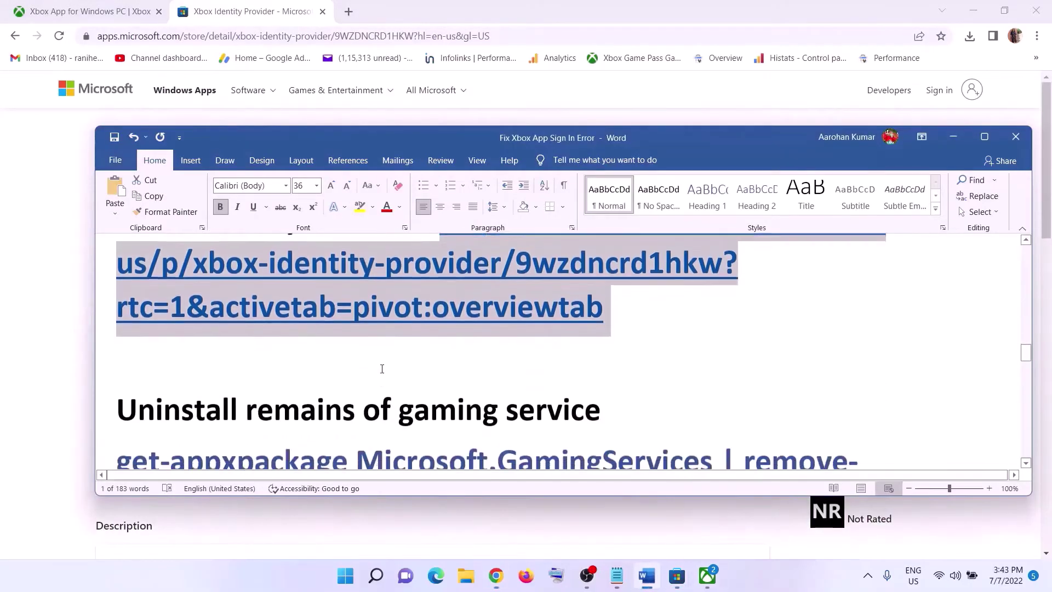
Step: Copy the get-appxpackage Gaming Services uninstall command from the guide
triple_click(355, 309)
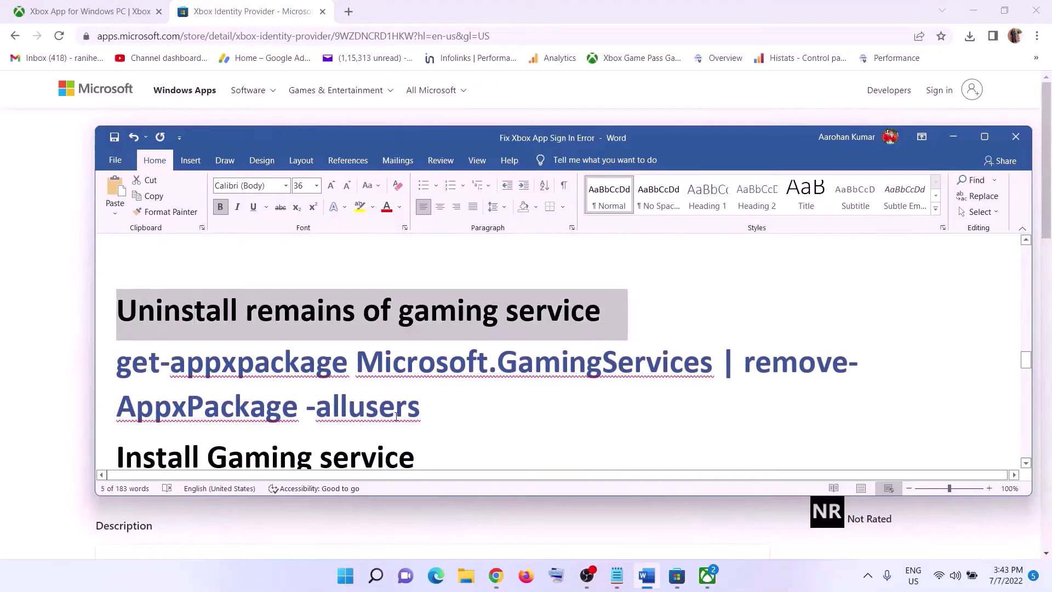
scroll(355, 309, down, 2)
drag(450, 345, 162, 307)
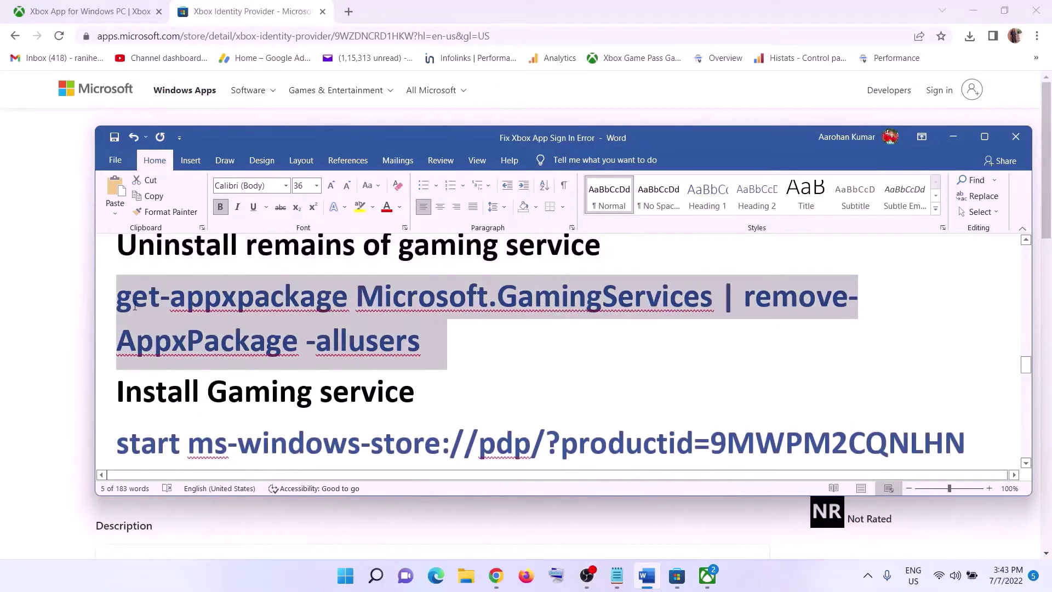
right_click(162, 307)
click(212, 333)
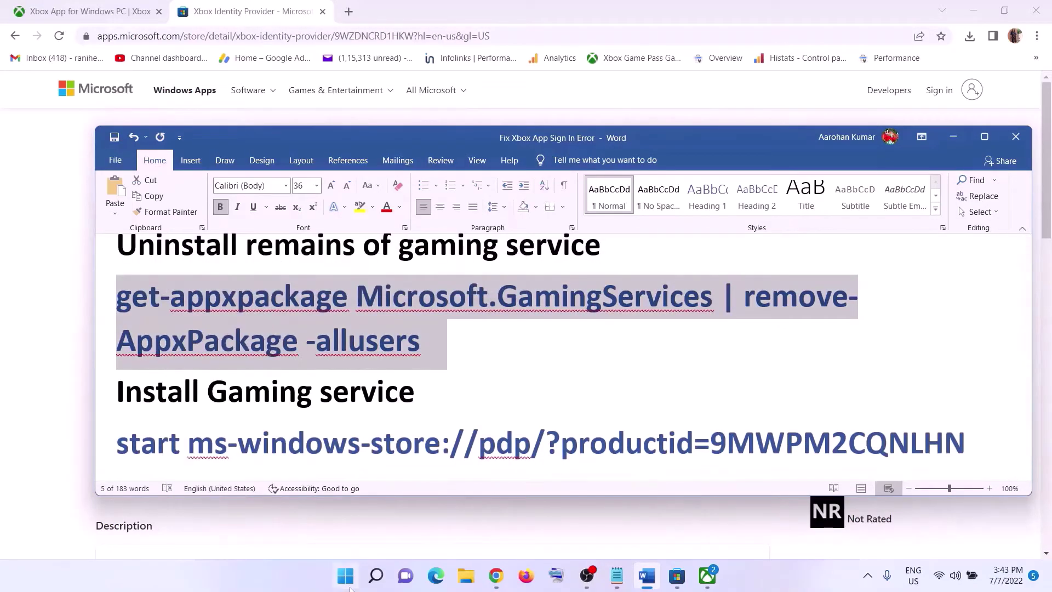
Step: Run the uninstall command in an administrator PowerShell, removing Microsoft.GamingServices for all users
click(348, 579)
text(powershell)
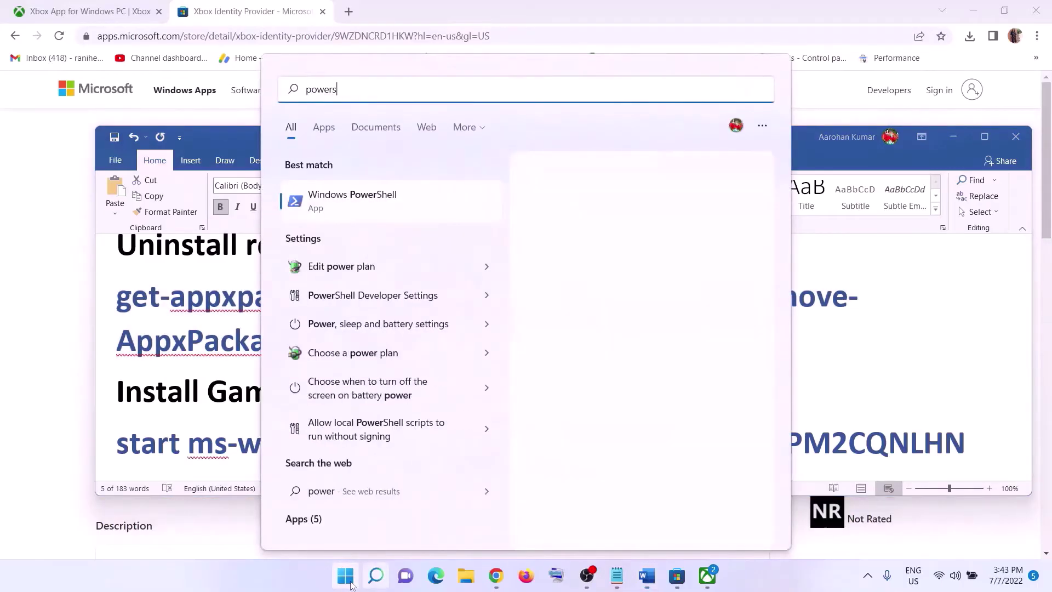
right_click(345, 183)
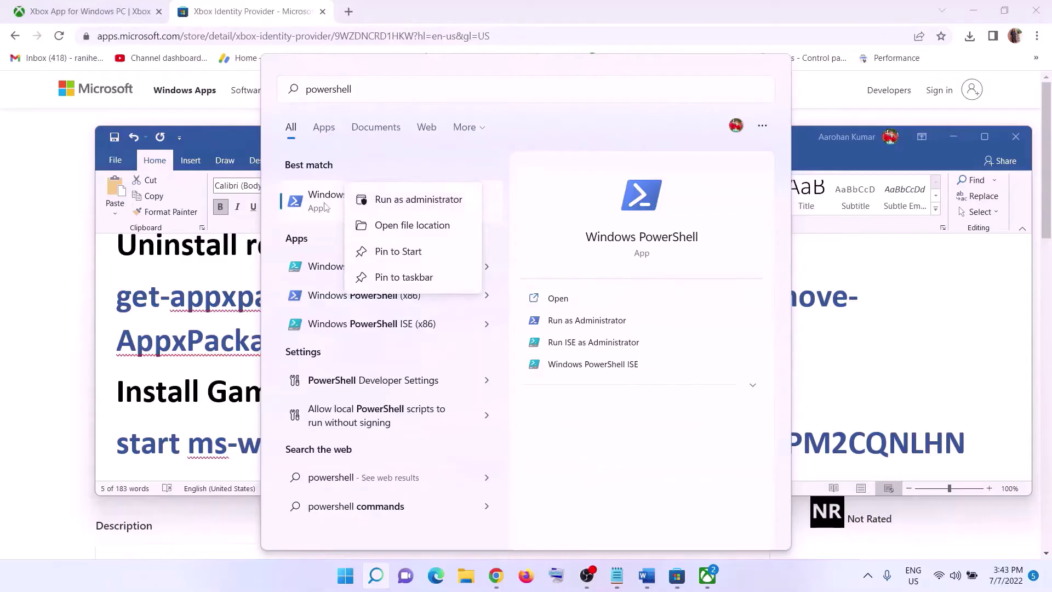
right_click(427, 213)
click(407, 219)
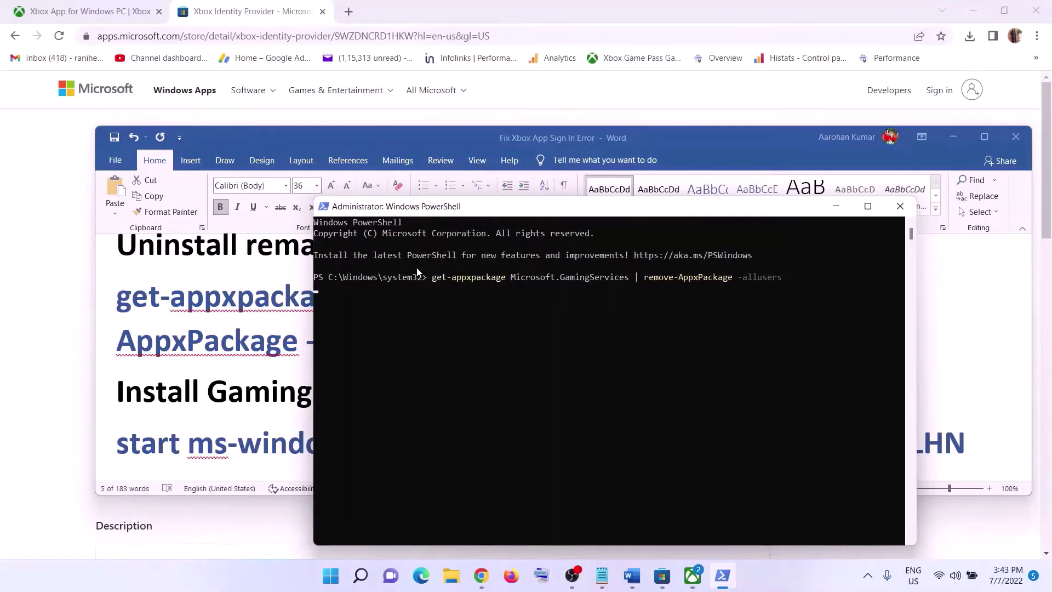
key(Return)
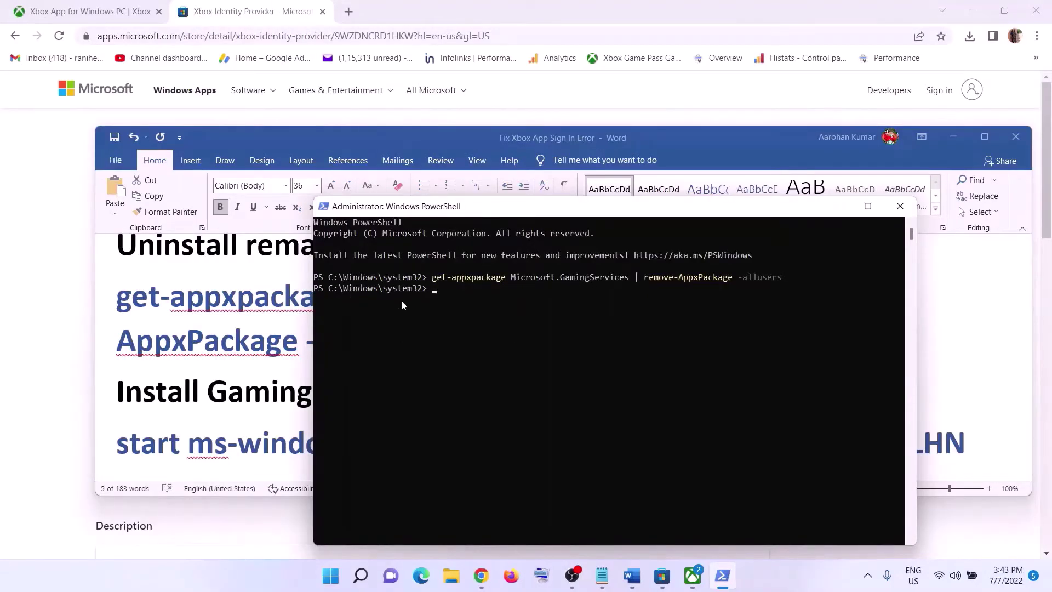
Step: Copy the Gaming Services install command from the Word guide
click(301, 335)
scroll(301, 335, down, 3)
drag(967, 345, 128, 350)
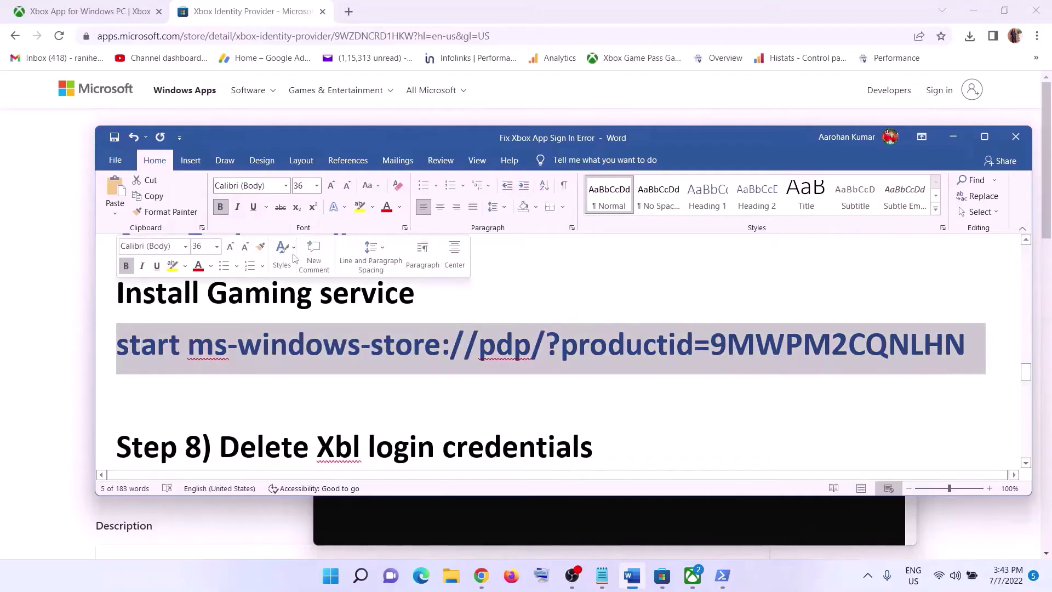
key(ctrl+c)
key(alt+Tab)
Step: Paste the start ms-windows-store command into PowerShell, then find Step 8 'Delete Xbl login credentials' in the guide
right_click(506, 231)
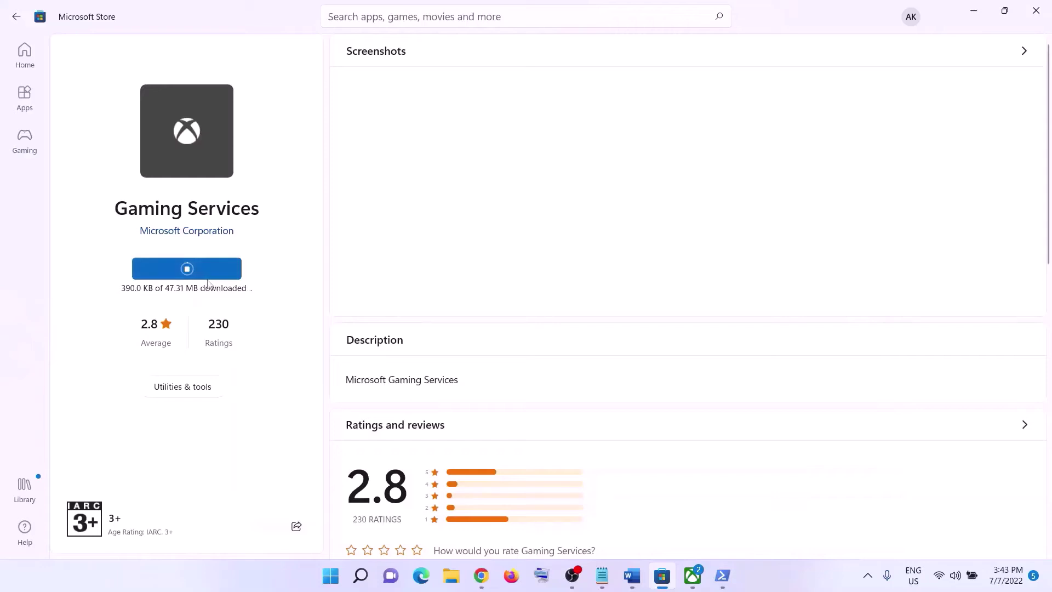
click(632, 575)
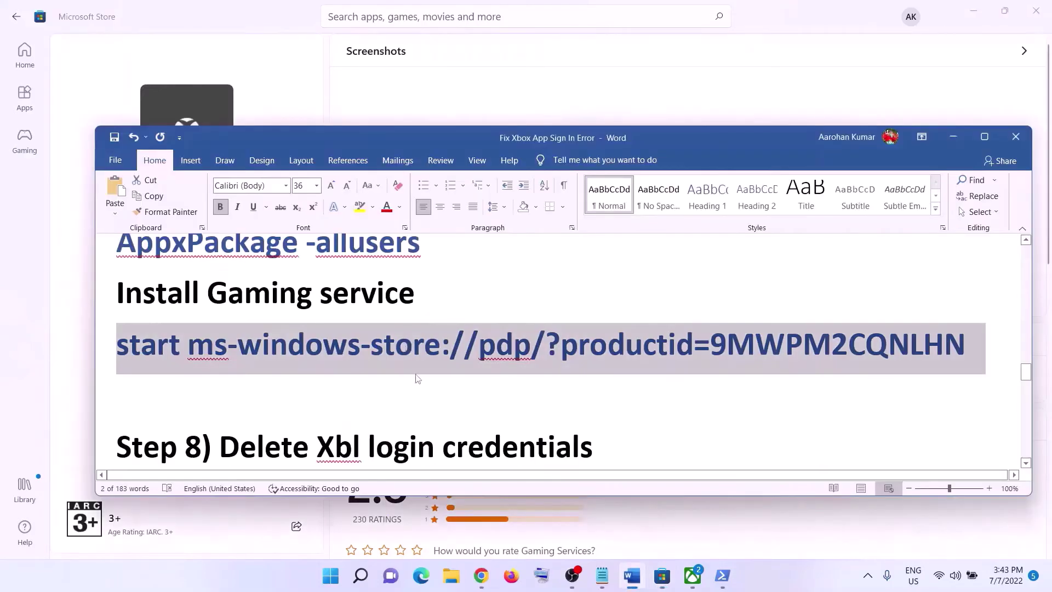
scroll(417, 379, down, 3)
drag(316, 307, 575, 298)
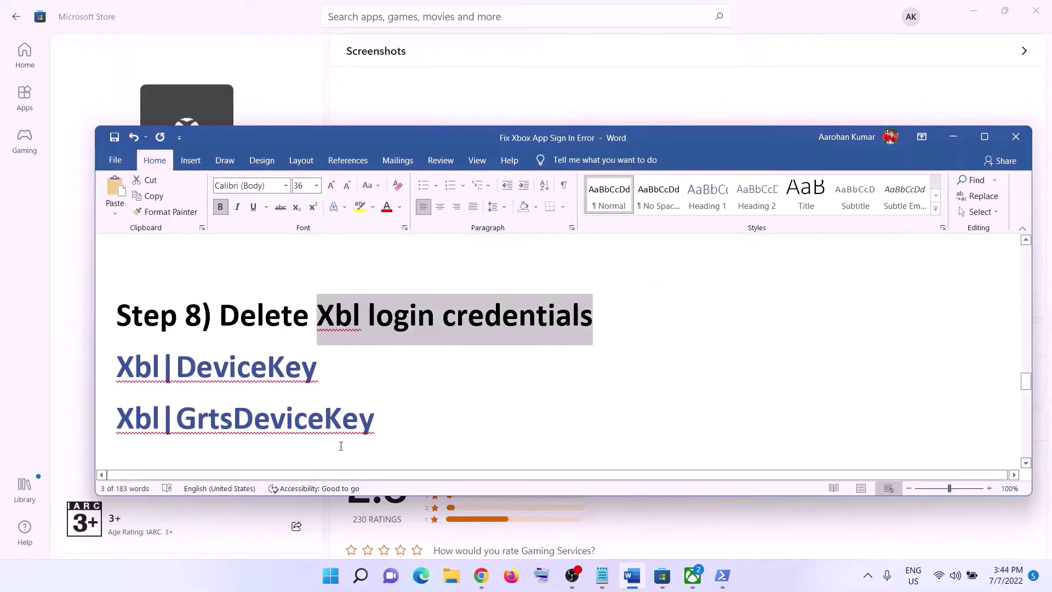
Step: Open Credential Manager from Start search, maximized, showing the saved Windows Credentials
click(332, 581)
text(creden)
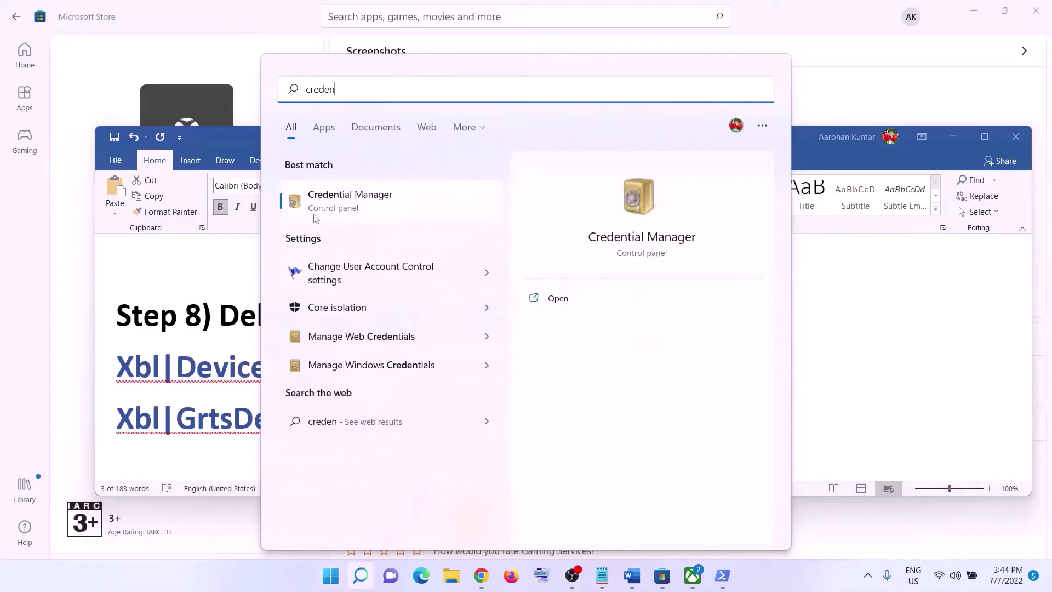
click(345, 208)
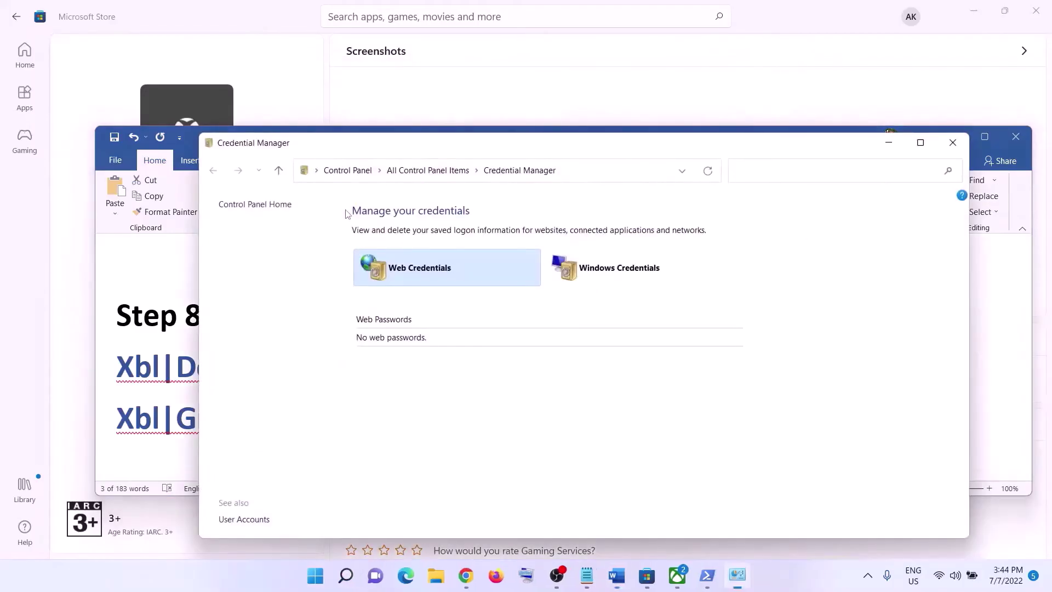
click(920, 142)
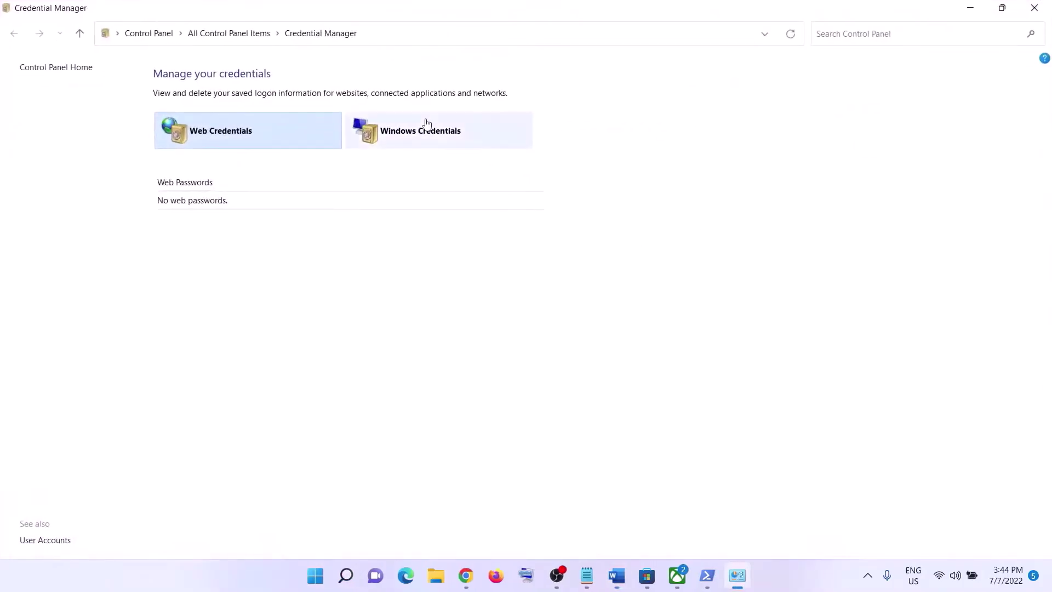
click(420, 133)
scroll(414, 308, down, 3)
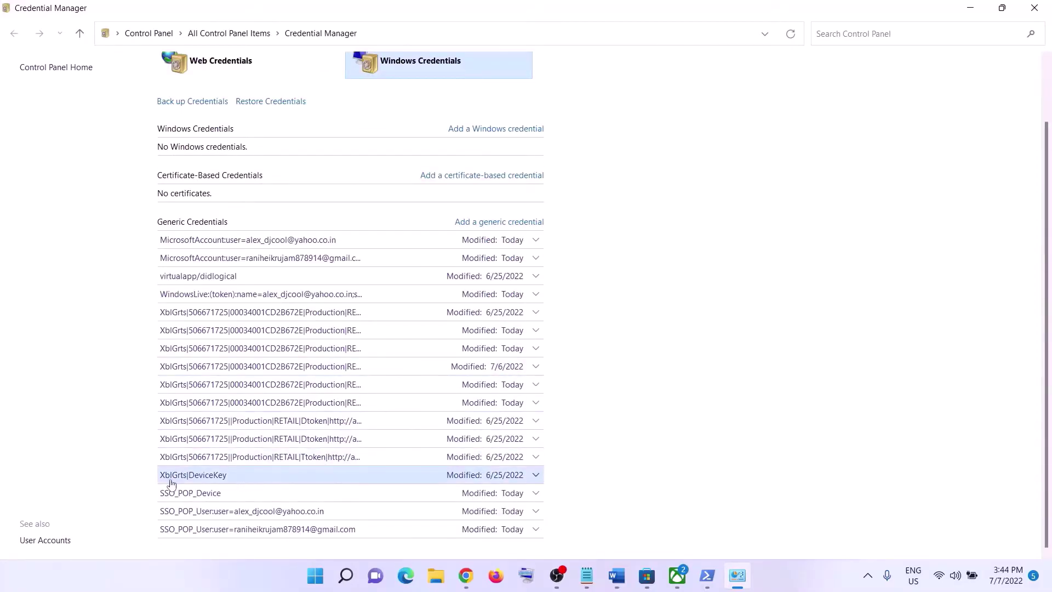
Step: Compare the guide's Xbl|DeviceKey and Xbl|GrtsDeviceKey lines against the saved credentials
key(alt+Tab)
triple_click(289, 359)
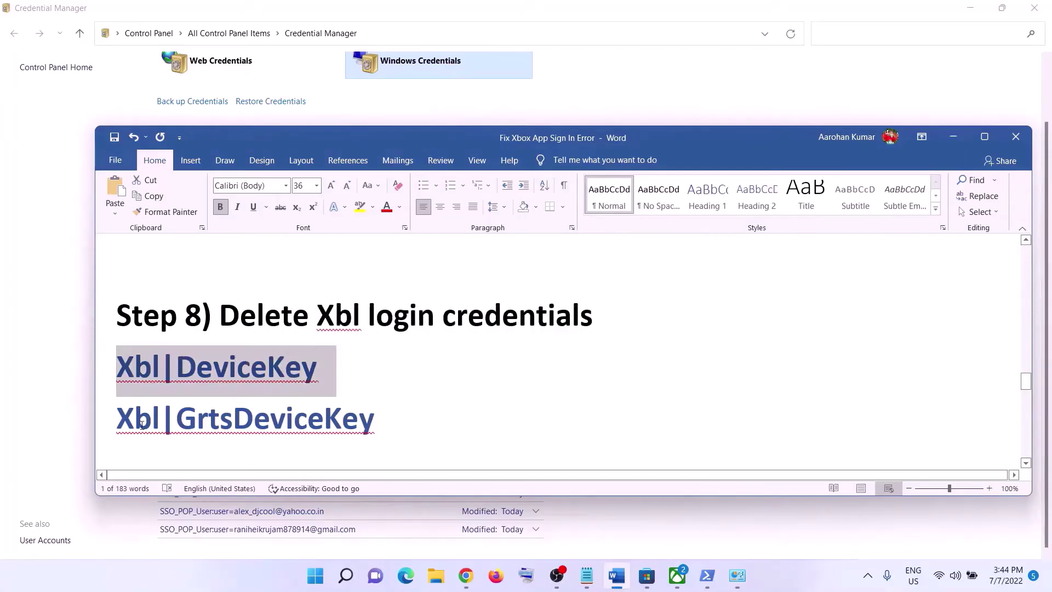
drag(114, 419, 219, 417)
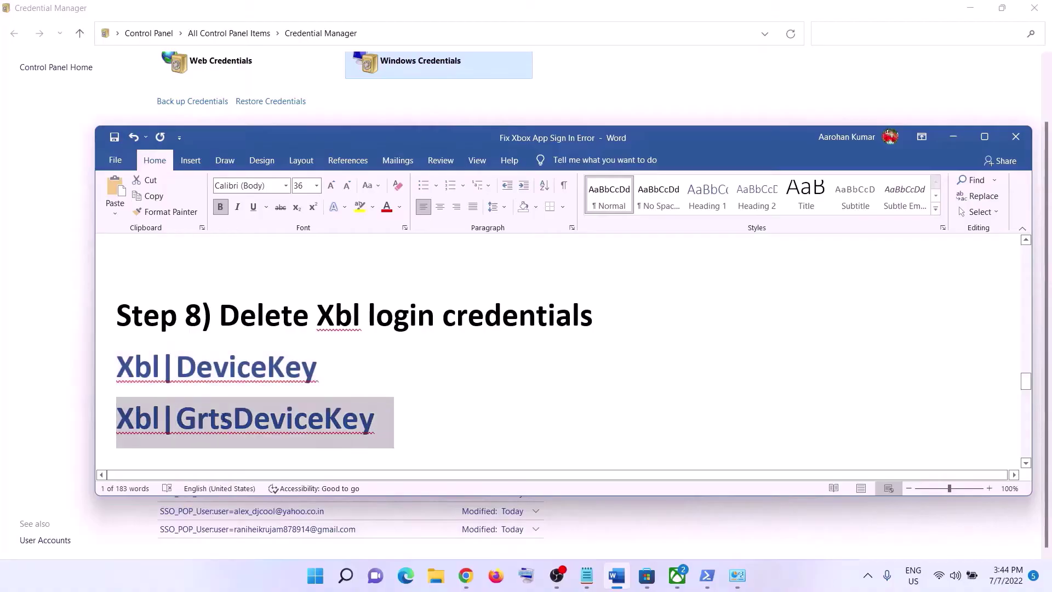
drag(115, 365, 375, 419)
key(alt+Tab)
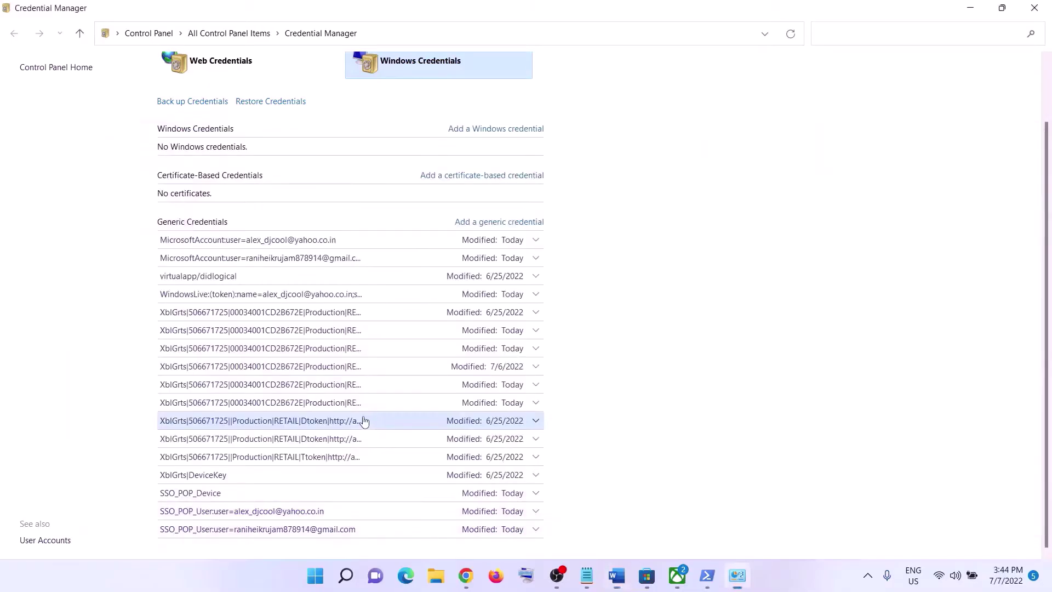
key(alt+Tab)
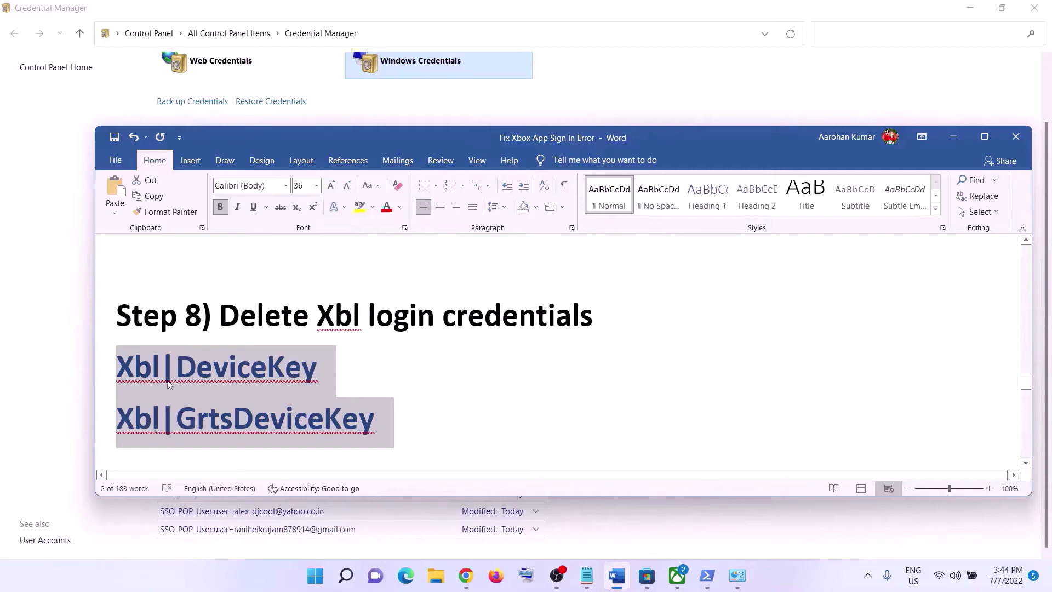
key(alt+Tab)
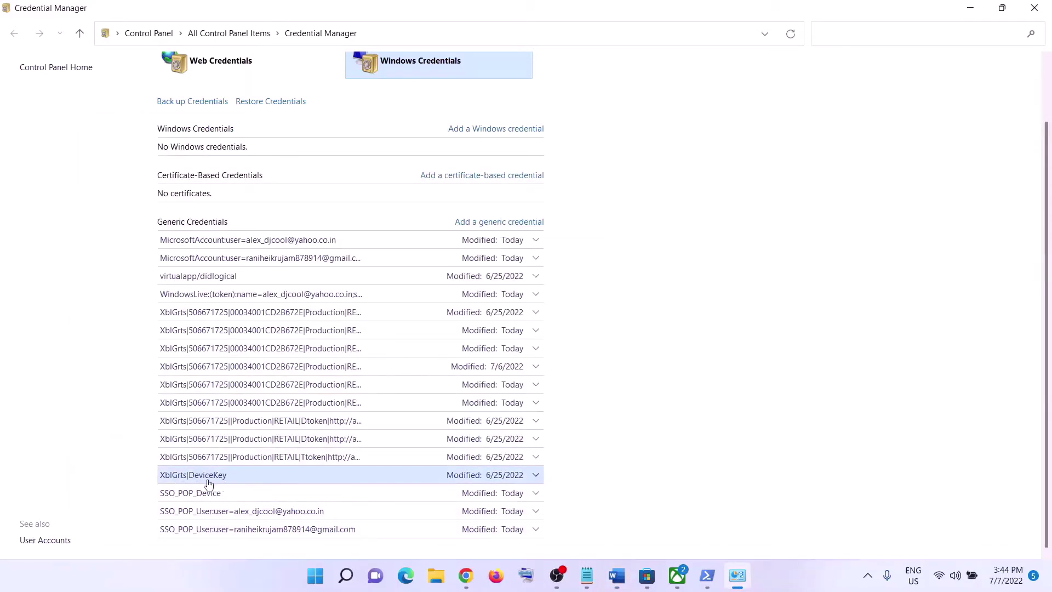
key(alt+Tab)
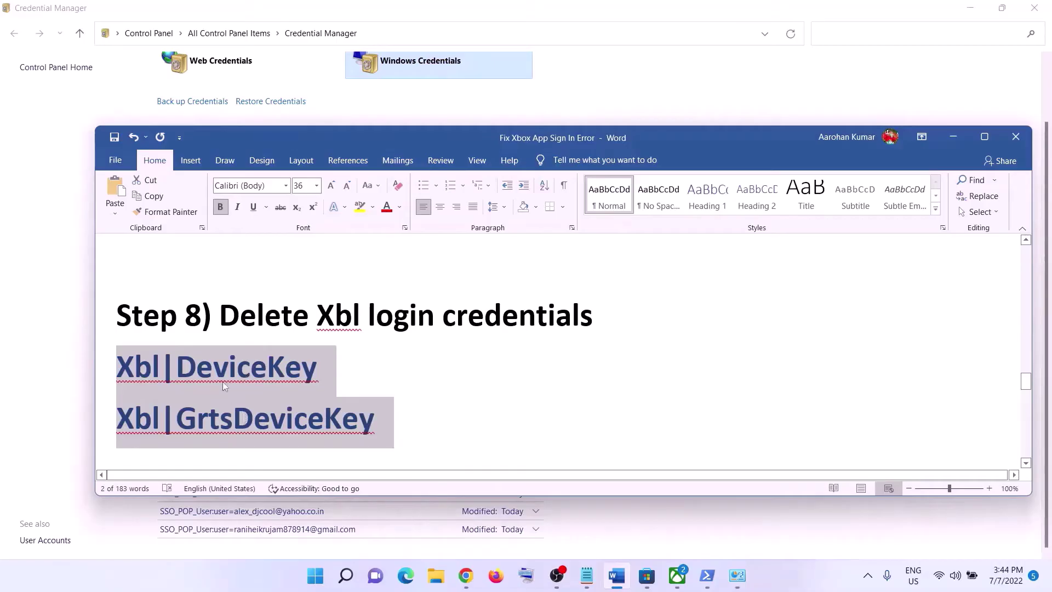
key(alt+Tab)
Step: Remove the XblGrts|DeviceKey generic credential and close Credential Manager
click(208, 472)
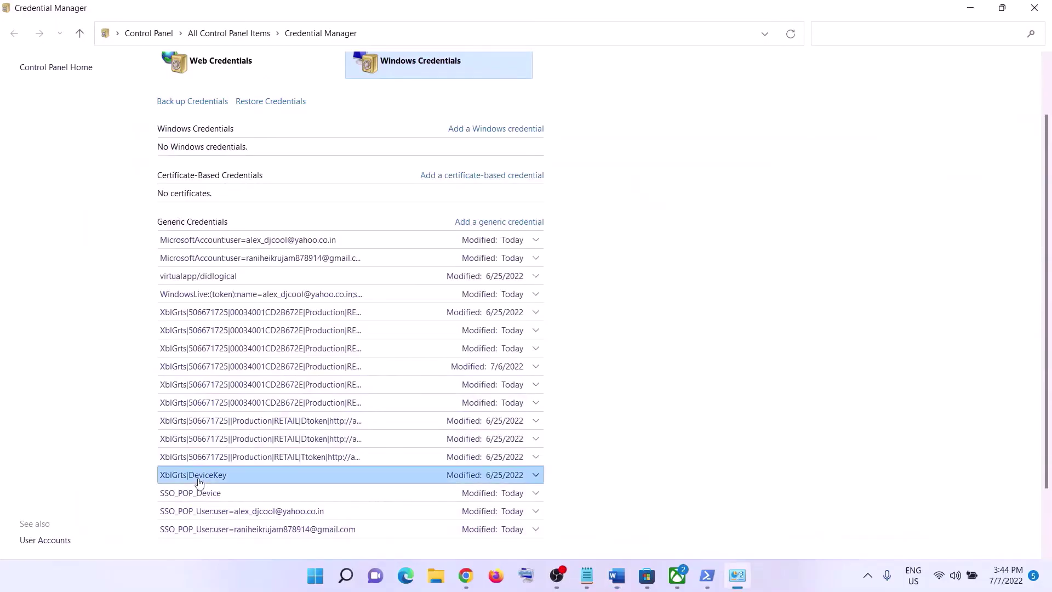
click(212, 498)
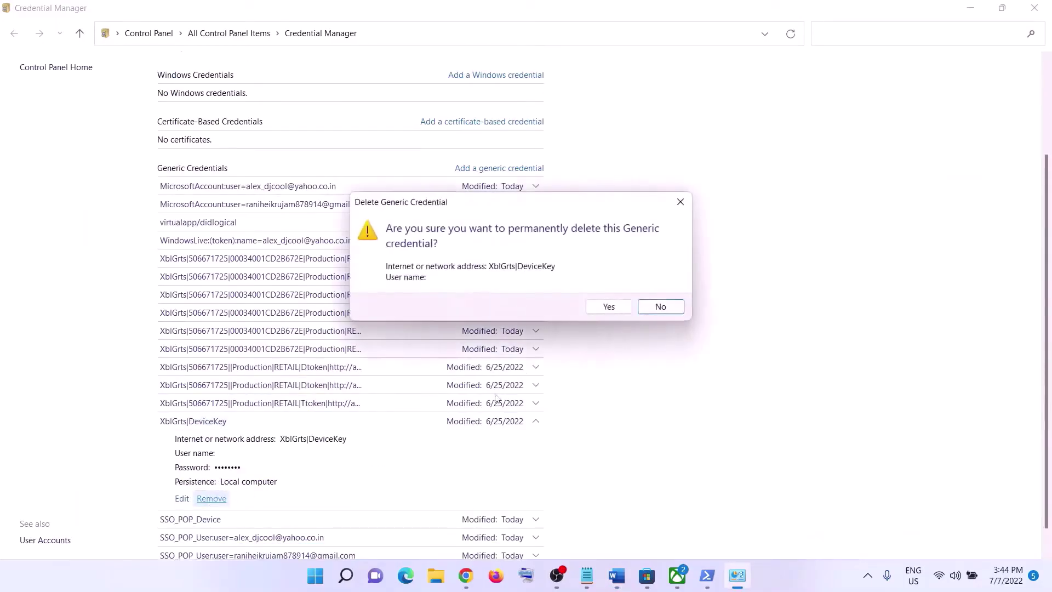
click(607, 306)
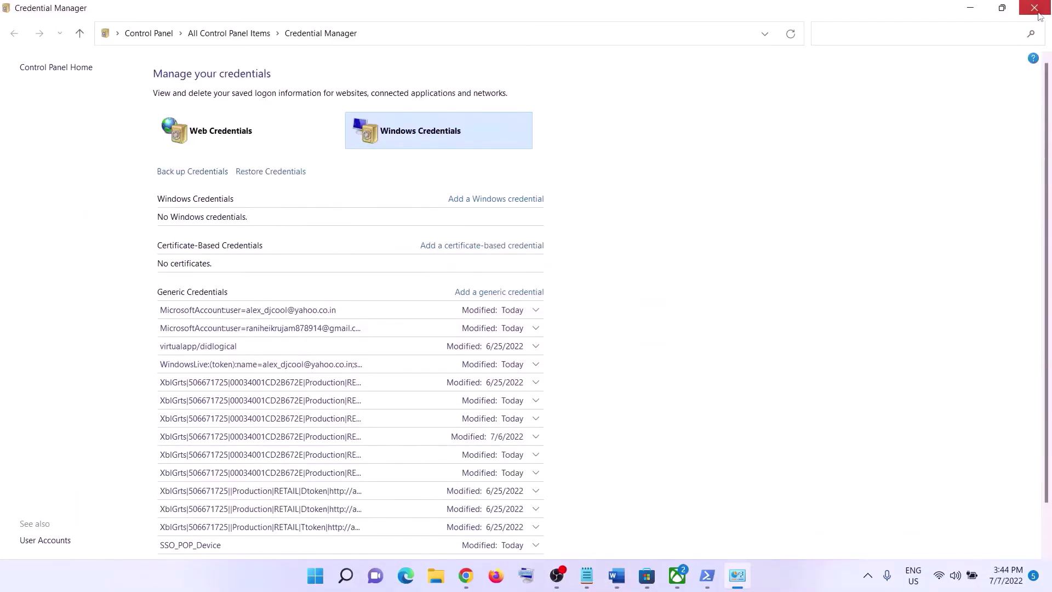
click(1034, 8)
key(super)
Step: Highlight the 'Uninstall Xbox App' instruction in the guide's Step 9
click(695, 528)
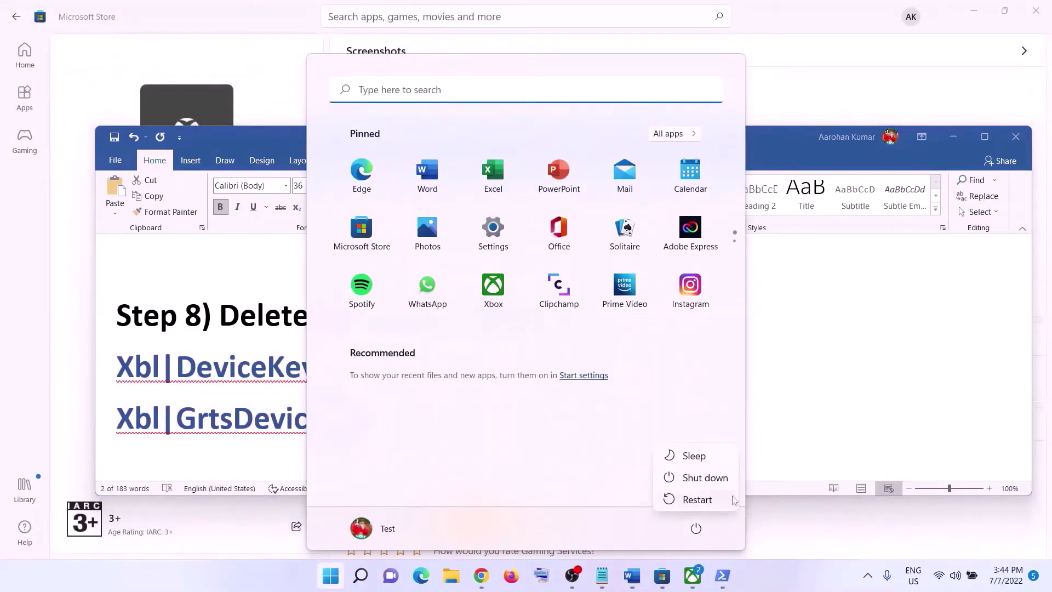
click(424, 213)
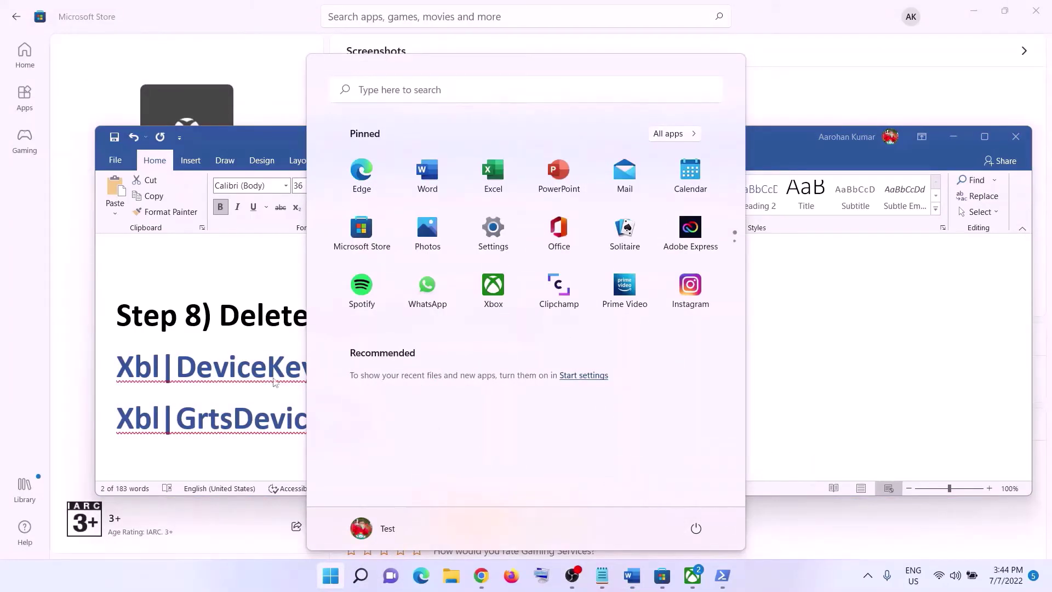
click(237, 372)
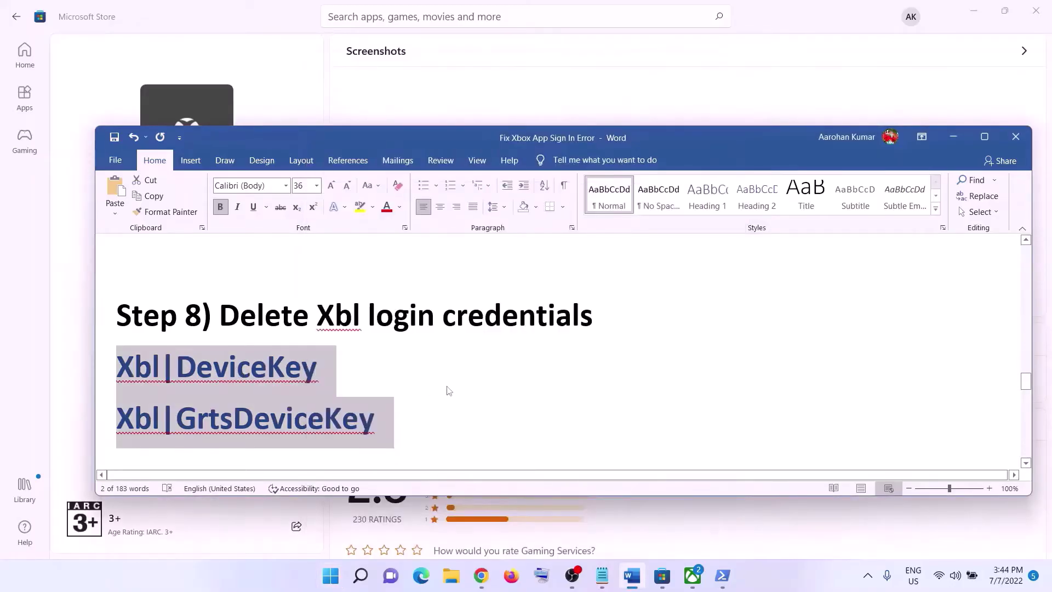
scroll(448, 390, down, 5)
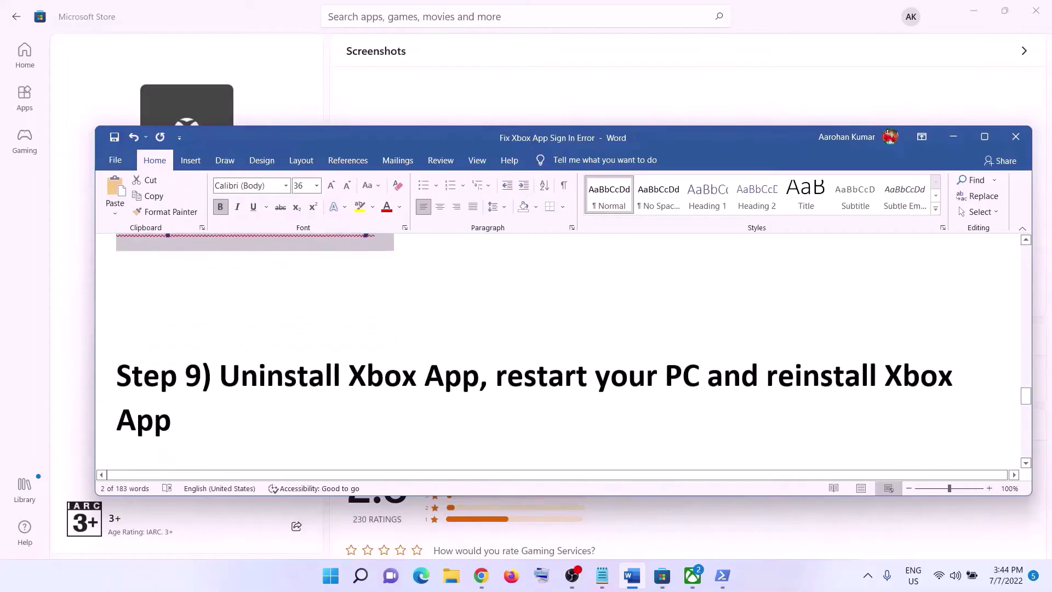
drag(220, 343, 482, 345)
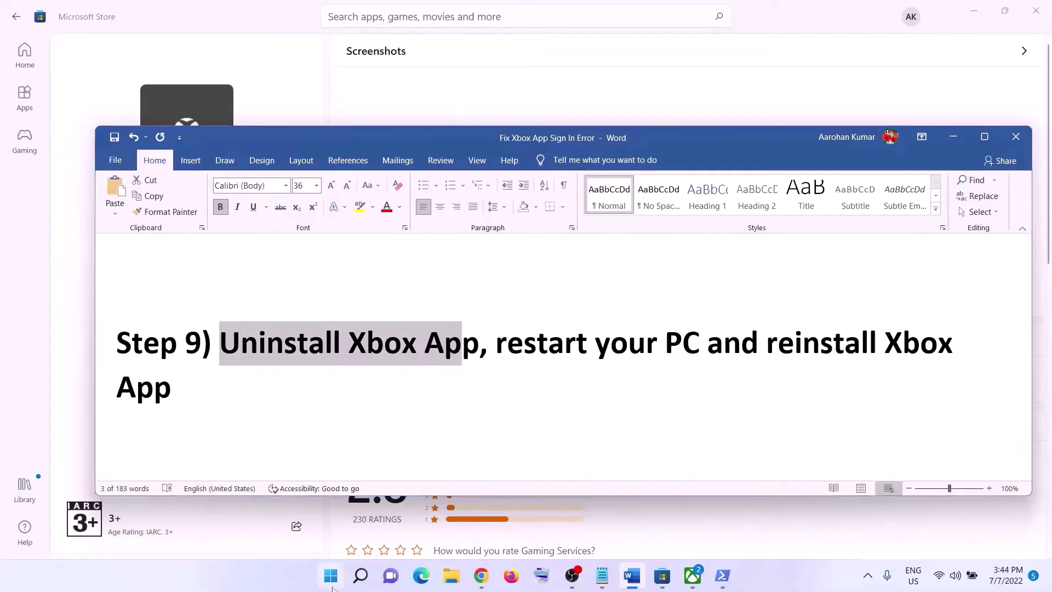
Step: Uninstall the Xbox app via its Start search result and confirm the removal
click(332, 585)
text(xbox)
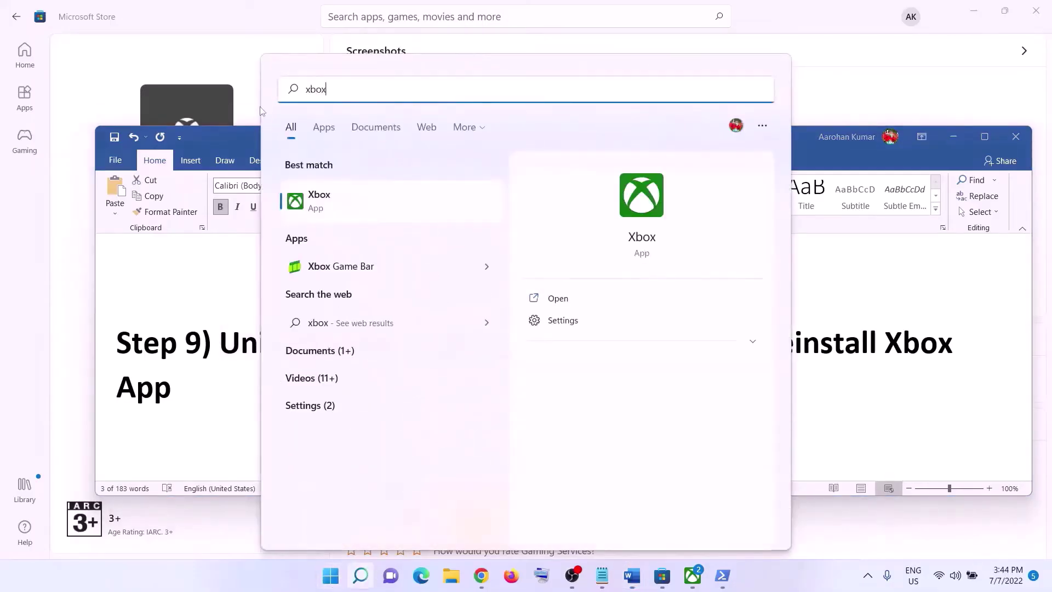
right_click(346, 214)
click(412, 357)
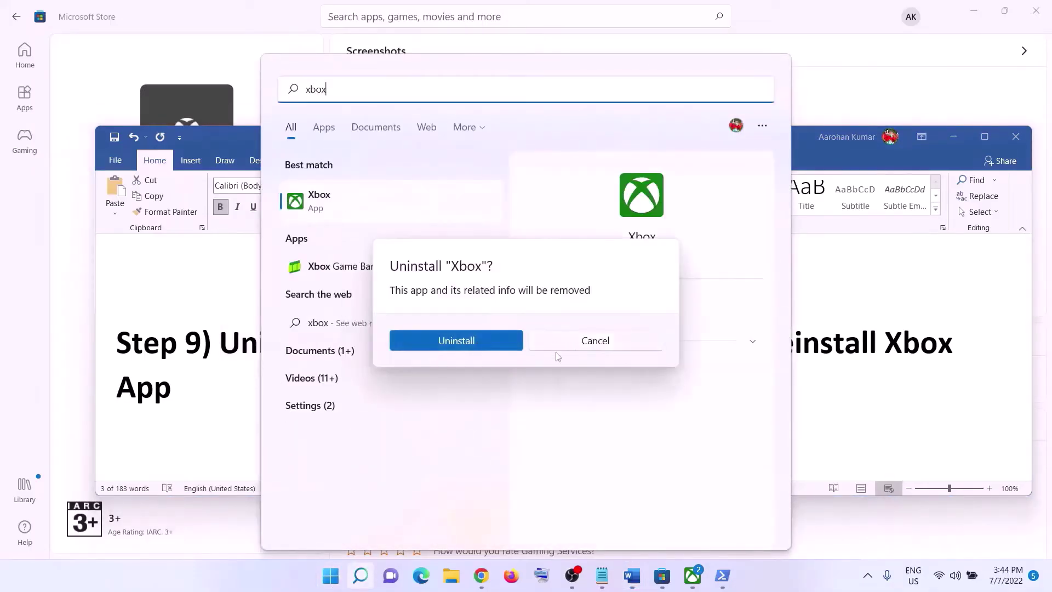
click(506, 347)
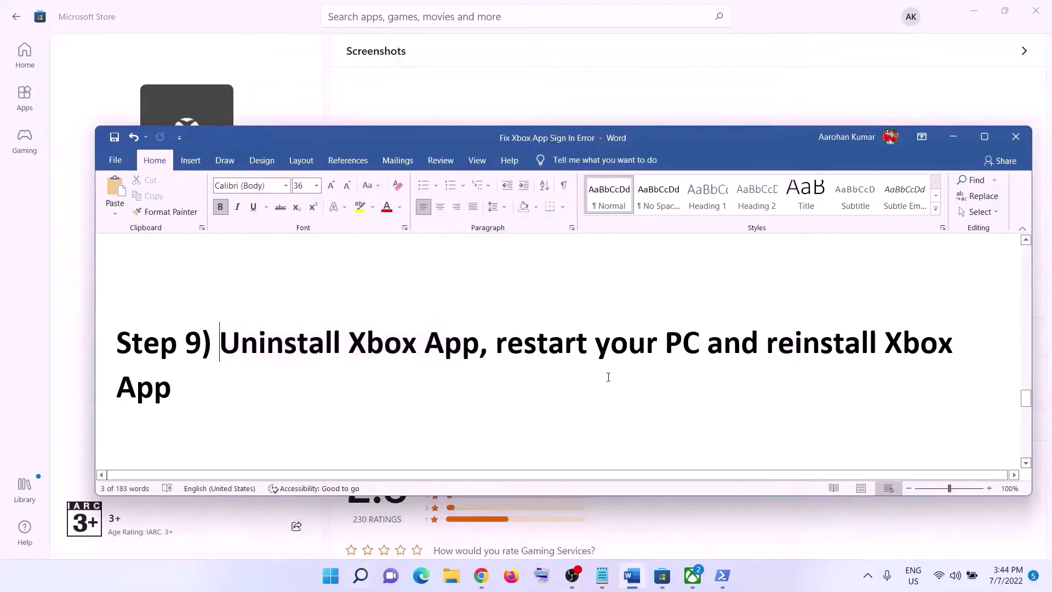
Step: Highlight Step 9's restart-and-reinstall text, checking the power options without restarting
drag(495, 344, 175, 389)
click(360, 575)
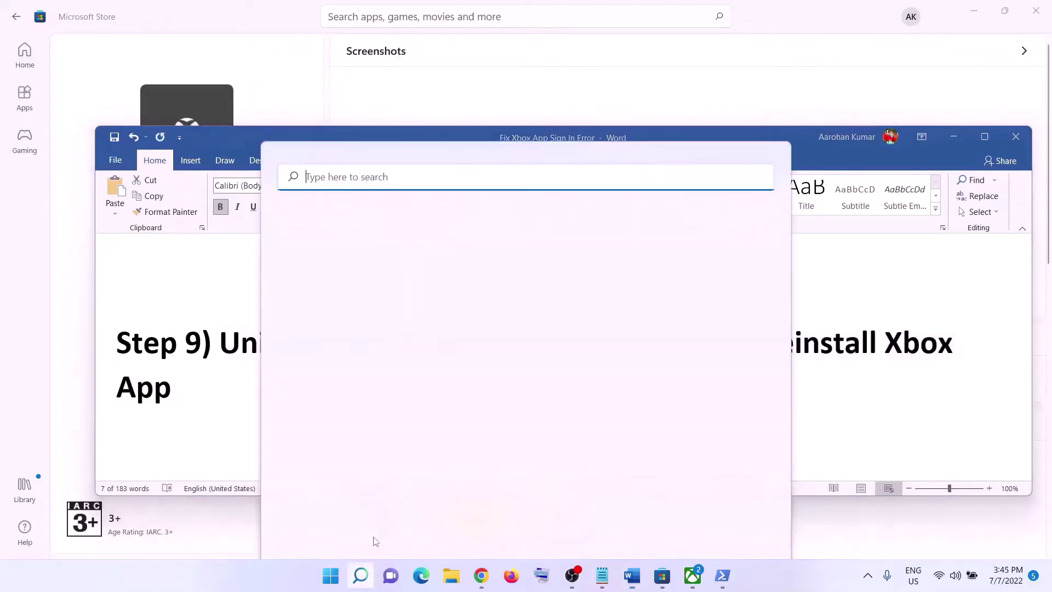
click(332, 576)
click(696, 528)
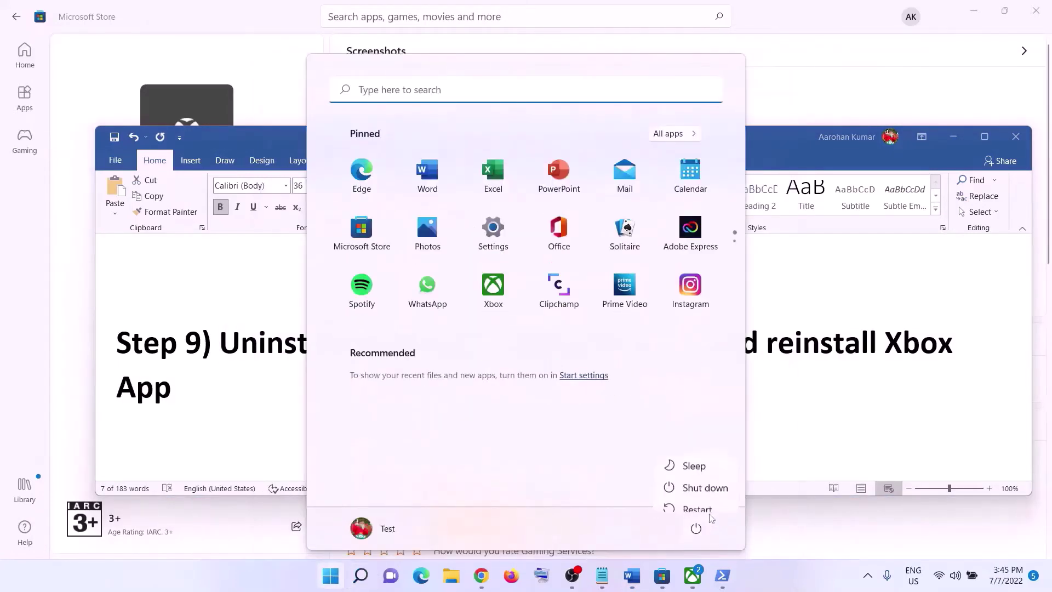
key(Escape)
click(766, 344)
drag(884, 343, 172, 388)
Step: Search Microsoft Store for 'xbox app' and open the Xbox app page
click(382, 11)
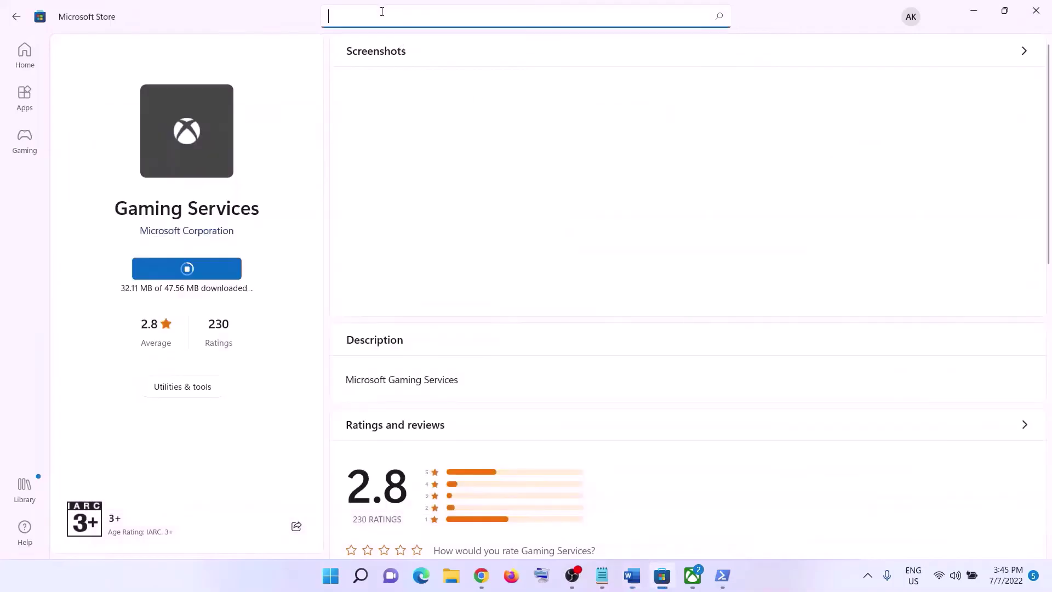
text(xbox ap)
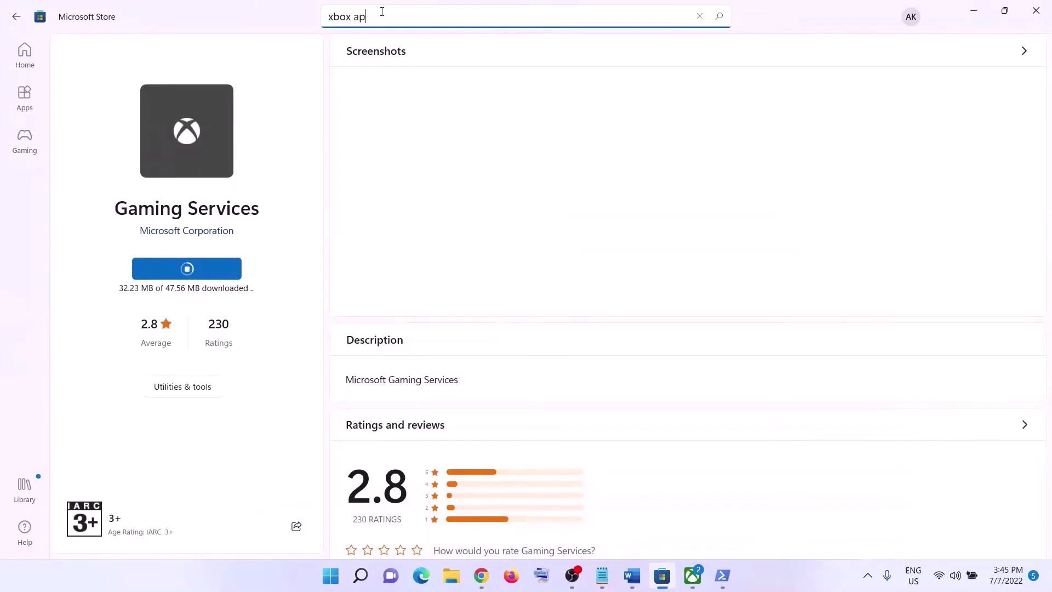
text(p)
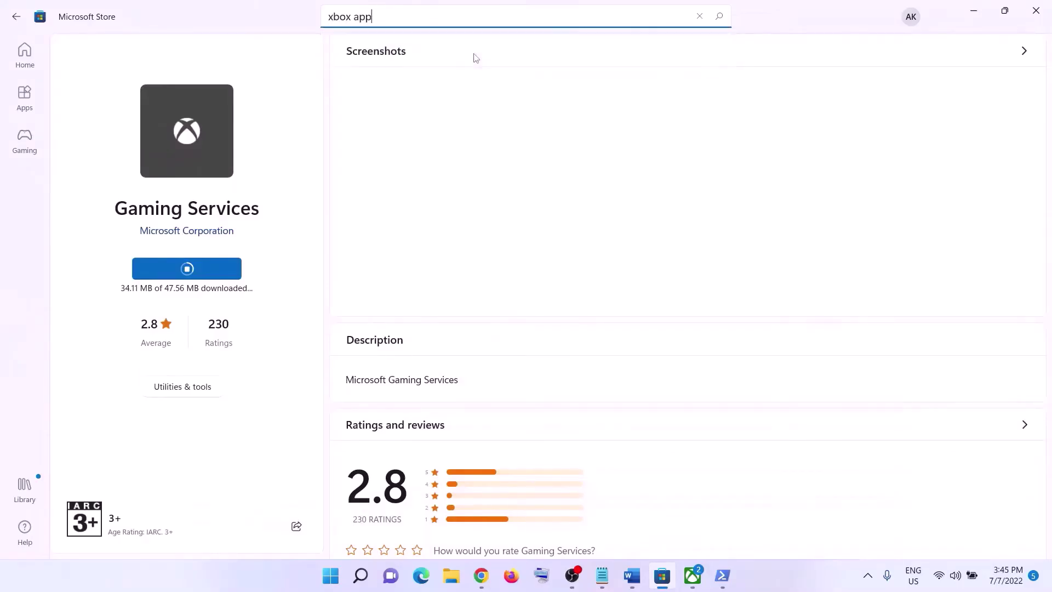
click(472, 59)
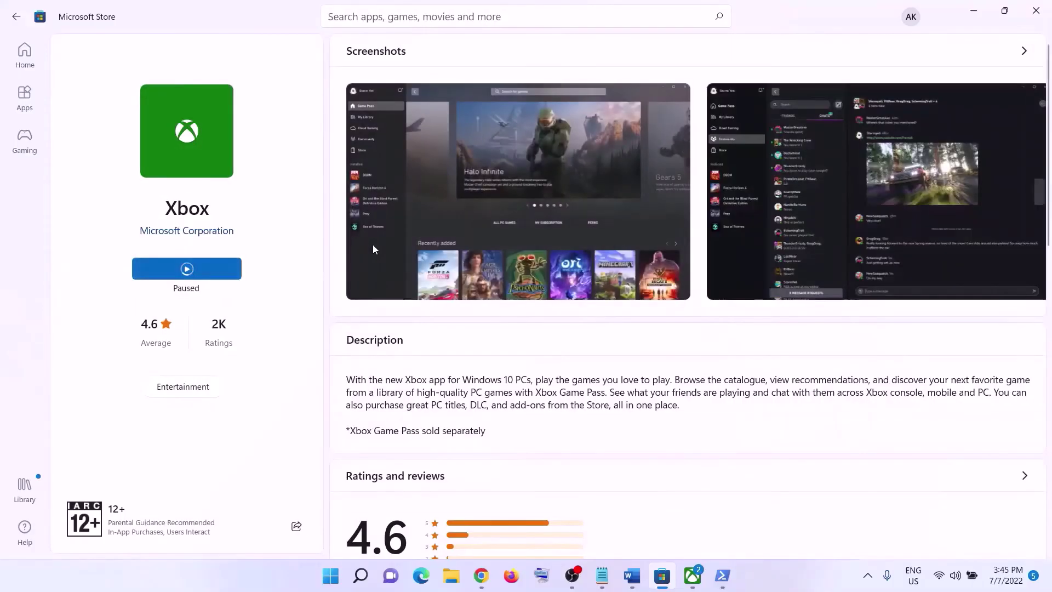
key(alt+Tab)
Step: Uninstall the Xbox app again from the Start search results
scroll(405, 354, down, 3)
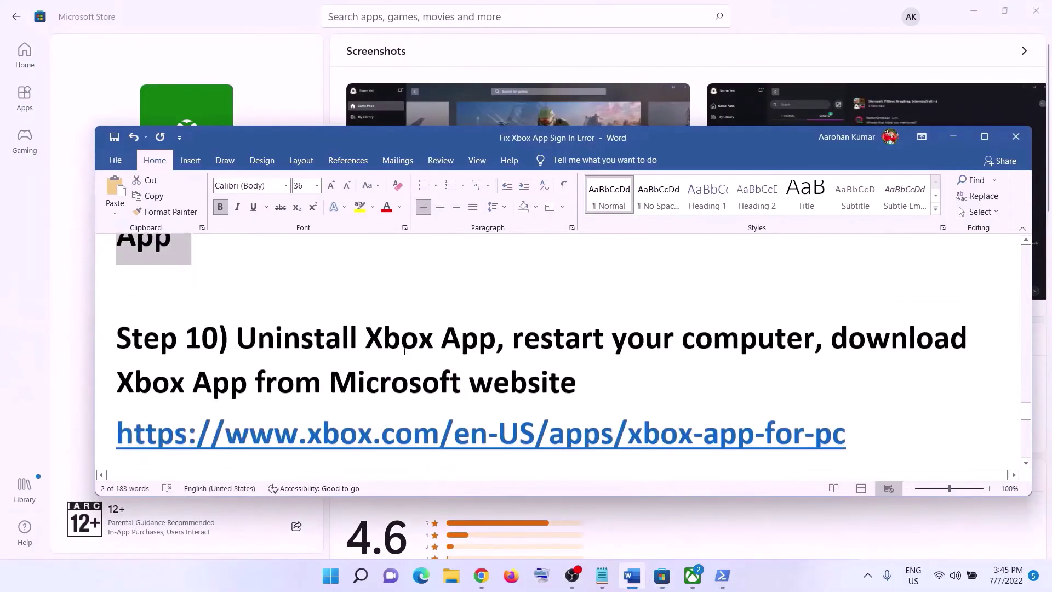
drag(239, 324, 507, 329)
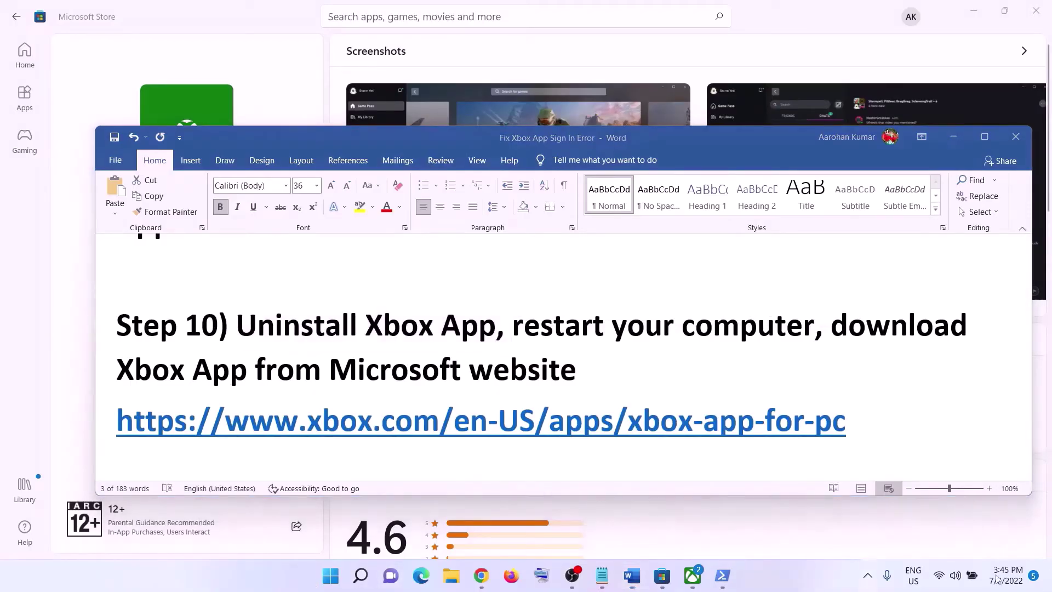
click(335, 581)
text(xbox)
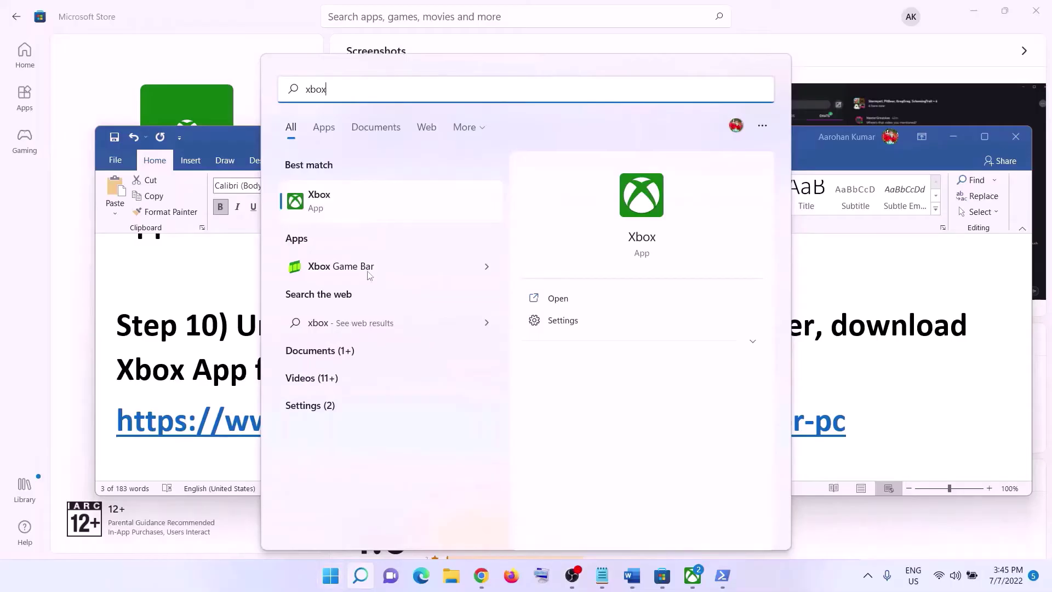
right_click(356, 197)
click(405, 338)
click(508, 348)
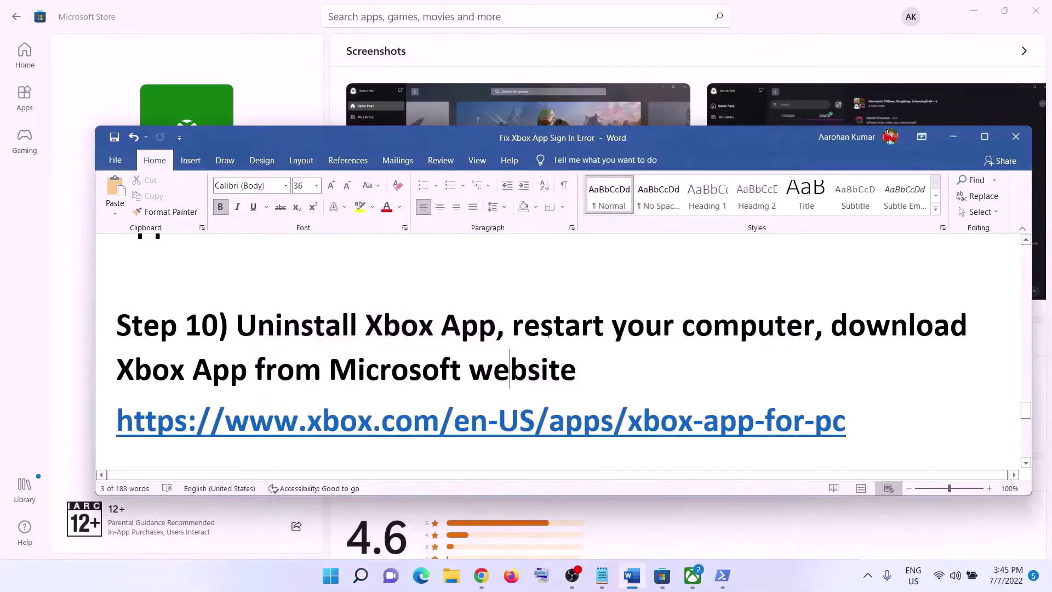
Step: Highlight the guide's restart and download-from-xbox.com instructions in Word
drag(511, 326, 815, 328)
drag(933, 326, 831, 329)
drag(835, 369, 551, 368)
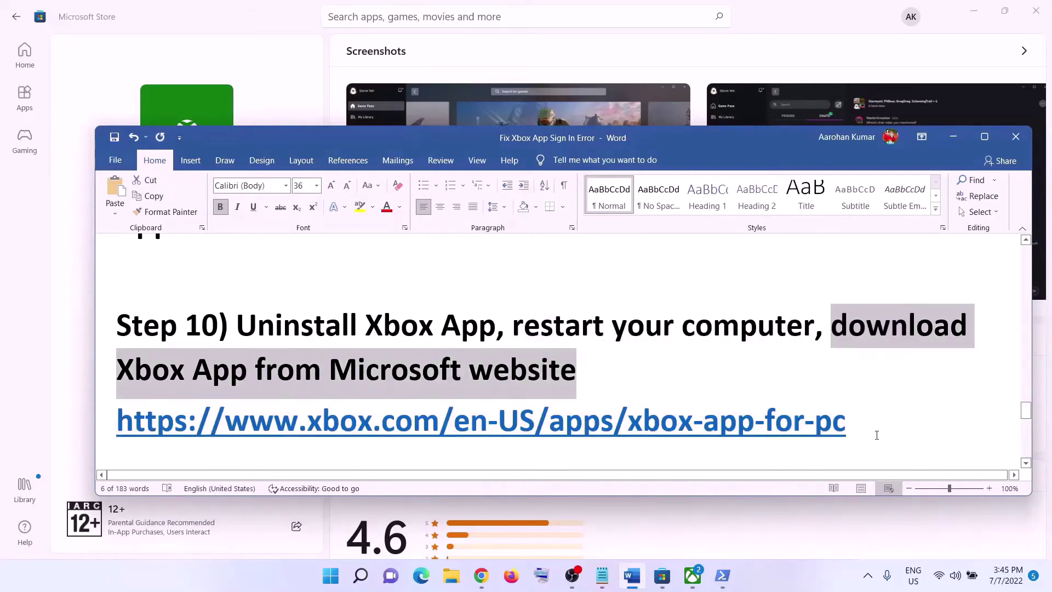
drag(878, 436, 277, 433)
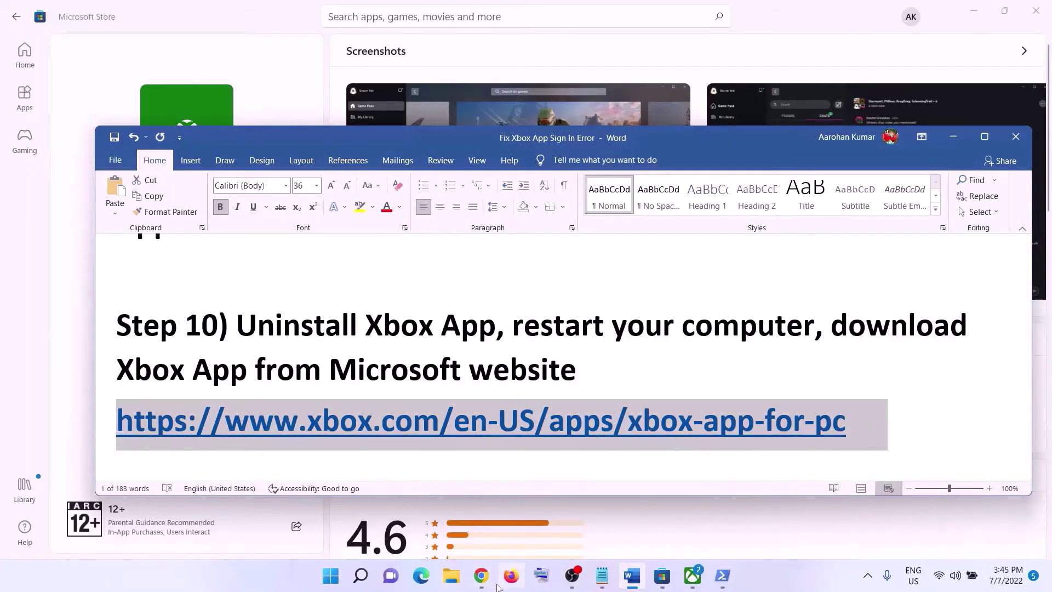
Step: Download XboxInstaller.exe from Chrome's Xbox App for Windows PC page, then return to the guide
click(481, 575)
click(72, 16)
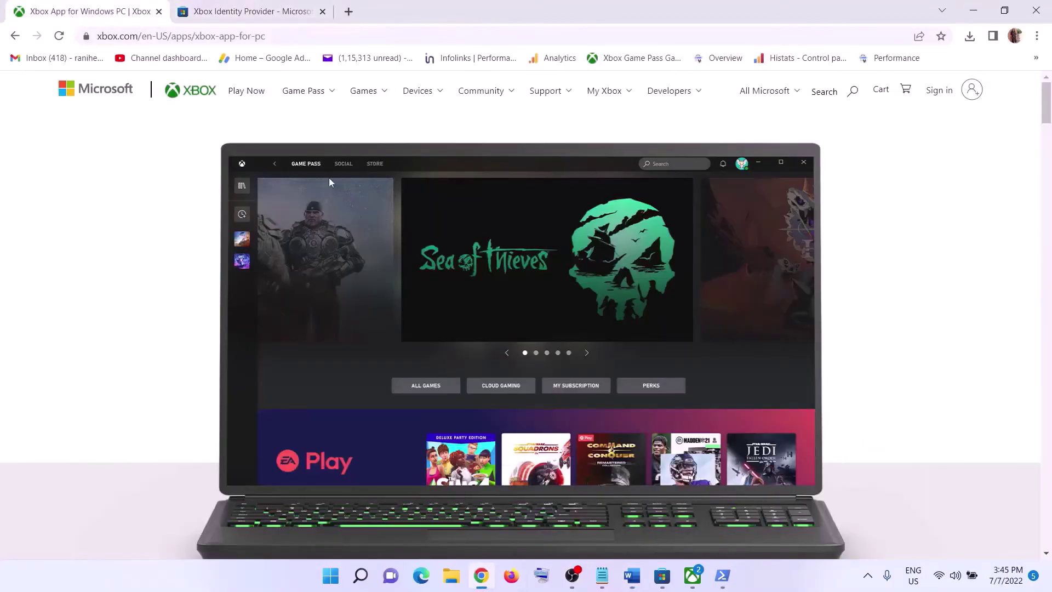
scroll(577, 304, down, 10)
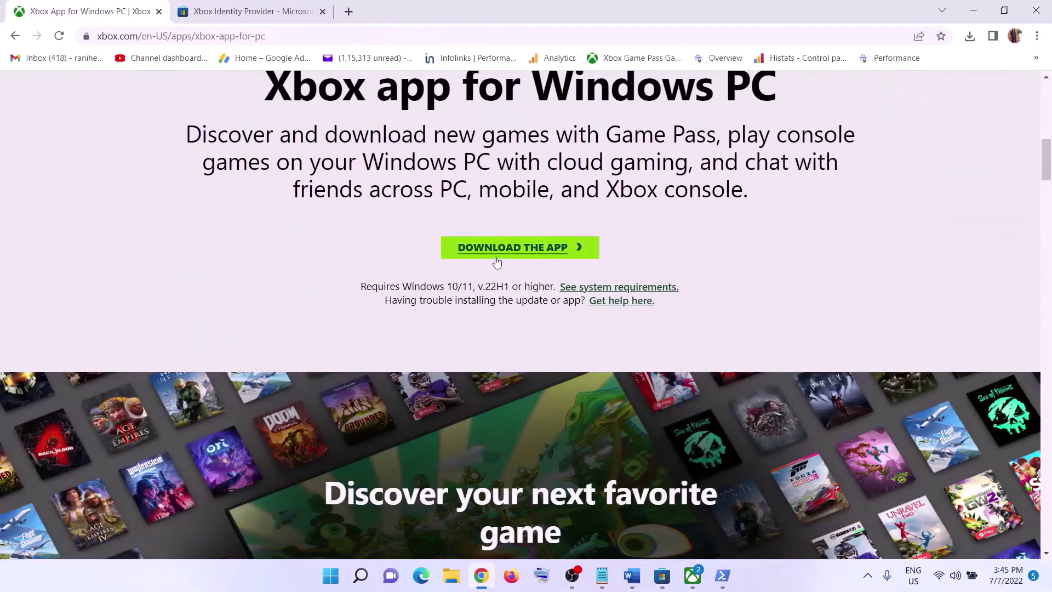
click(497, 261)
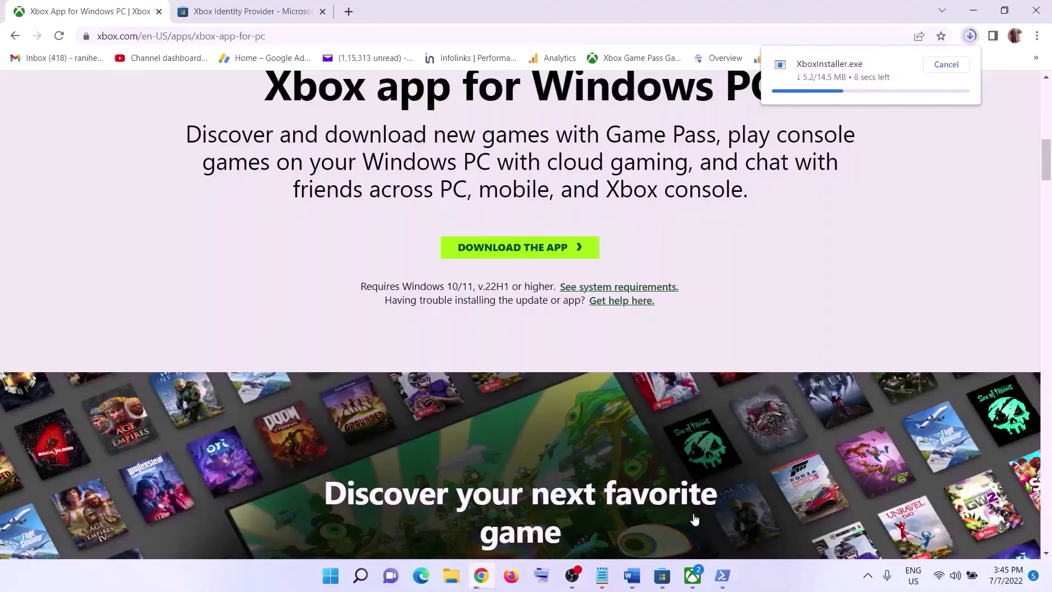
click(632, 575)
scroll(359, 388, down, 5)
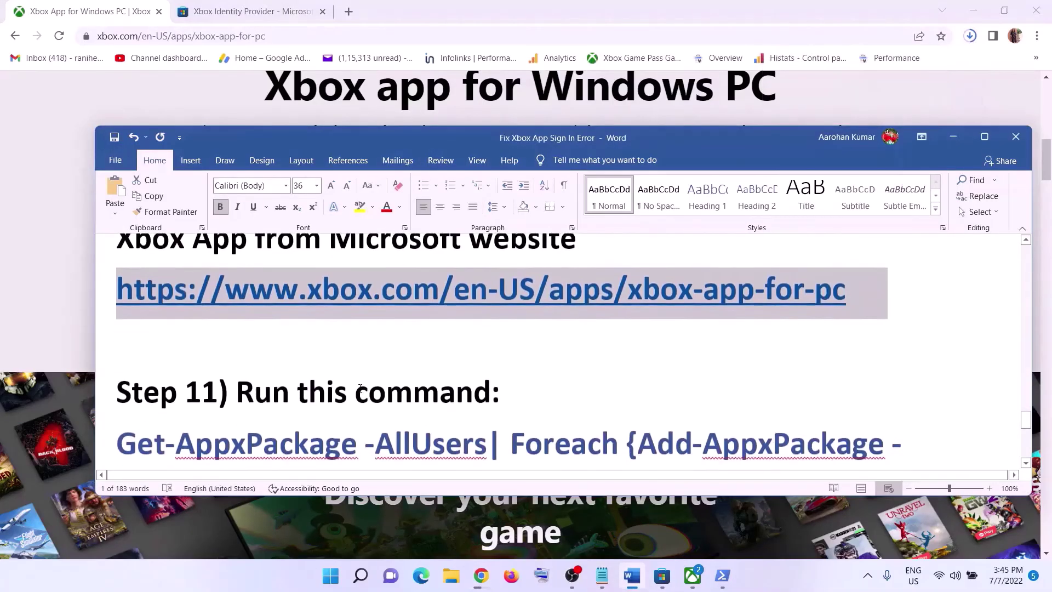
Step: Copy the Get-AppxPackage command from the guide and launch Windows PowerShell as administrator
drag(719, 437, 117, 345)
right_click(273, 385)
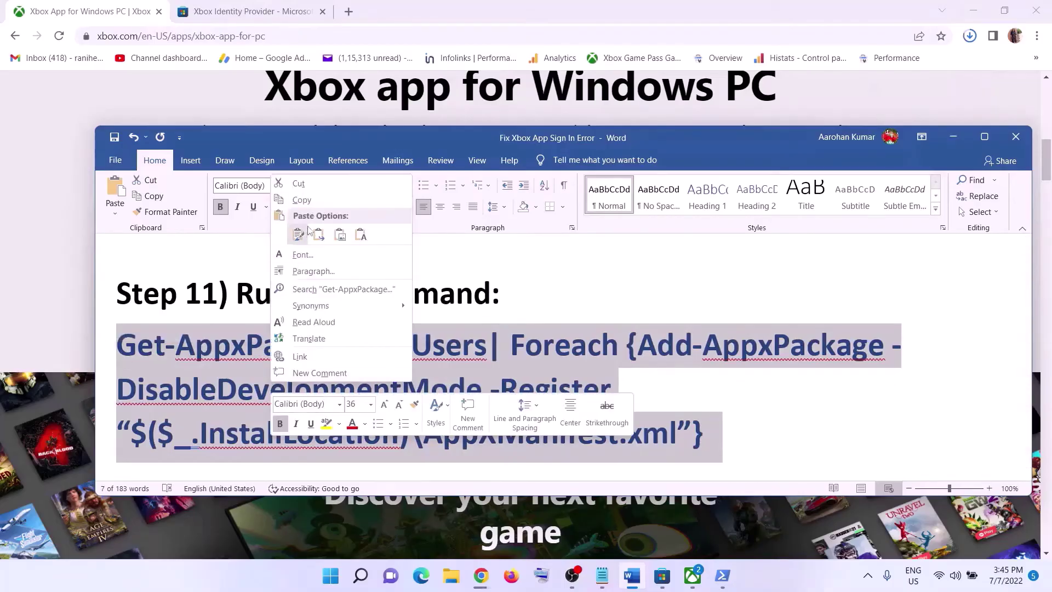
click(301, 199)
click(334, 563)
text(po)
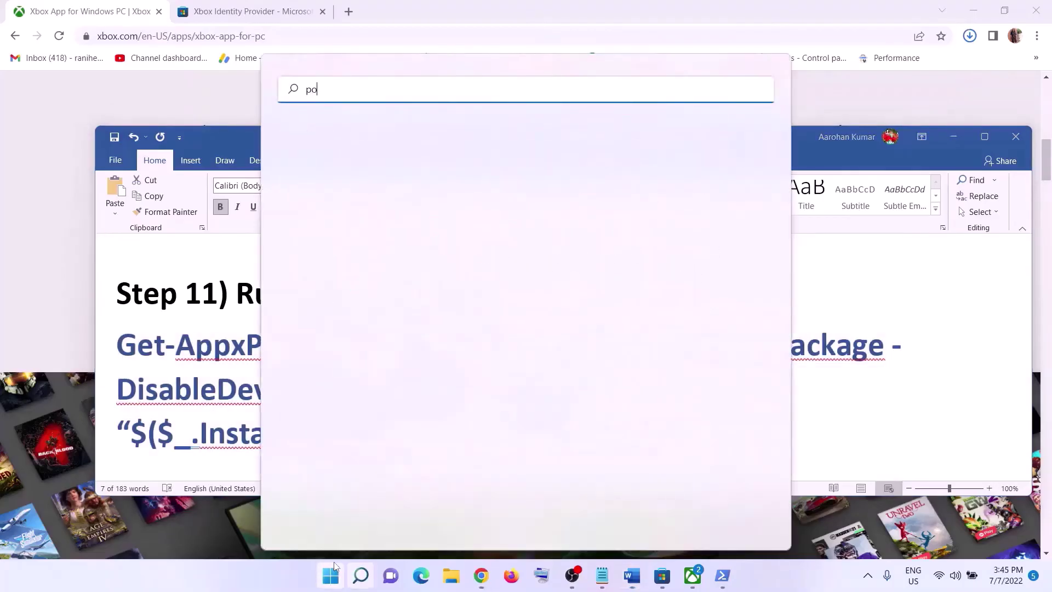
text(wershell)
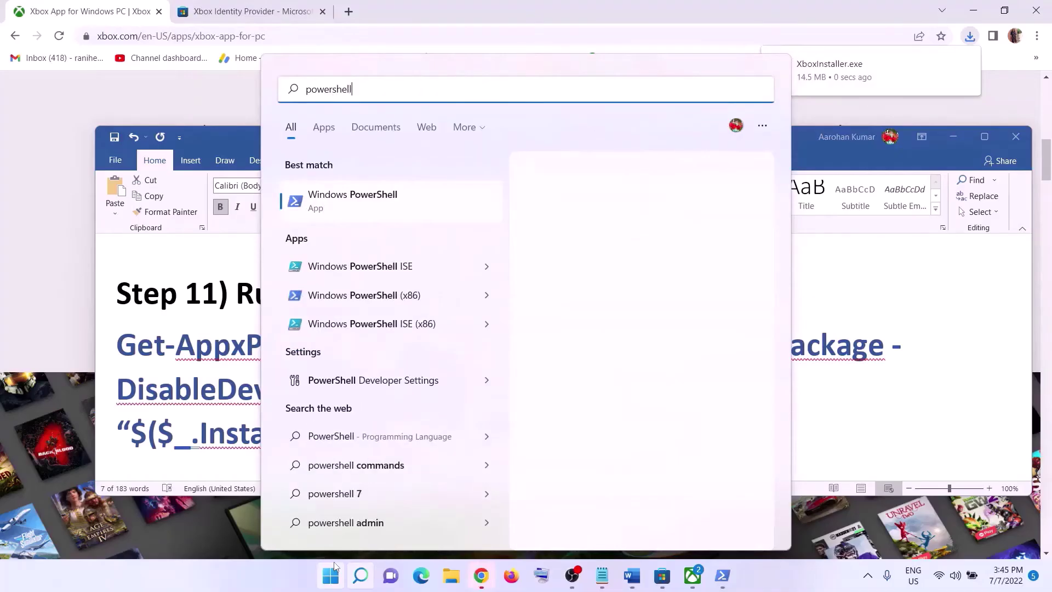
right_click(395, 203)
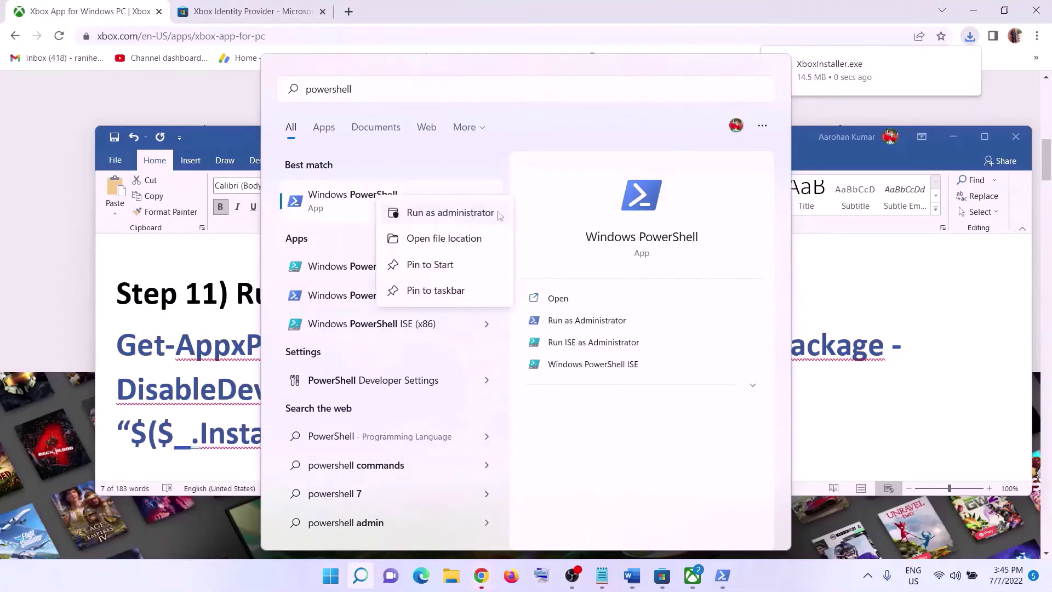
click(471, 214)
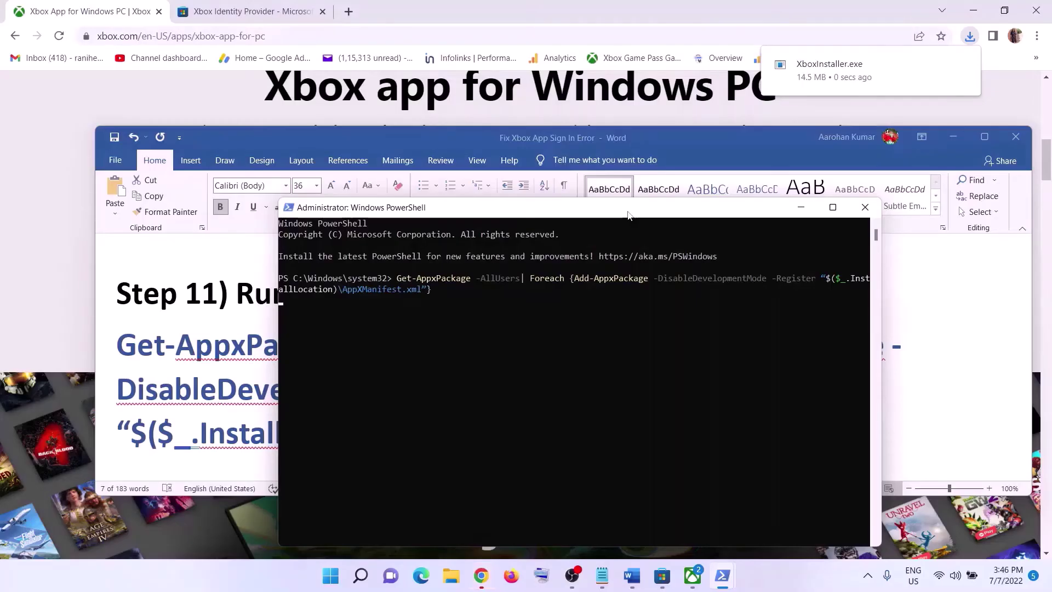
Step: Run the Get-AppxPackage re-registration command, close PowerShell, and scroll the guide to Step 12
key(Return)
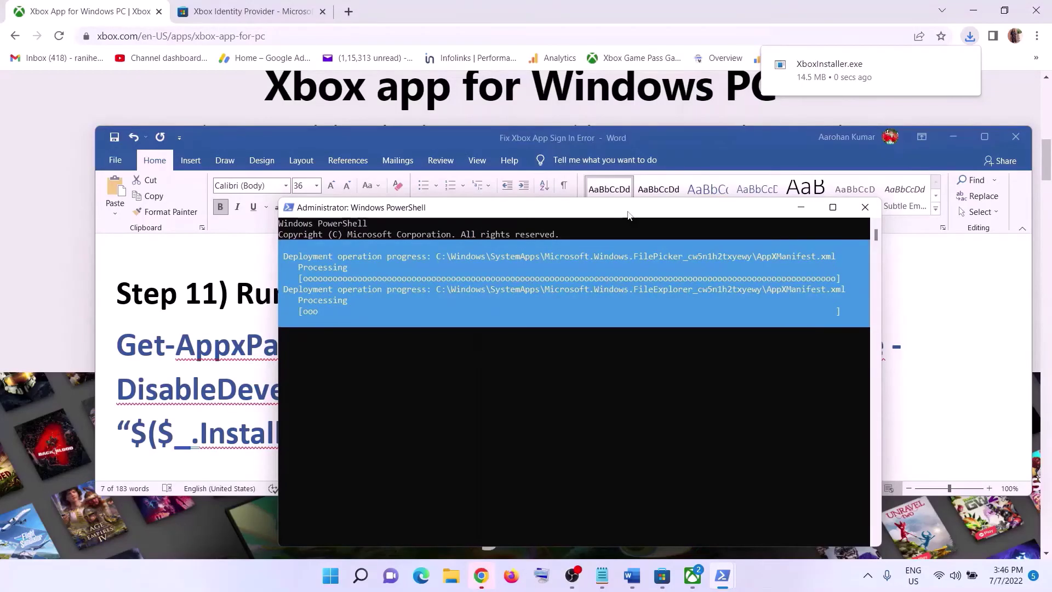
drag(573, 208, 563, 143)
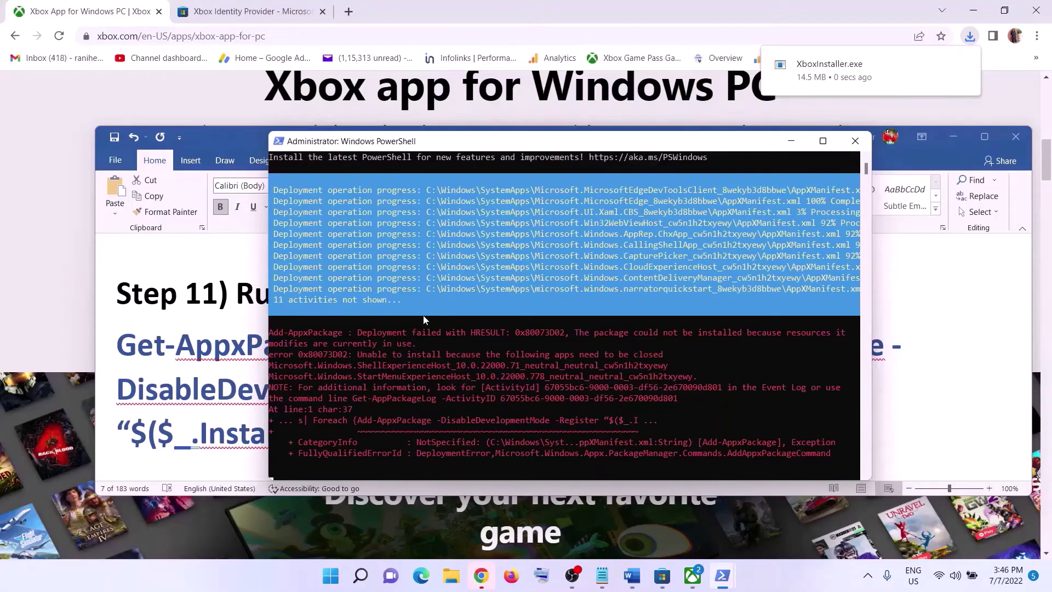
click(770, 573)
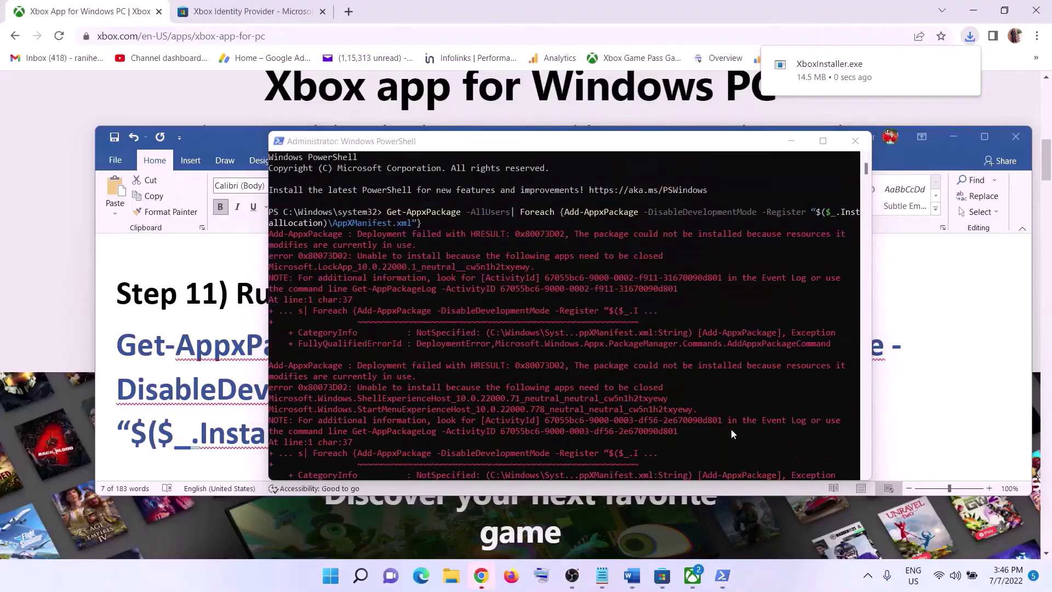
click(855, 141)
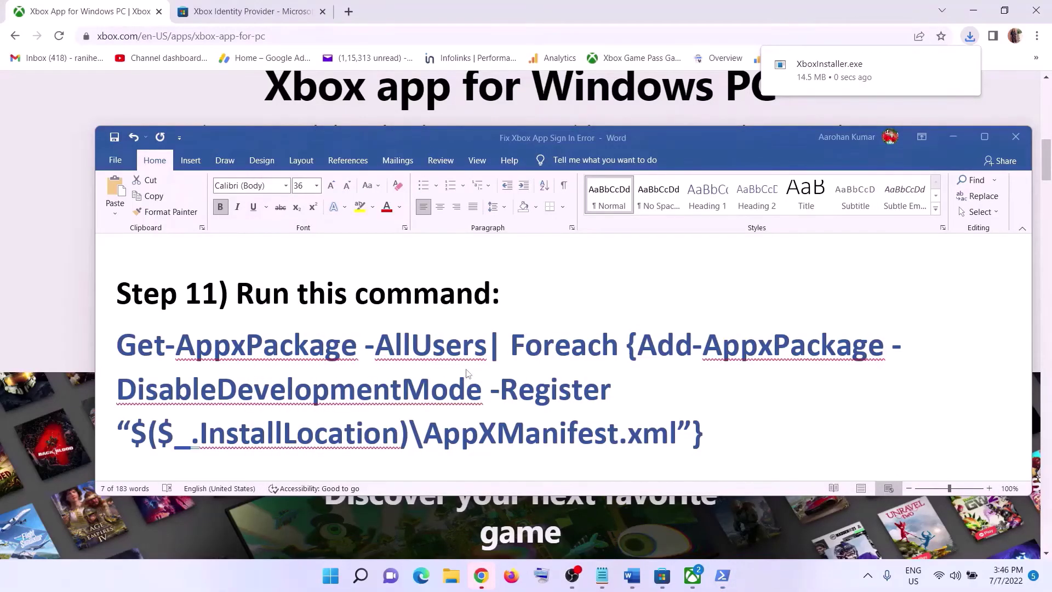
scroll(467, 373, down, 2)
scroll(467, 373, down, 3)
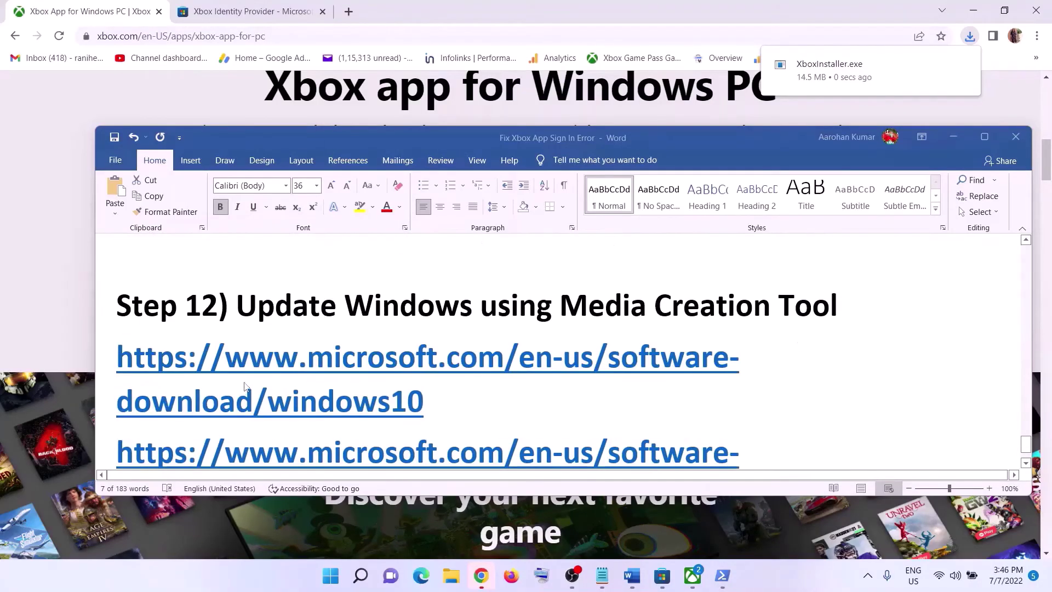